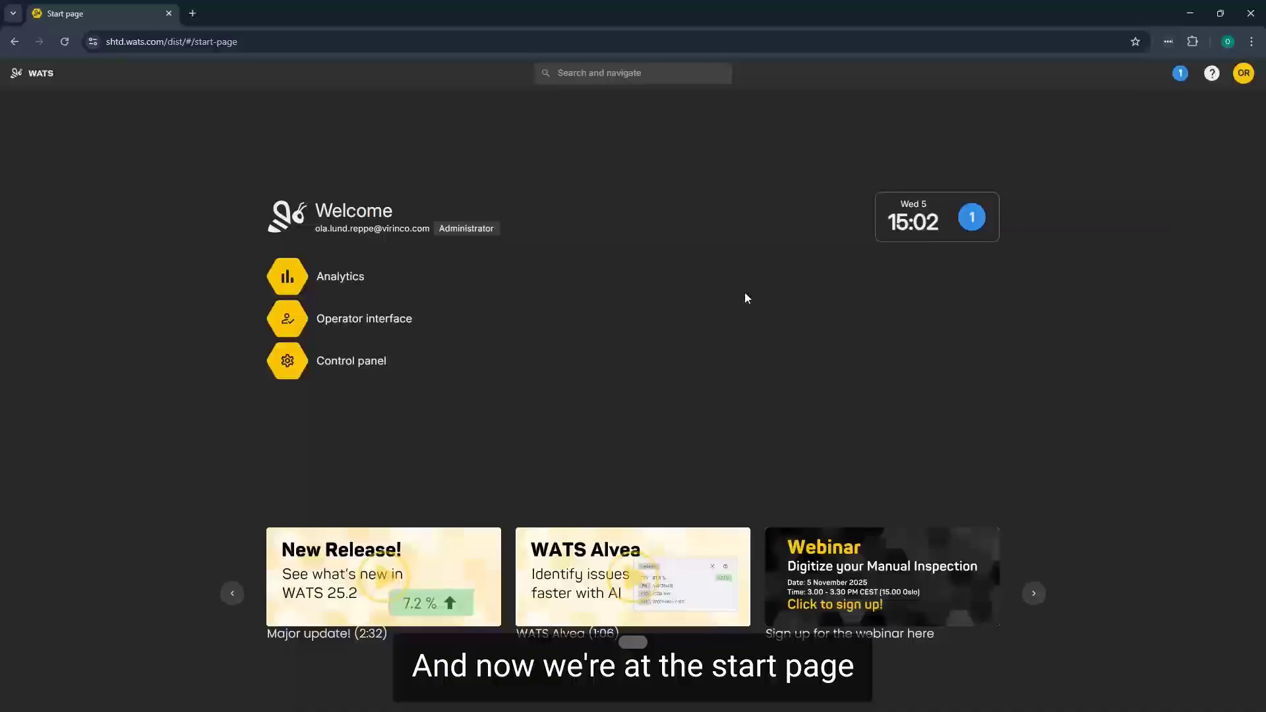
Check in a unit in the Operator interface with serial number T1000, part number ABCD, revision 1.0 and batch number 1000
{"action": "left_click", "coordinate": [356, 321]}
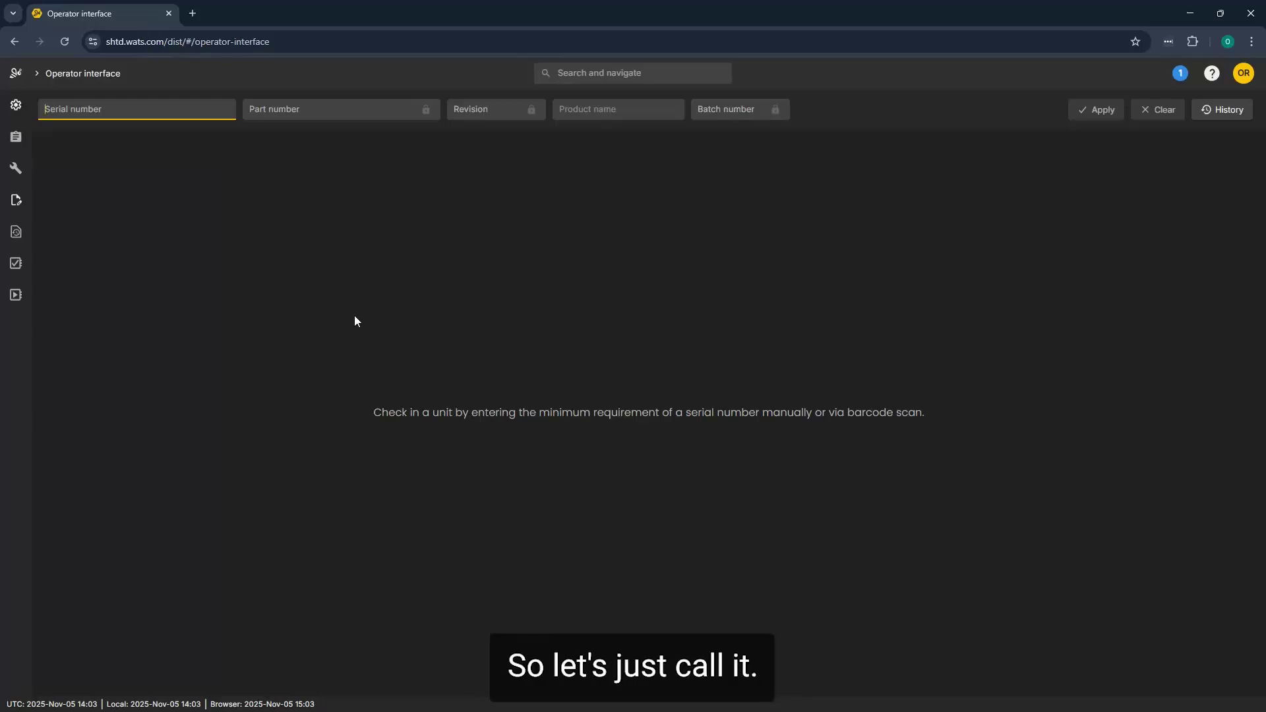
{"action": "type", "text": "T"}
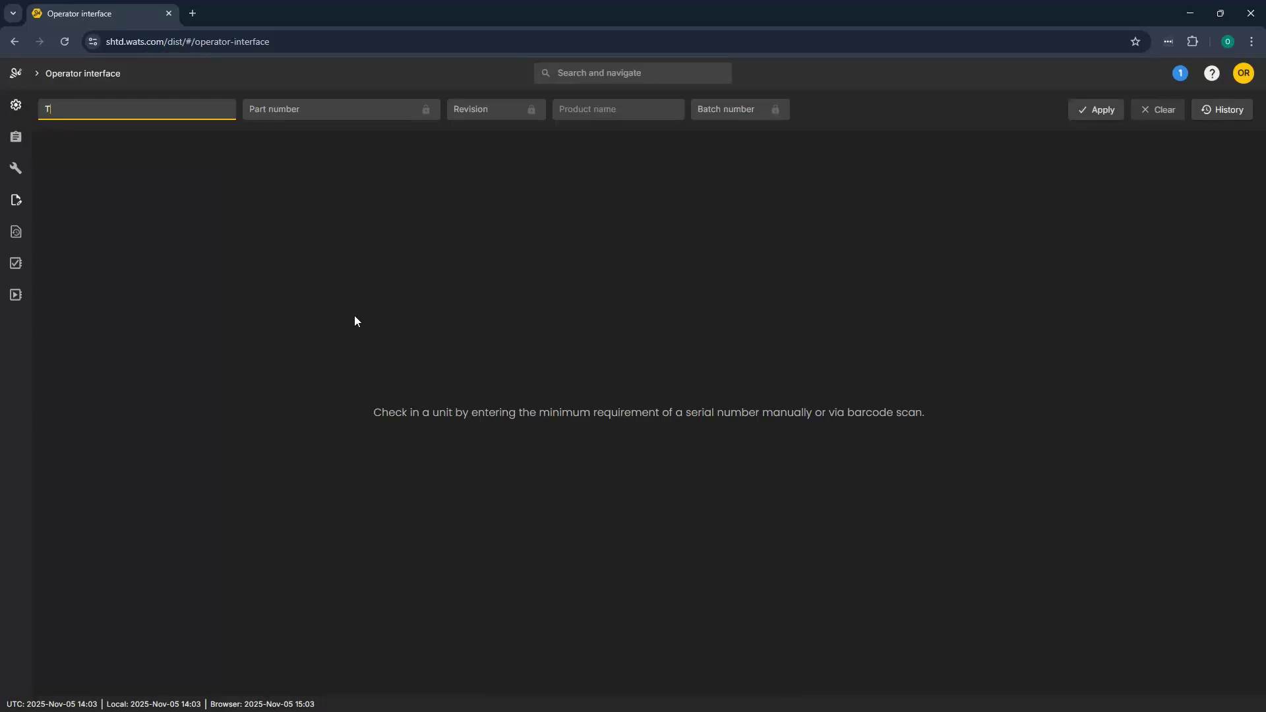
{"action": "type", "text": "1000"}
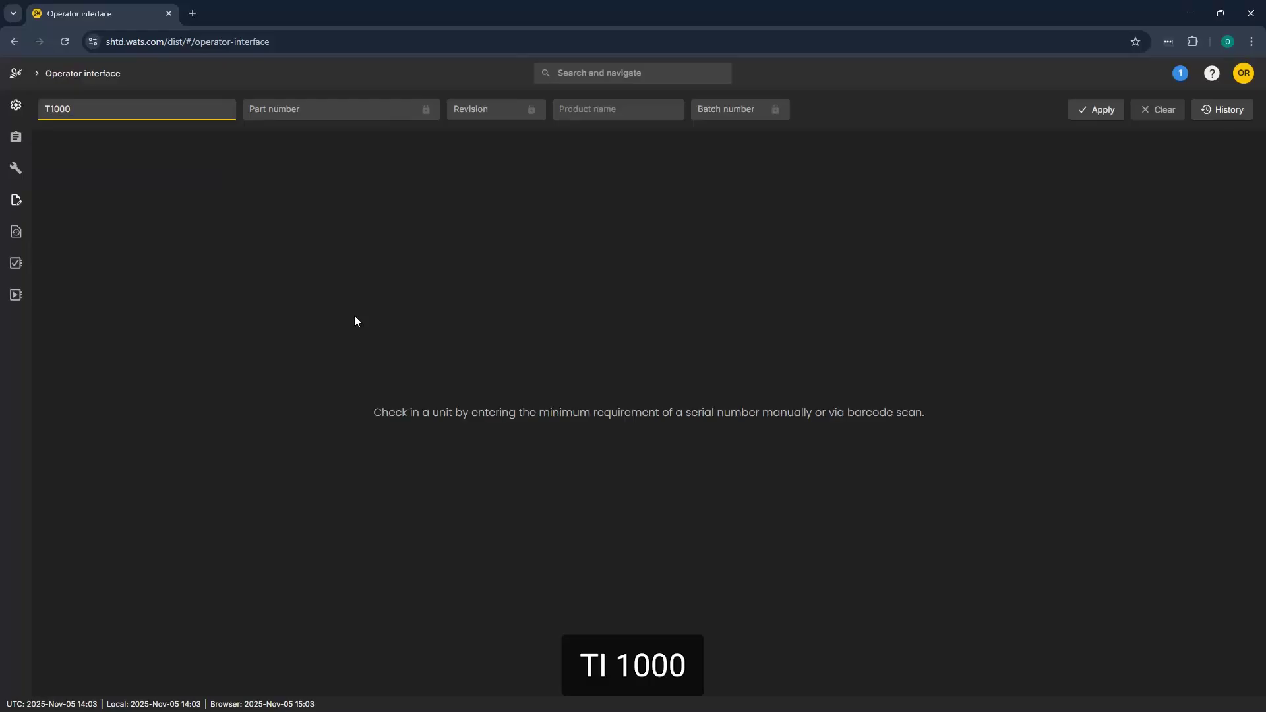
{"action": "key", "text": "Tab"}
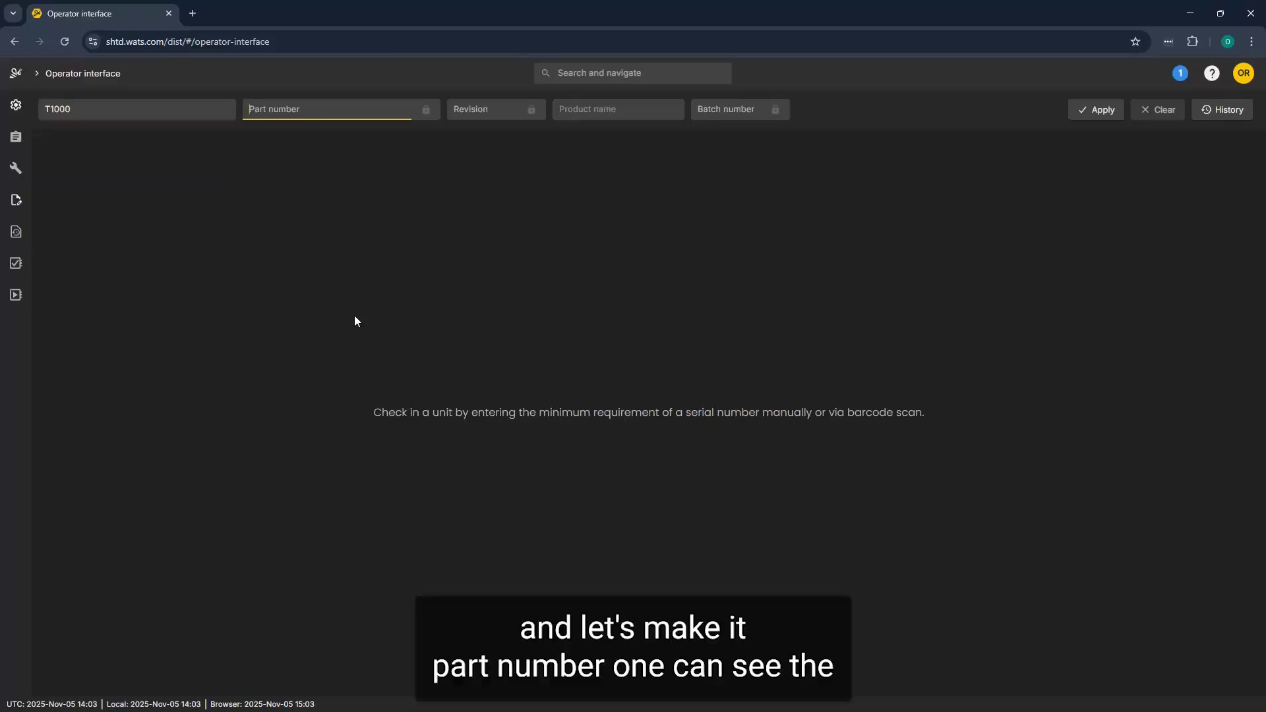
{"action": "type", "text": "ABCD"}
{"action": "key", "text": "Tab"}
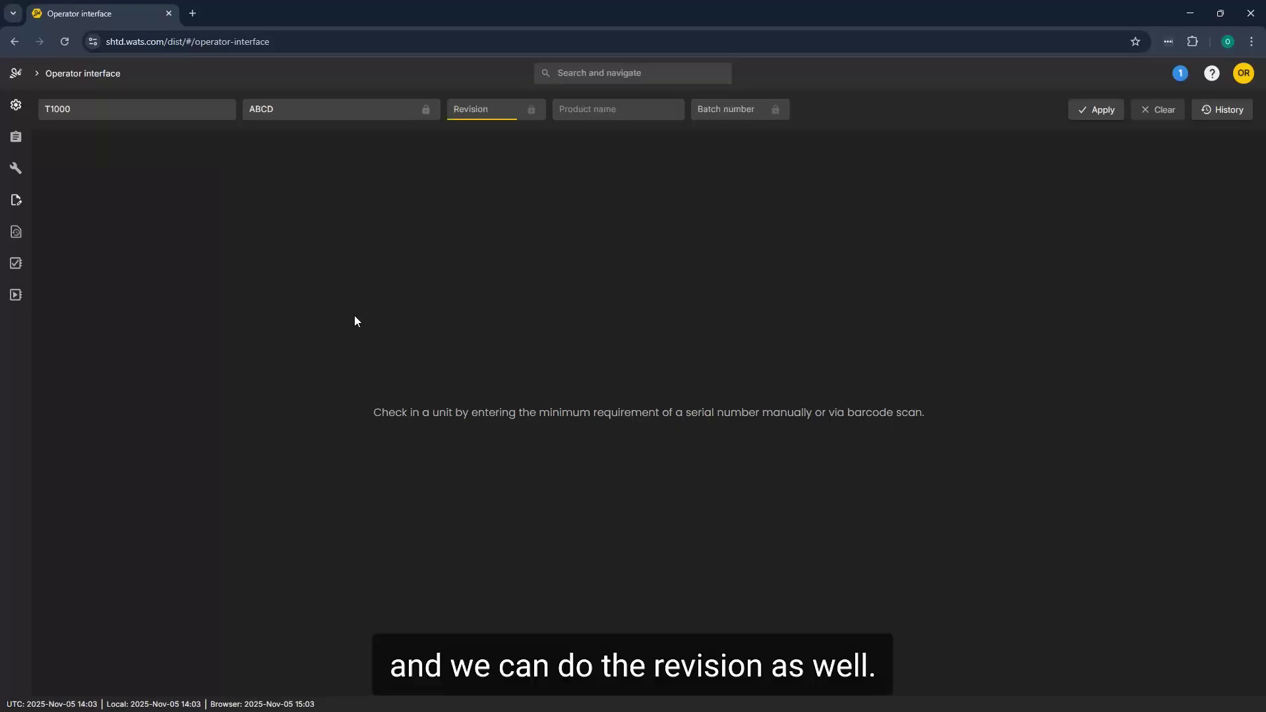
{"action": "type", "text": "1.0"}
{"action": "key", "text": "Tab"}
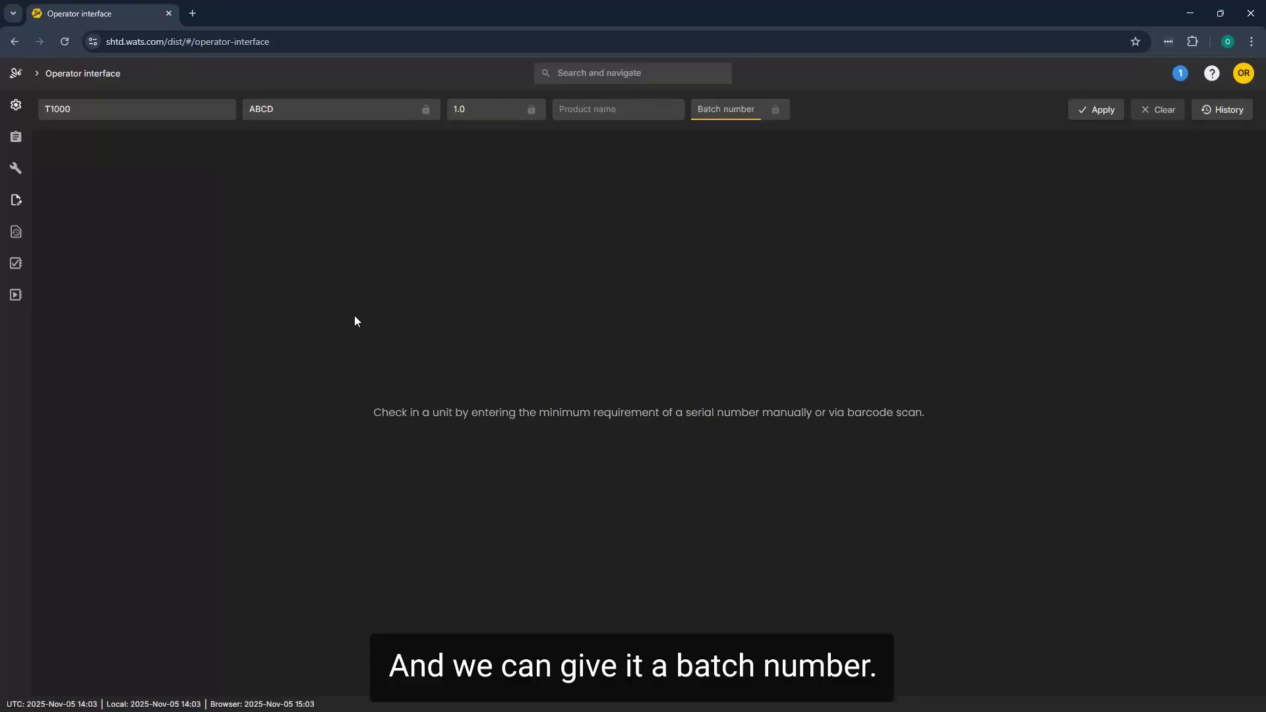
{"action": "type", "text": "1000"}
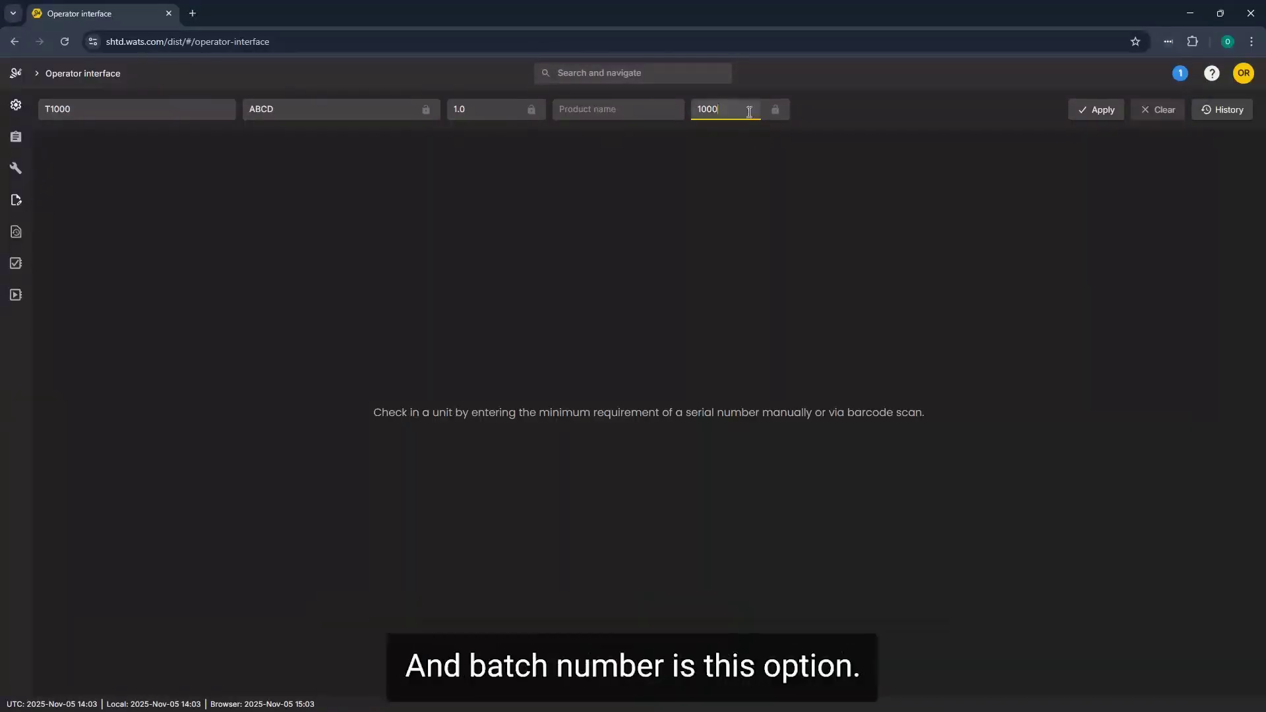
{"action": "key", "text": "Return"}
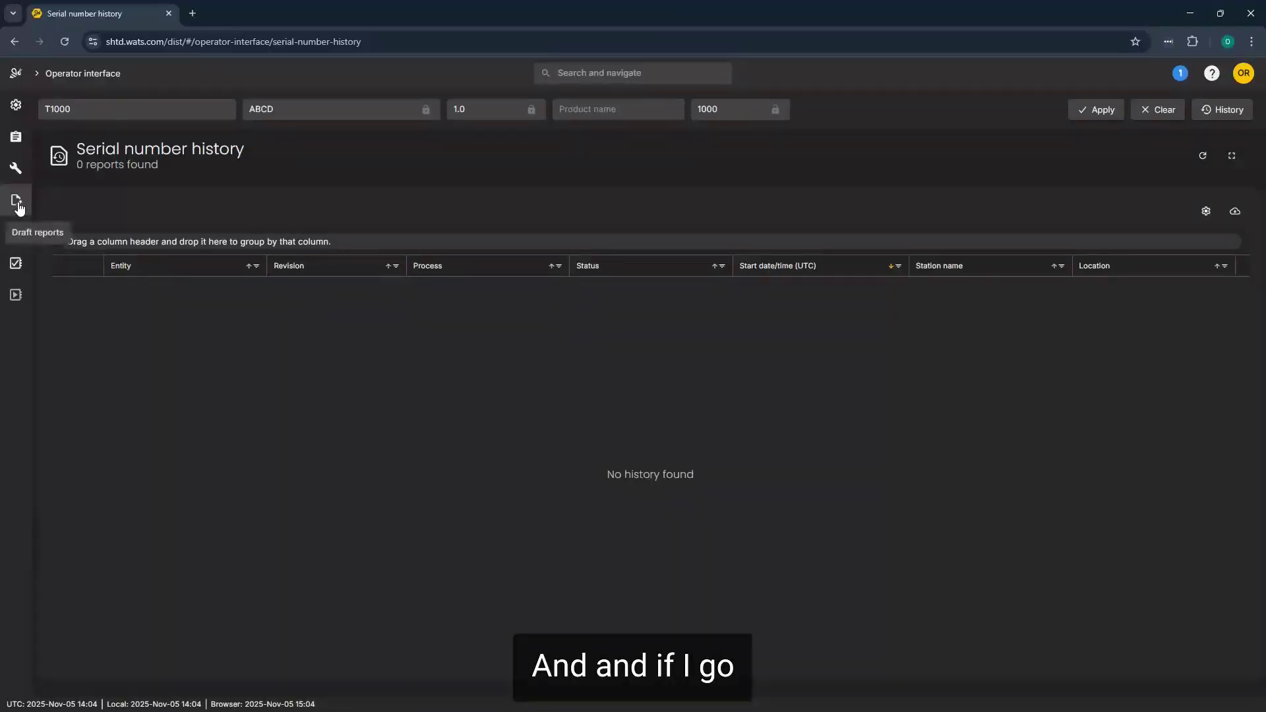
View the unit verification, and start a manual inspection using the sequence "Manual Inspection Example v1 - 1.0 - Manual Inspection"
{"action": "left_click", "coordinate": [16, 263]}
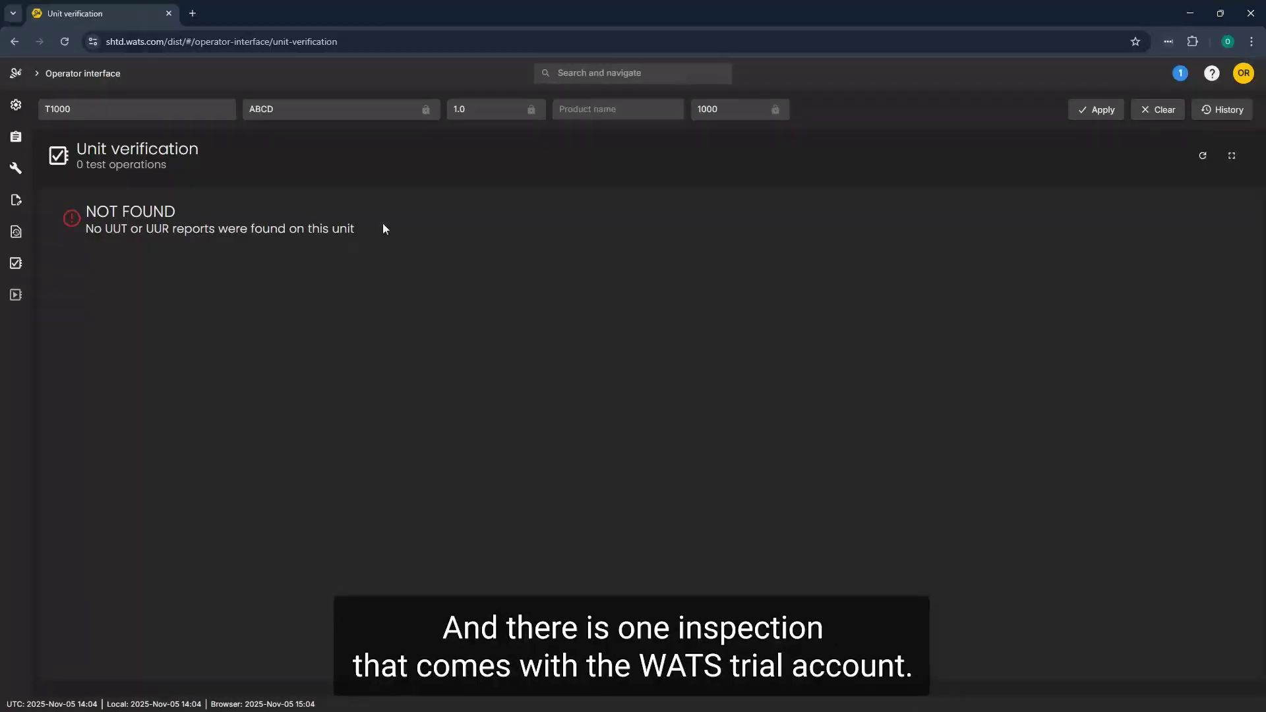
{"action": "left_click", "coordinate": [18, 140]}
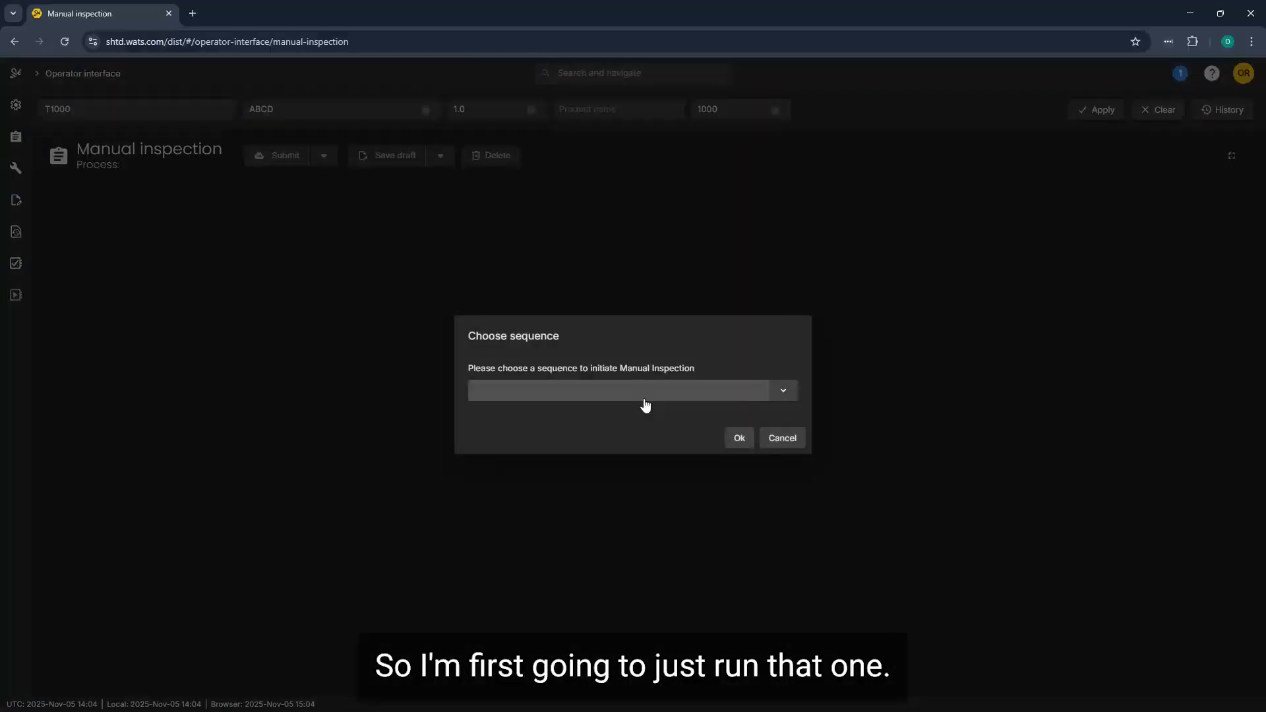
{"action": "left_click", "coordinate": [635, 395]}
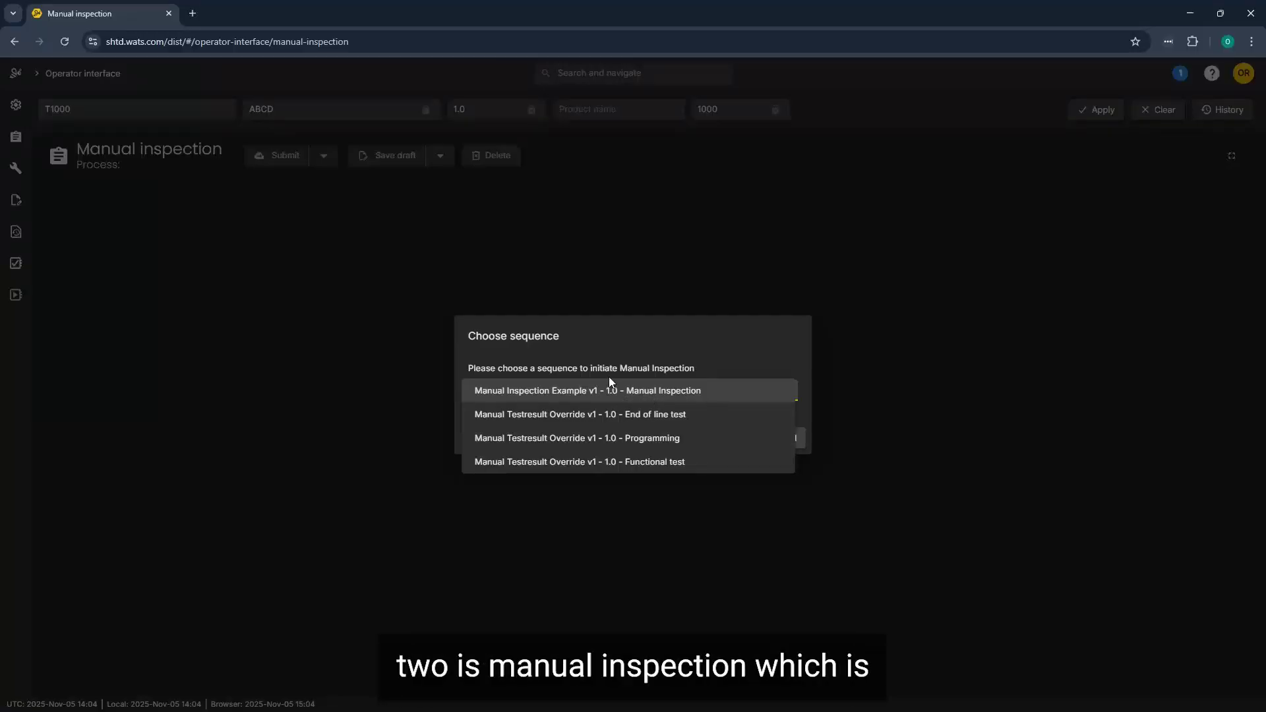
{"action": "left_click", "coordinate": [653, 392]}
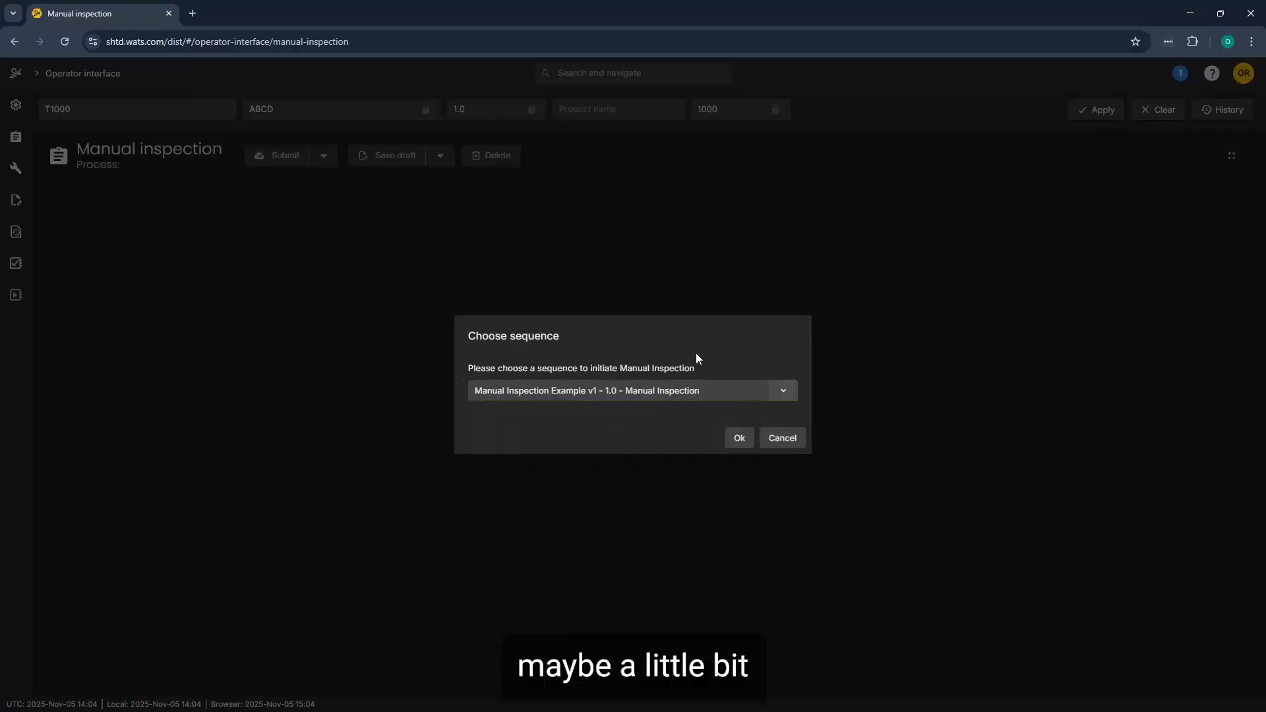
{"action": "left_click", "coordinate": [739, 439]}
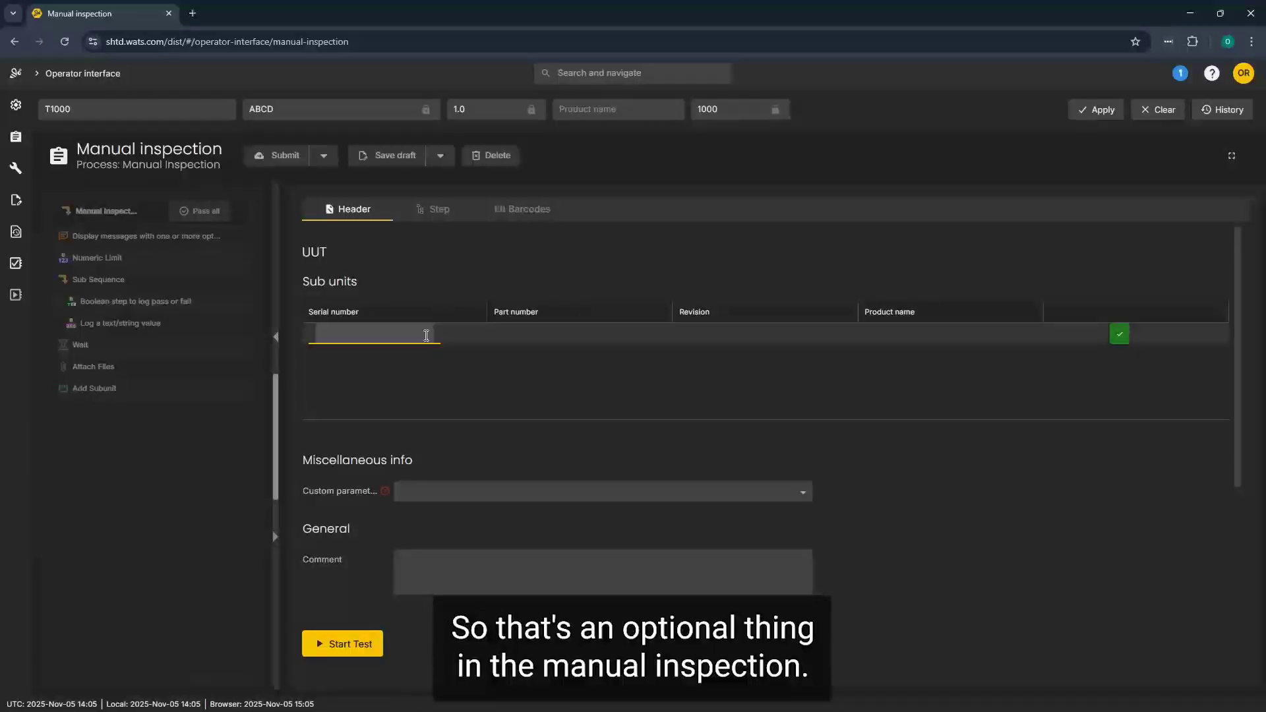
{"action": "type", "text": "6876"}
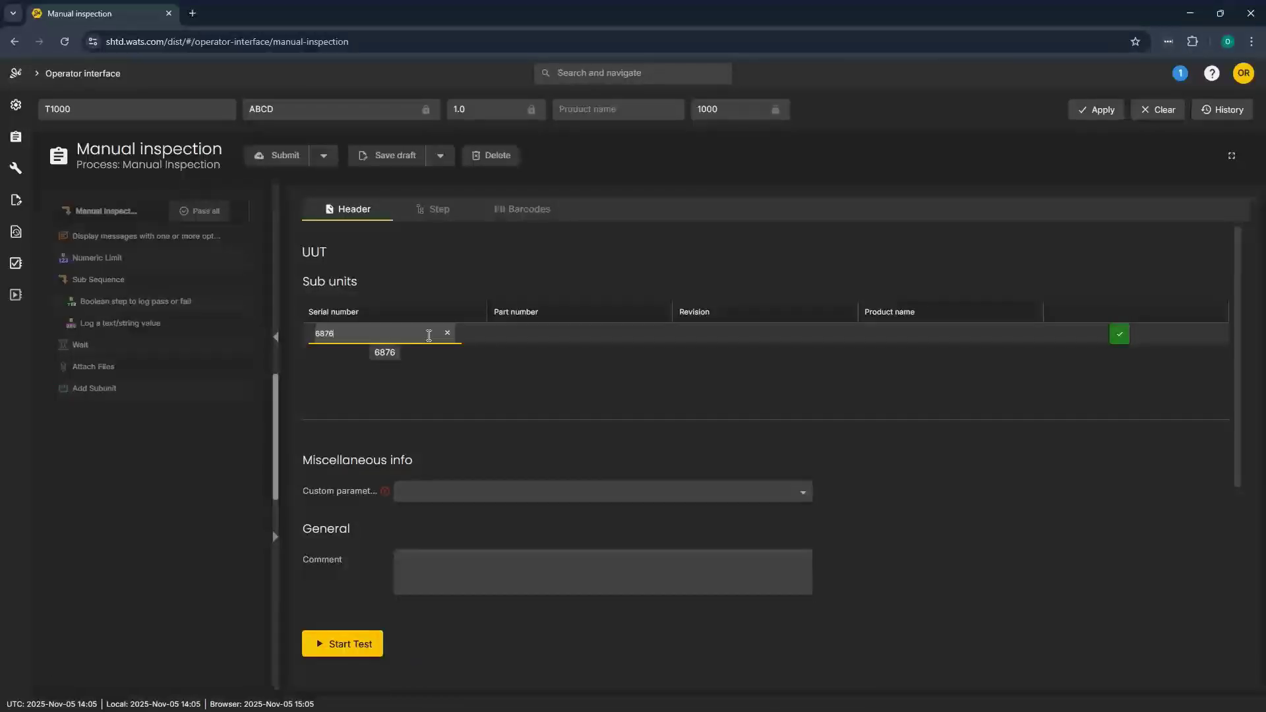
{"action": "key", "text": "BackSpace"}
{"action": "key", "text": "BackSpace"}
{"action": "key", "text": "BackSpace"}
{"action": "key", "text": "BackSpace"}
Set the required custom parameter in the inspection header to B and start the test
{"action": "scroll", "coordinate": [475, 387], "scroll_direction": "down", "scroll_amount": 3}
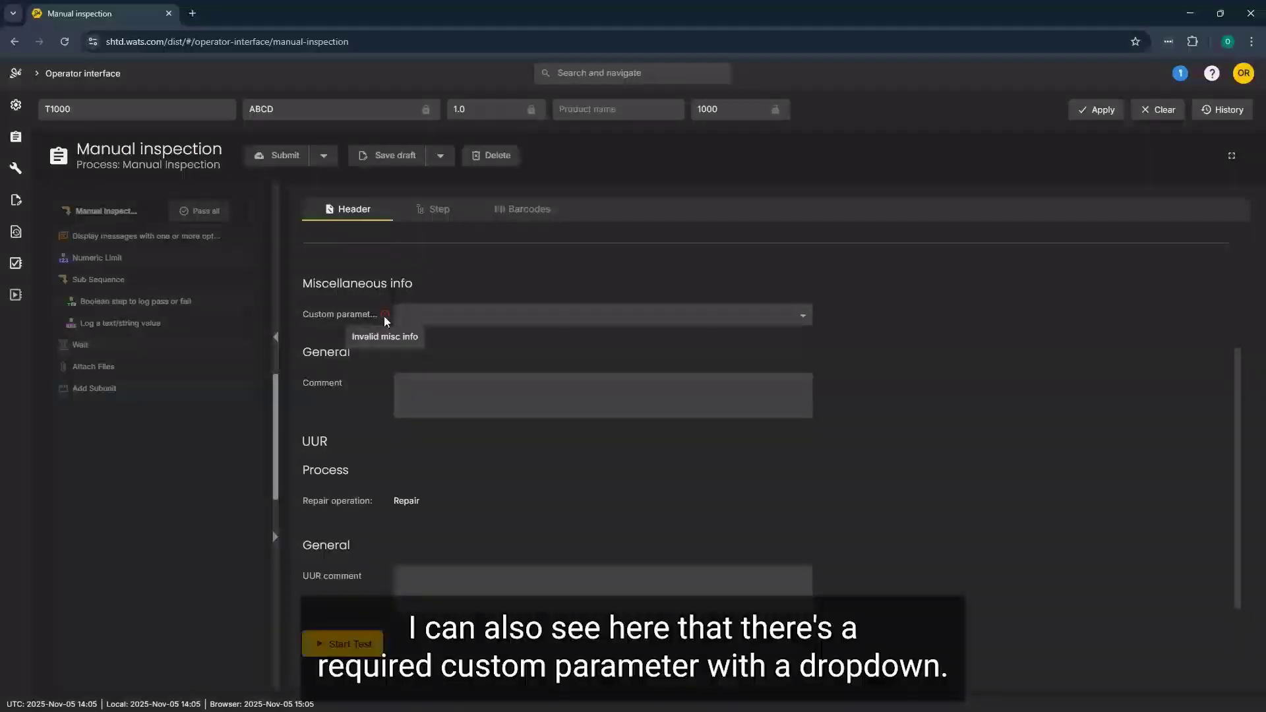
{"action": "left_click", "coordinate": [800, 317]}
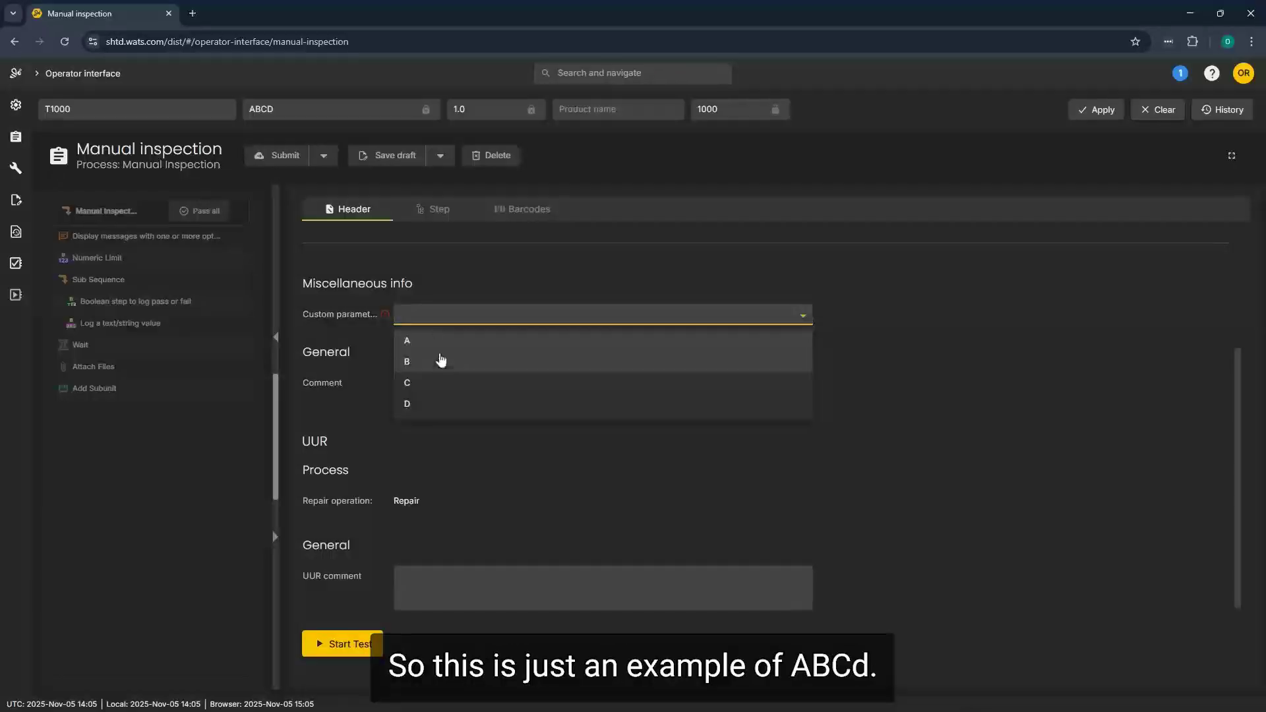
{"action": "left_click", "coordinate": [452, 361]}
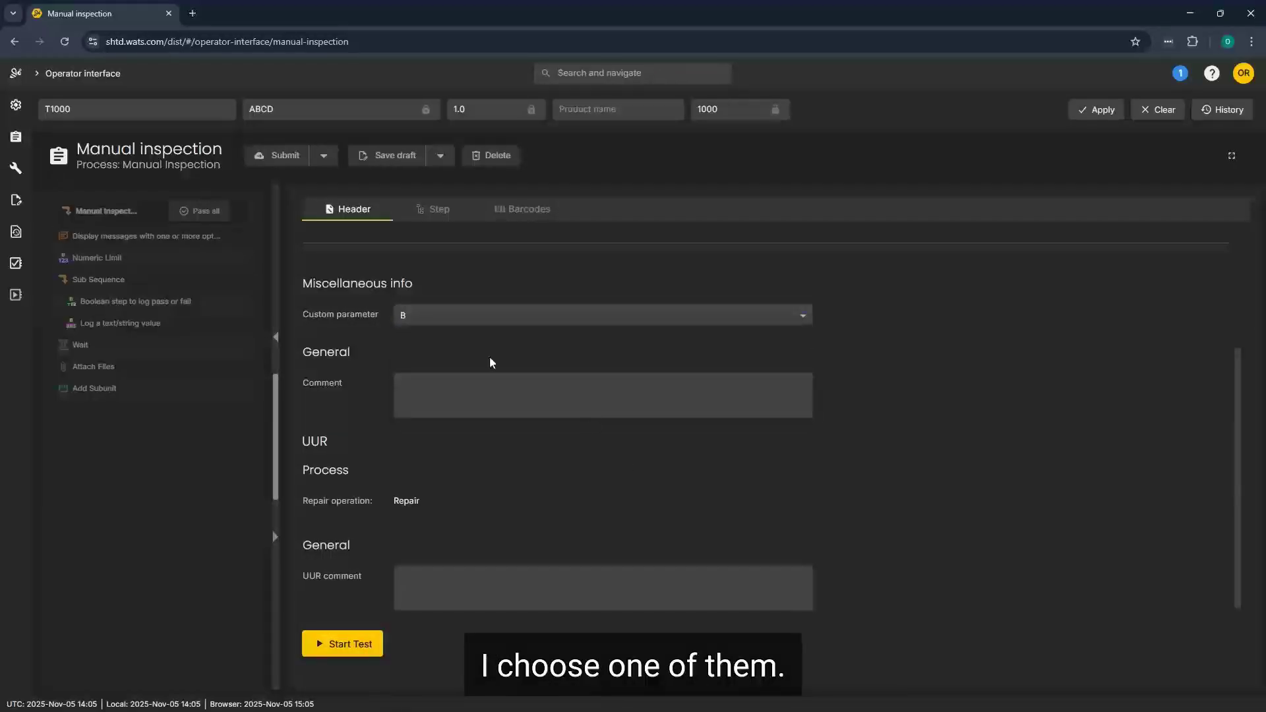
{"action": "left_click", "coordinate": [440, 390]}
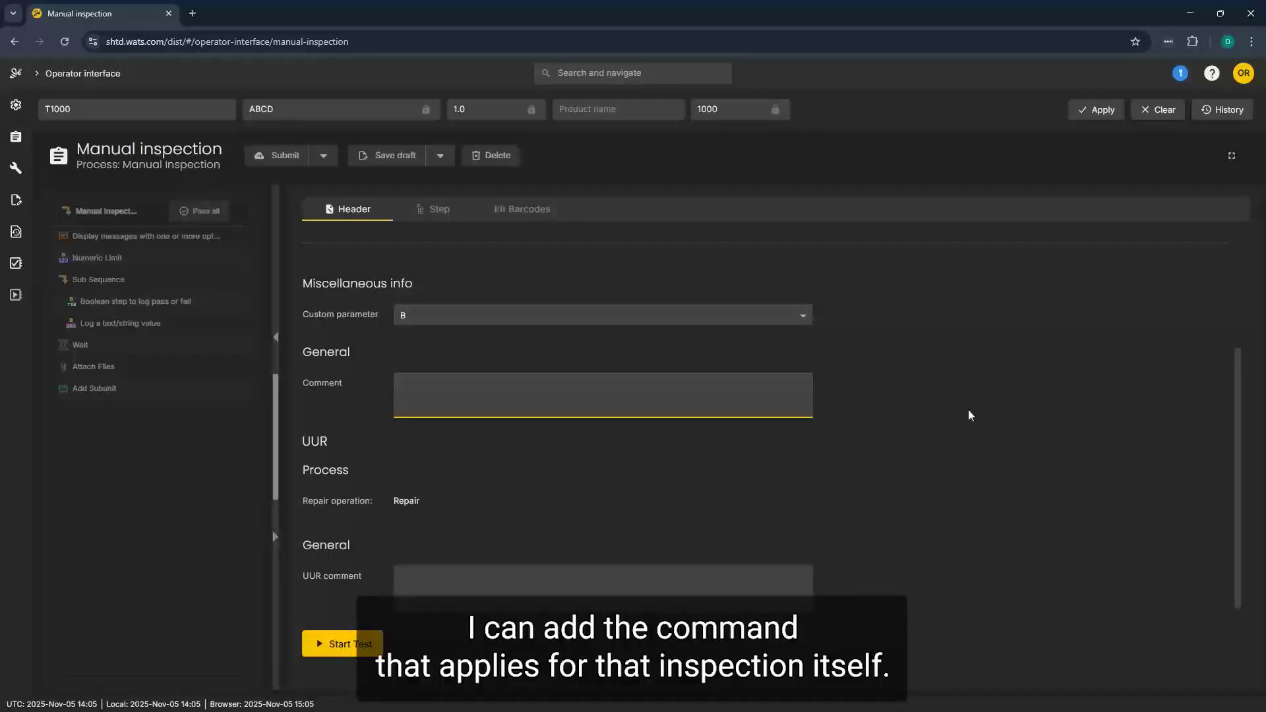
{"action": "scroll", "coordinate": [729, 476], "scroll_direction": "up", "scroll_amount": 3}
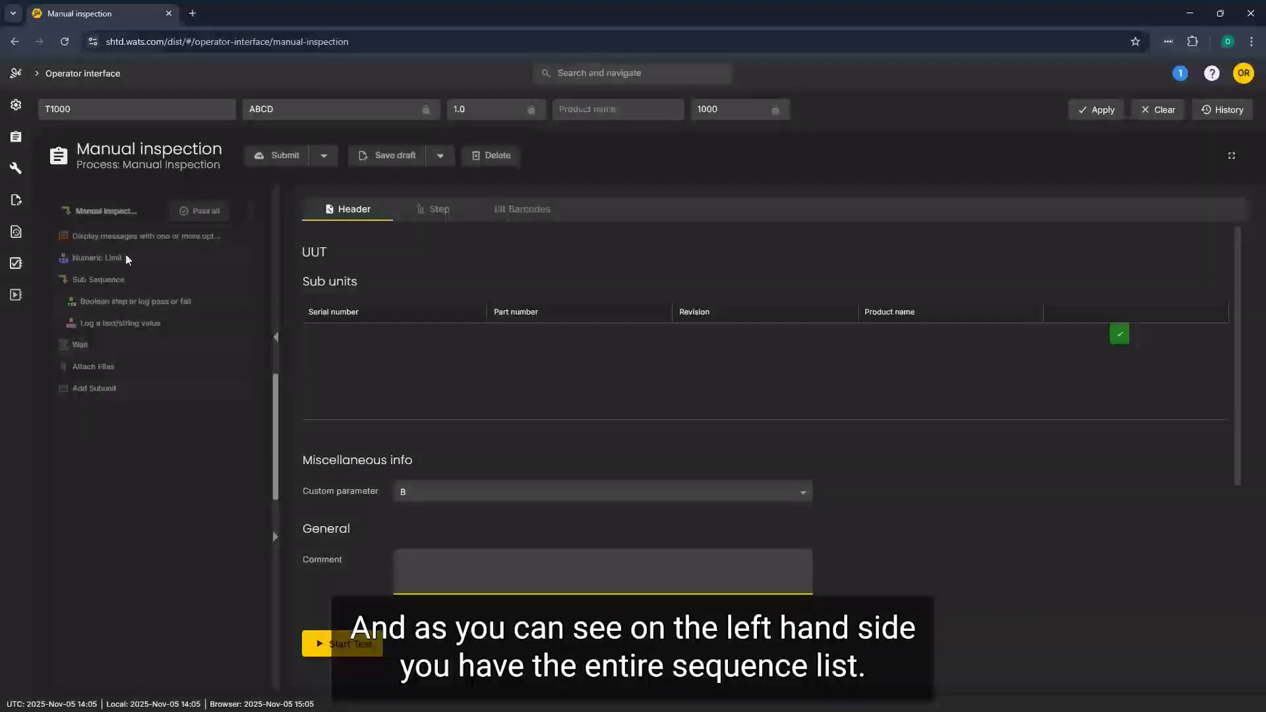
{"action": "left_click", "coordinate": [358, 648]}
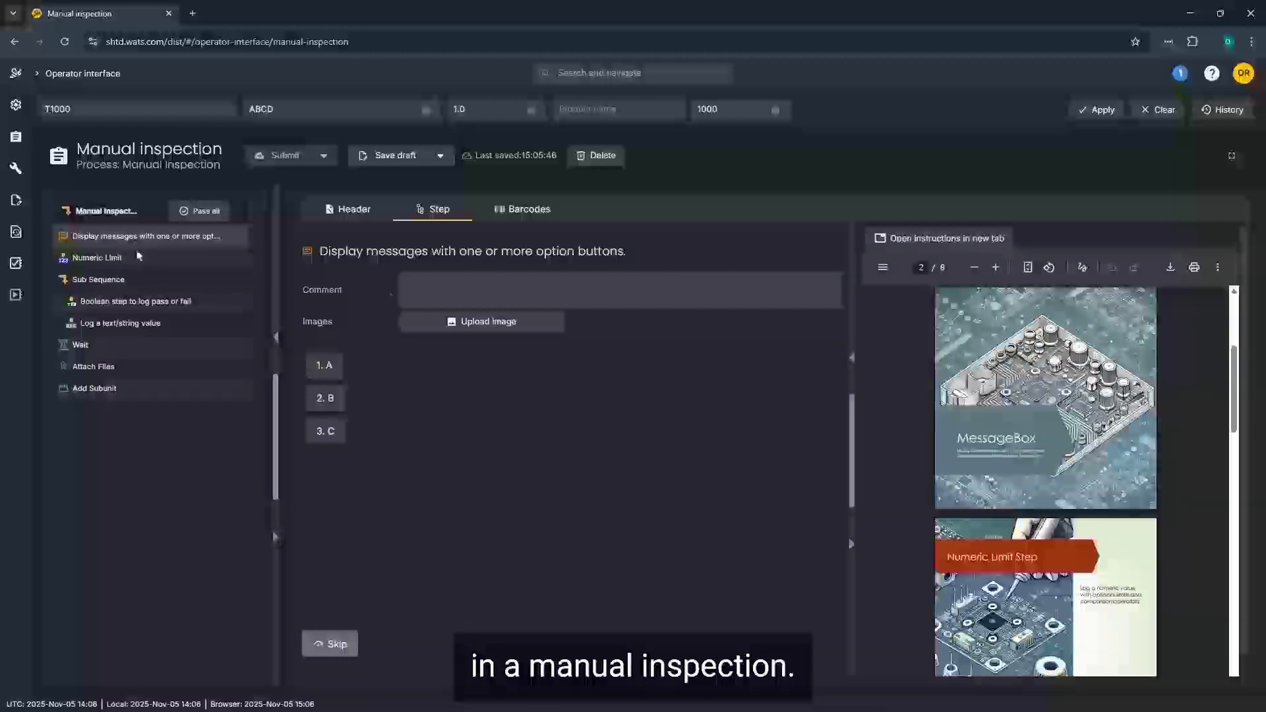
Answer the message step with option B, and log 5 as the confirmed value of the Numeric Limit step
{"action": "left_click", "coordinate": [478, 293]}
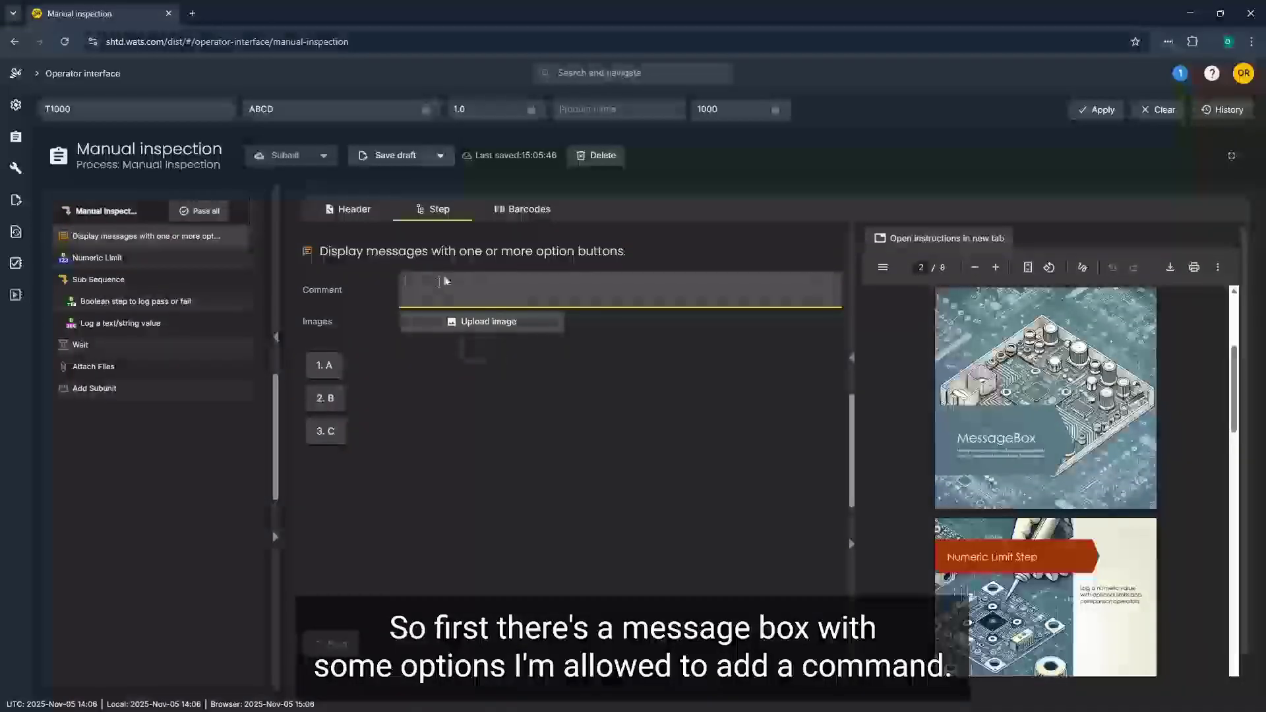
{"action": "left_click", "coordinate": [326, 401]}
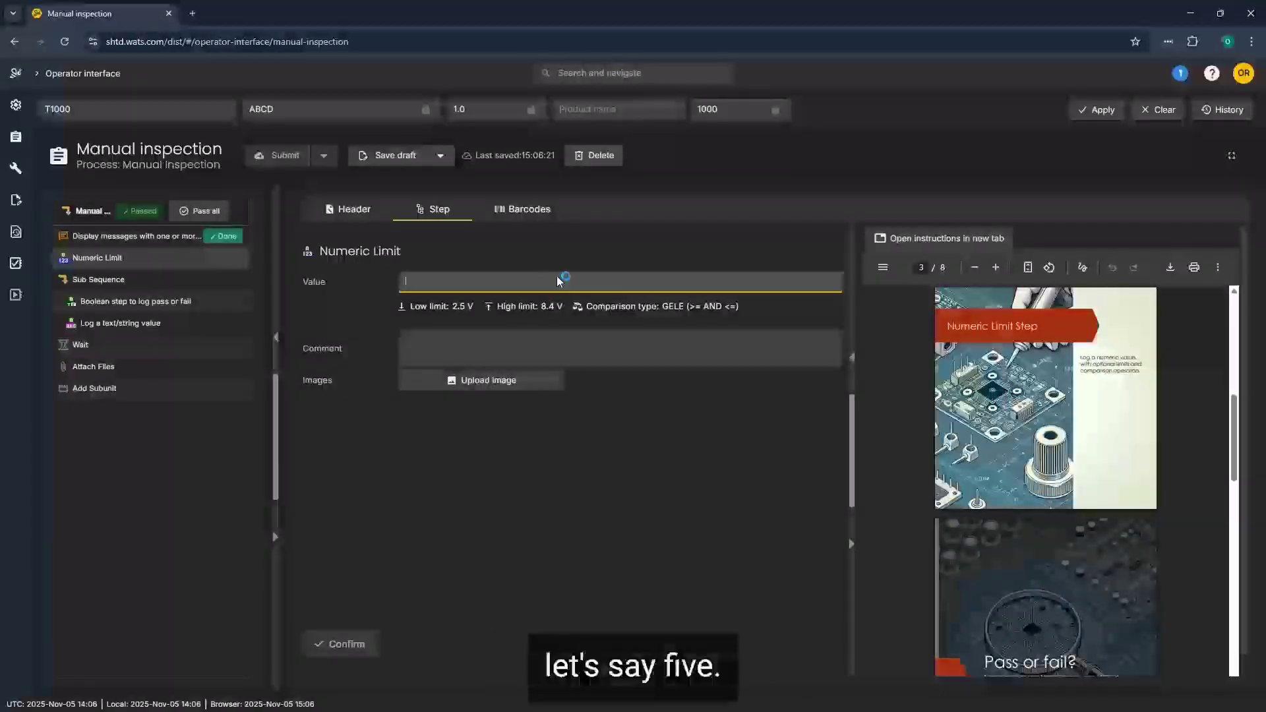
{"action": "type", "text": "5"}
{"action": "key", "text": "Tab"}
{"action": "left_click", "coordinate": [356, 646]}
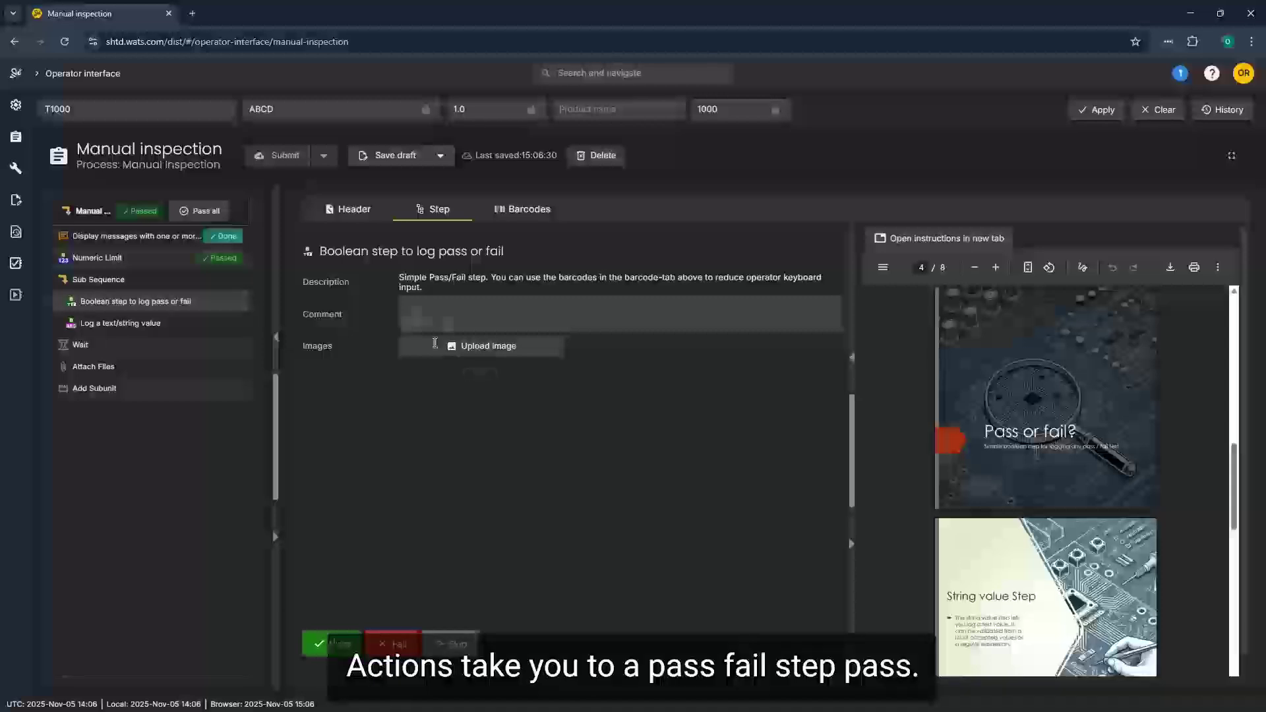
Mark the boolean step as passed and log OK as the value of the text/string step
{"action": "left_click", "coordinate": [336, 644]}
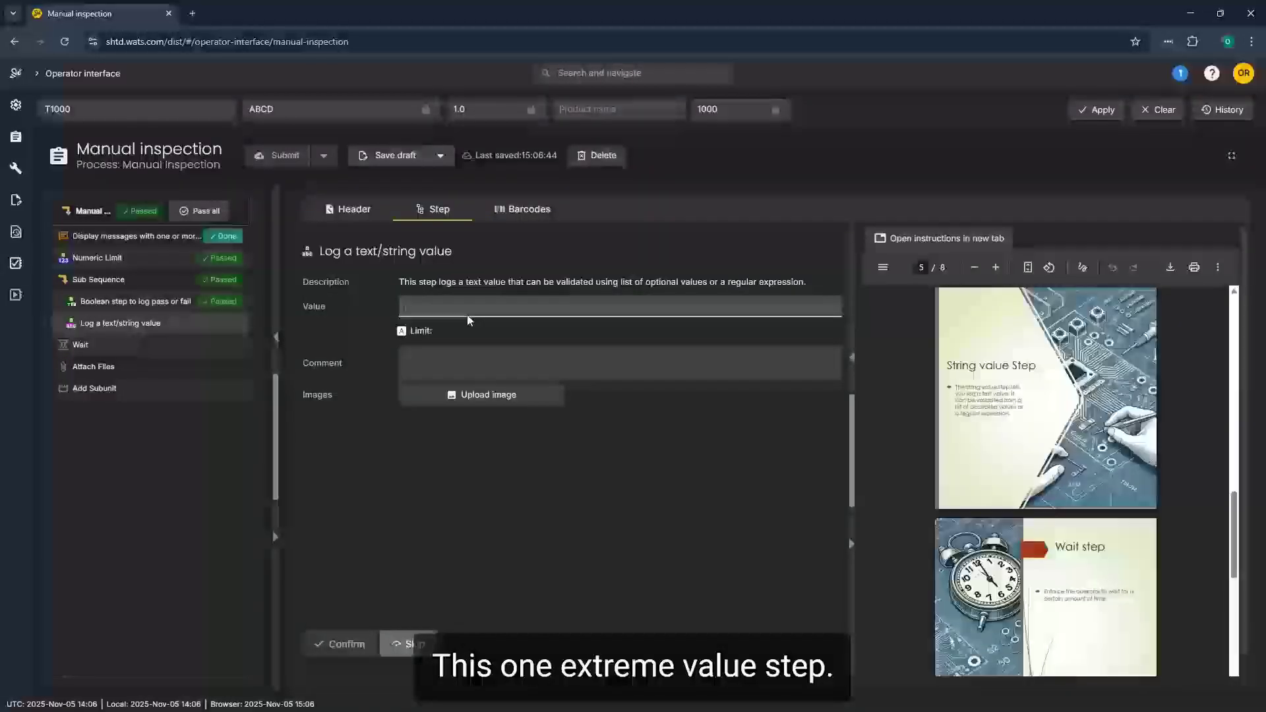
{"action": "type", "text": "OK"}
{"action": "left_click", "coordinate": [363, 640]}
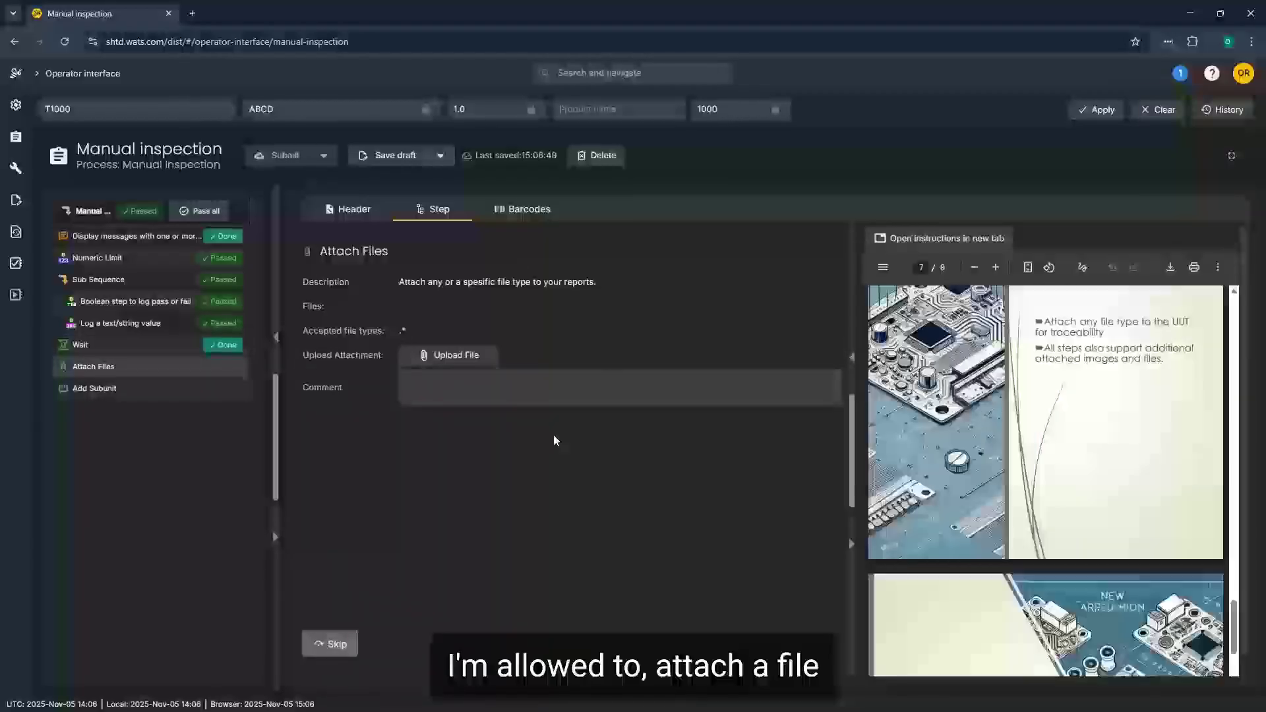
Skip the Attach Files and Add Subunit steps and submit the inspection report
{"action": "left_click", "coordinate": [330, 643]}
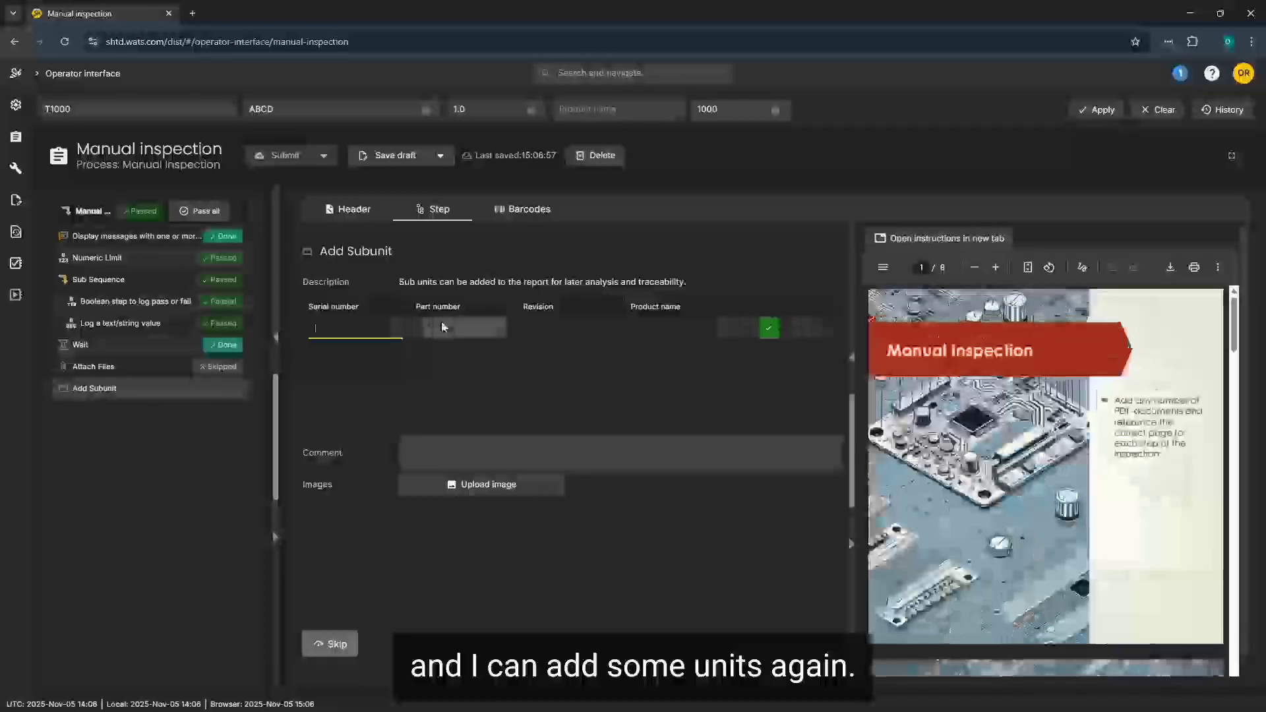
{"action": "left_click", "coordinate": [335, 638]}
{"action": "left_click", "coordinate": [283, 154]}
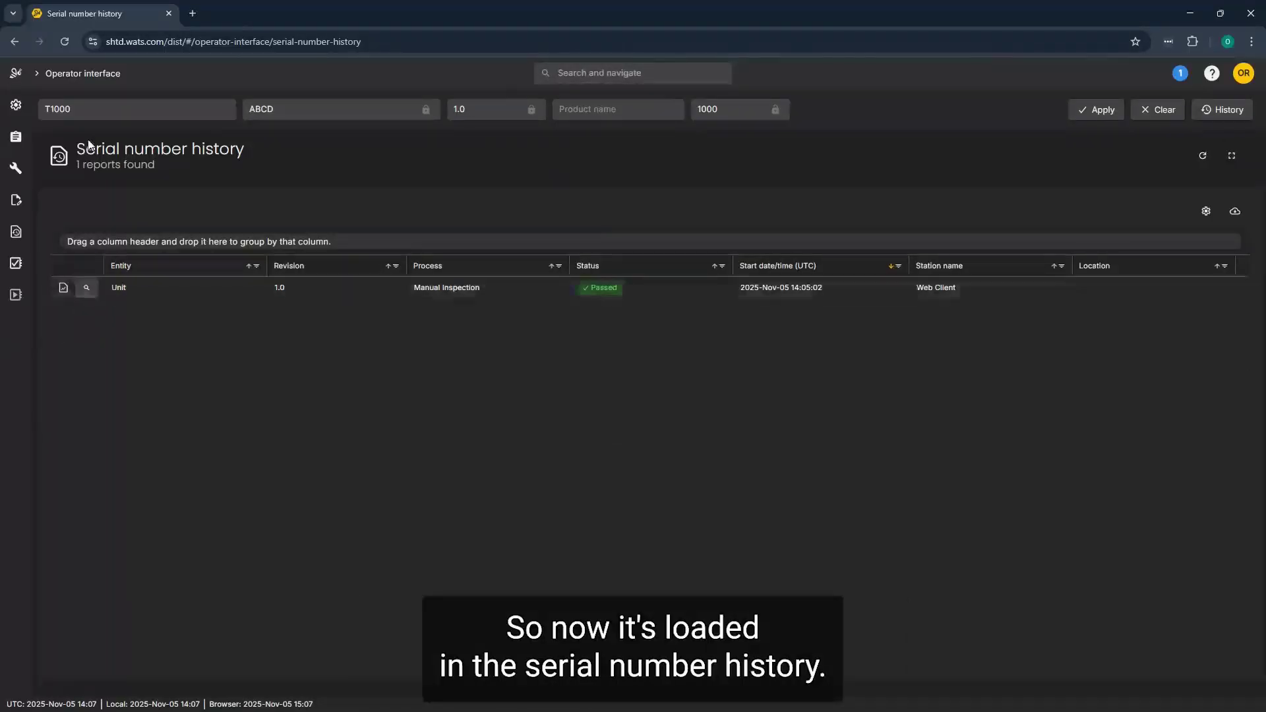
Open the unit's manual inspection report and expand the details of the message, numeric limit, boolean and text value steps
{"action": "left_click", "coordinate": [86, 287]}
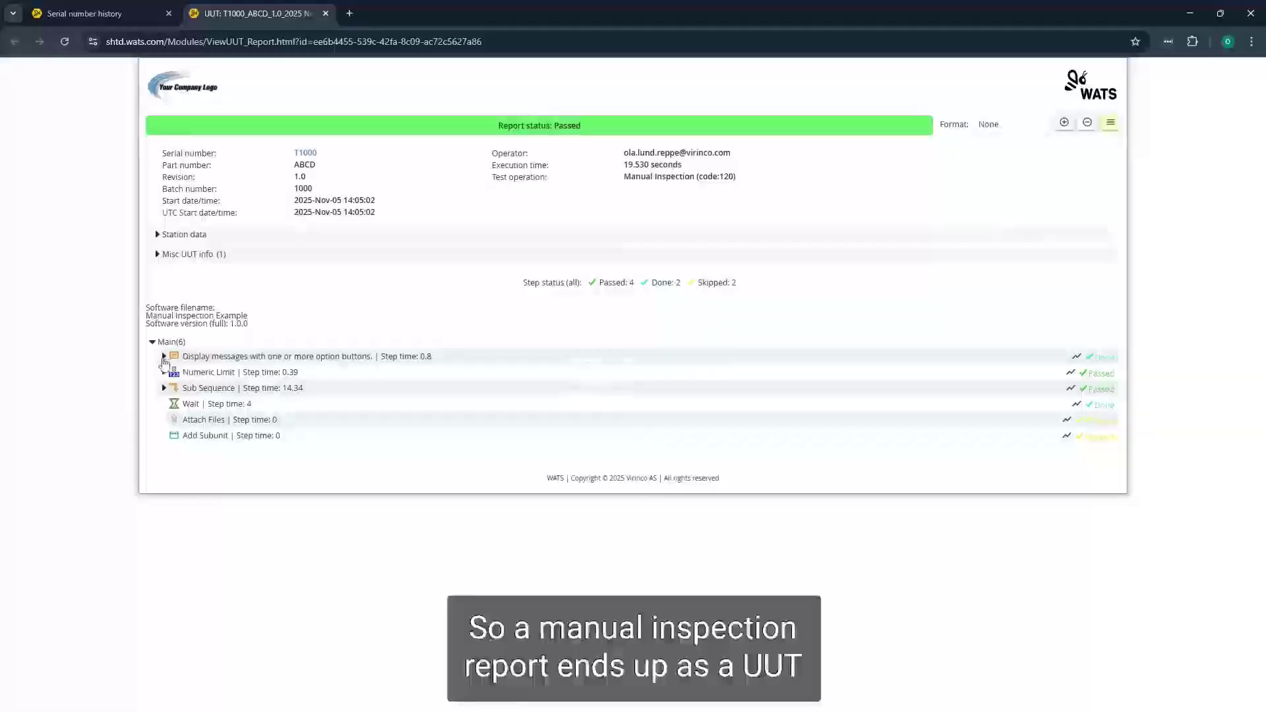
{"action": "left_click", "coordinate": [164, 356]}
{"action": "left_click", "coordinate": [164, 406]}
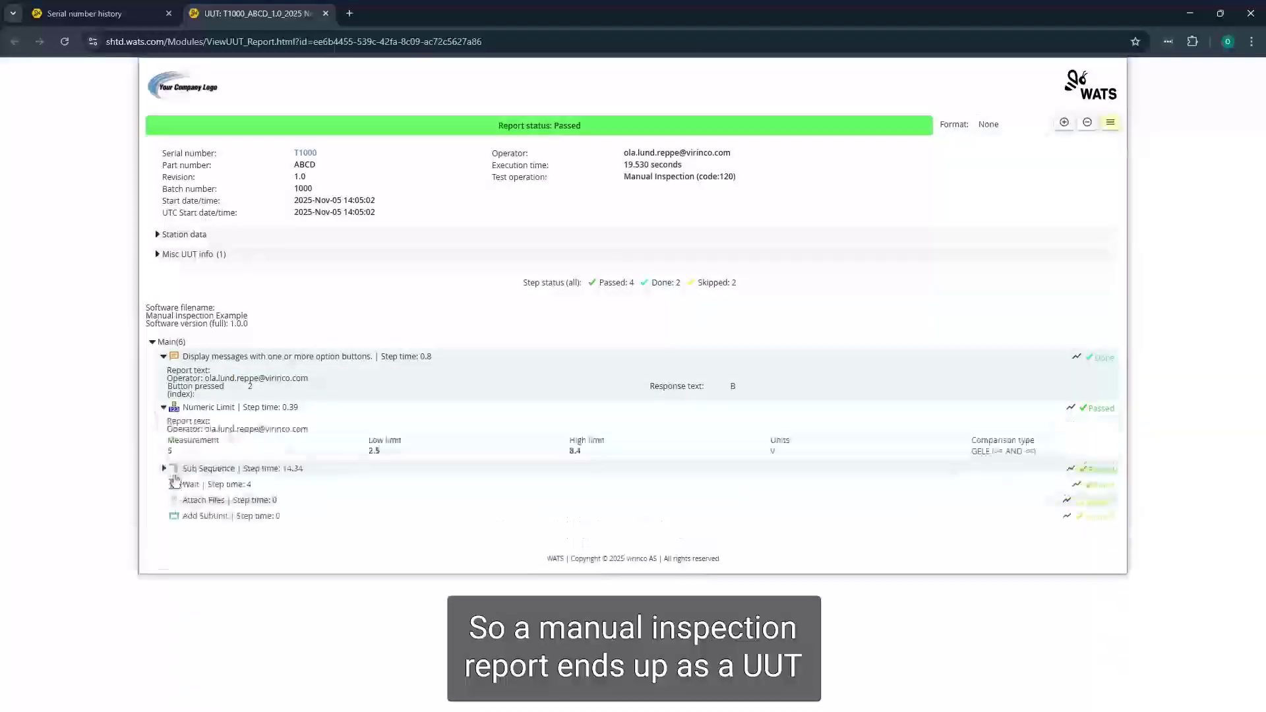
{"action": "left_click", "coordinate": [174, 469]}
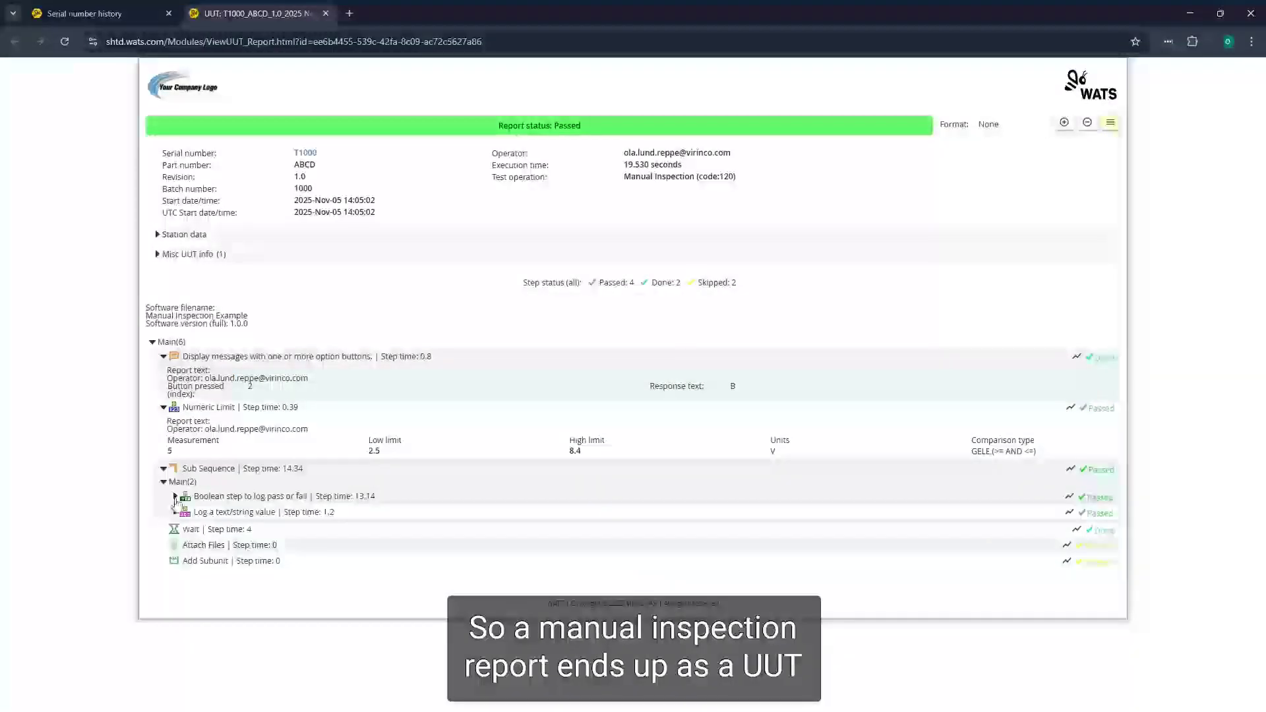
{"action": "left_click", "coordinate": [176, 495]}
{"action": "left_click", "coordinate": [175, 550]}
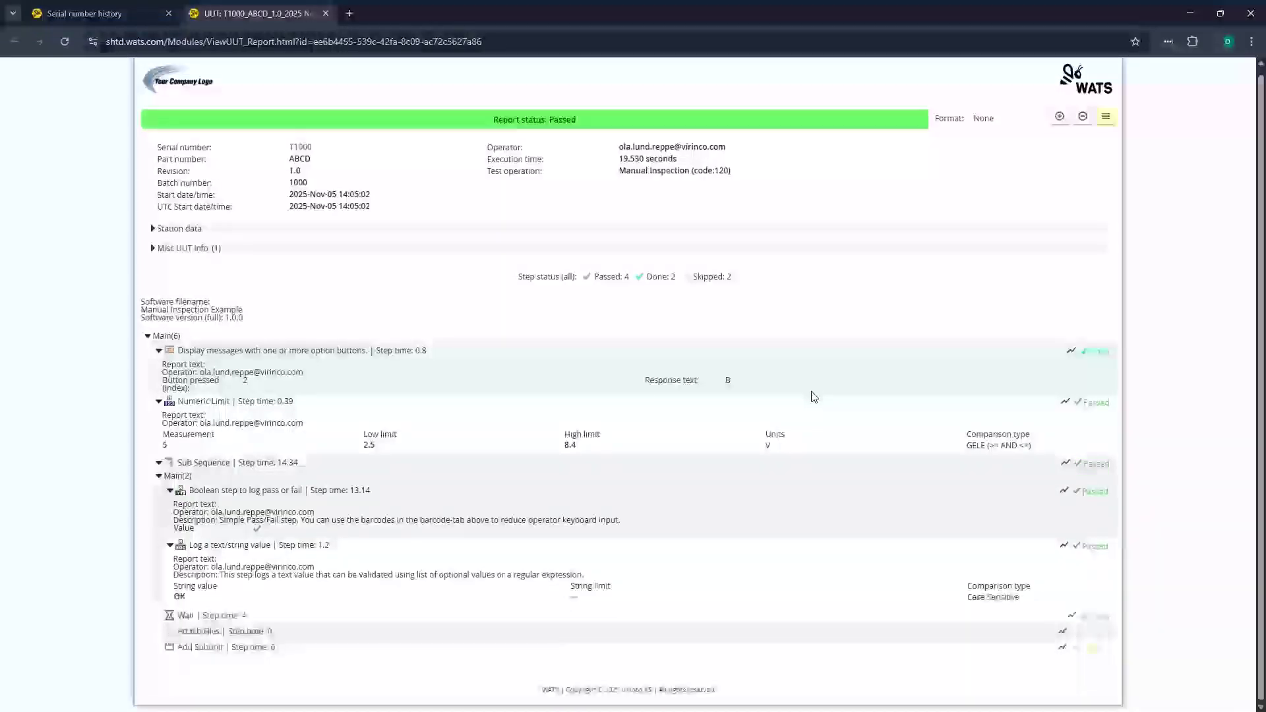
Return to the serial number history page, search the site for "Productio" and open the Production manager
{"action": "left_click", "coordinate": [126, 15]}
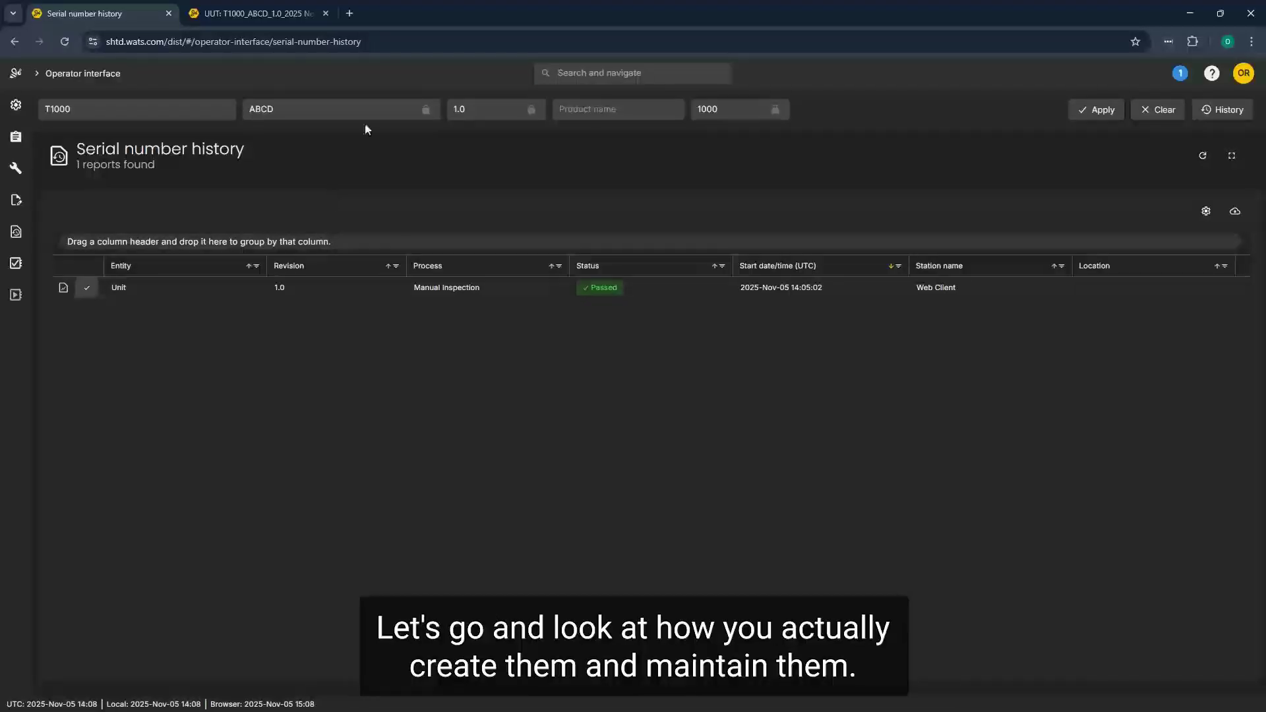
{"action": "left_click", "coordinate": [591, 72]}
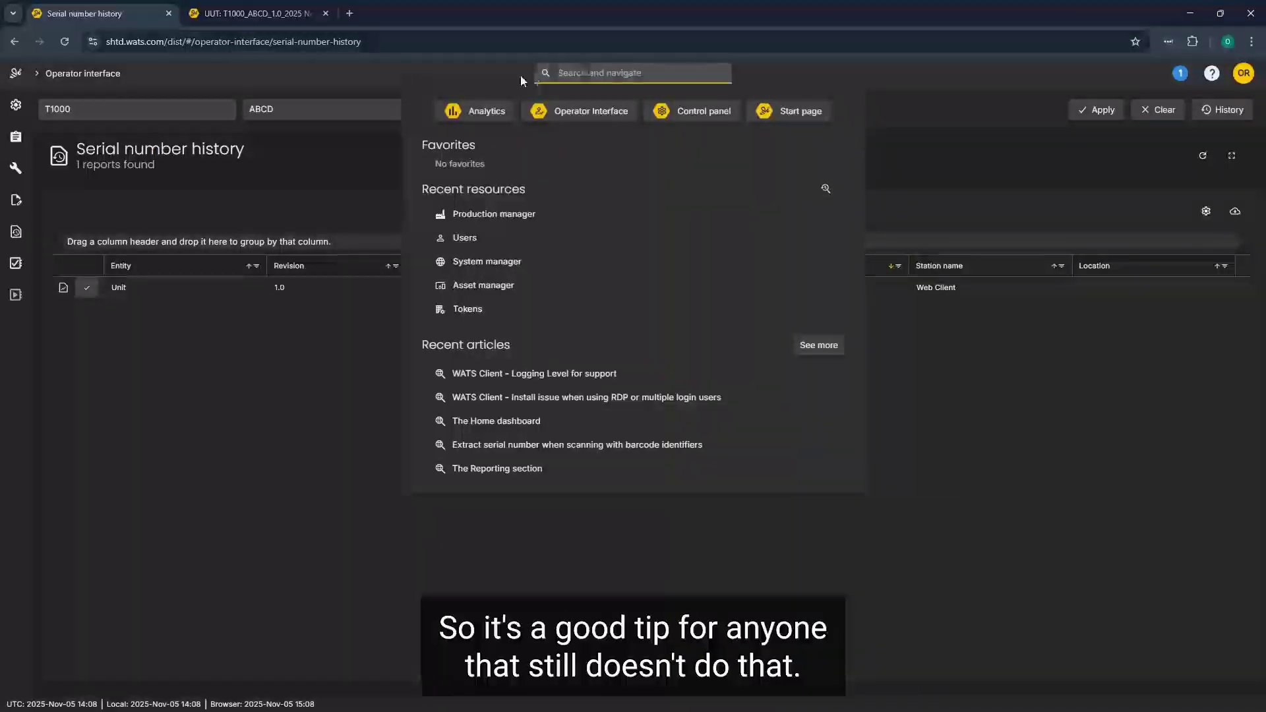
{"action": "left_click", "coordinate": [520, 74]}
{"action": "left_click", "coordinate": [593, 73]}
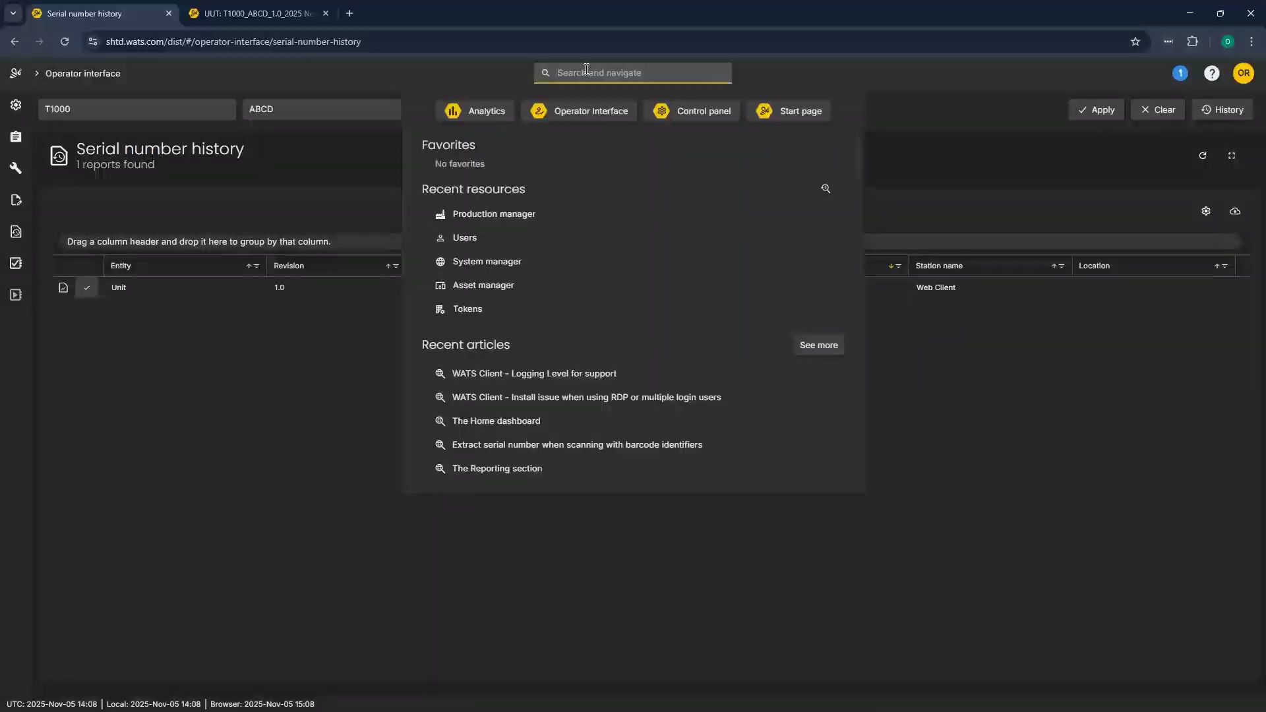
{"action": "type", "text": "pørod"}
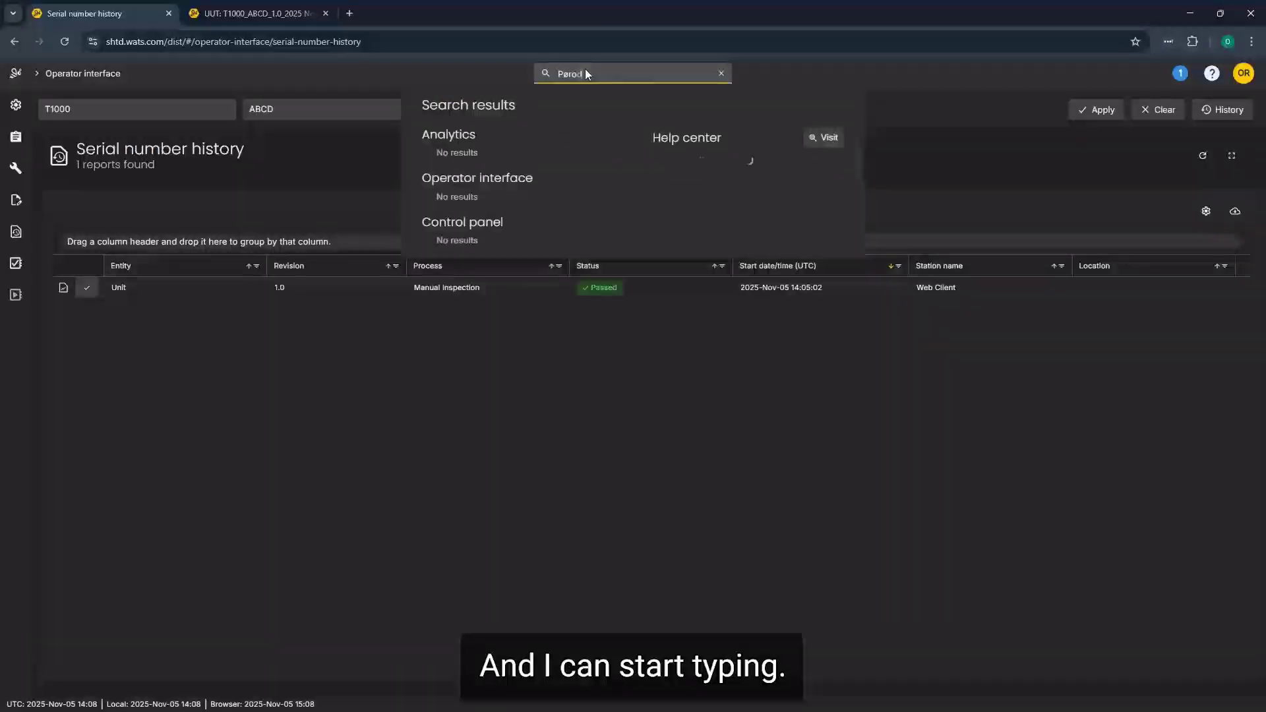
{"action": "key", "text": "BackSpace"}
{"action": "key", "text": "BackSpace"}
{"action": "key", "text": "BackSpace"}
{"action": "key", "text": "BackSpace"}
{"action": "type", "text": "r"}
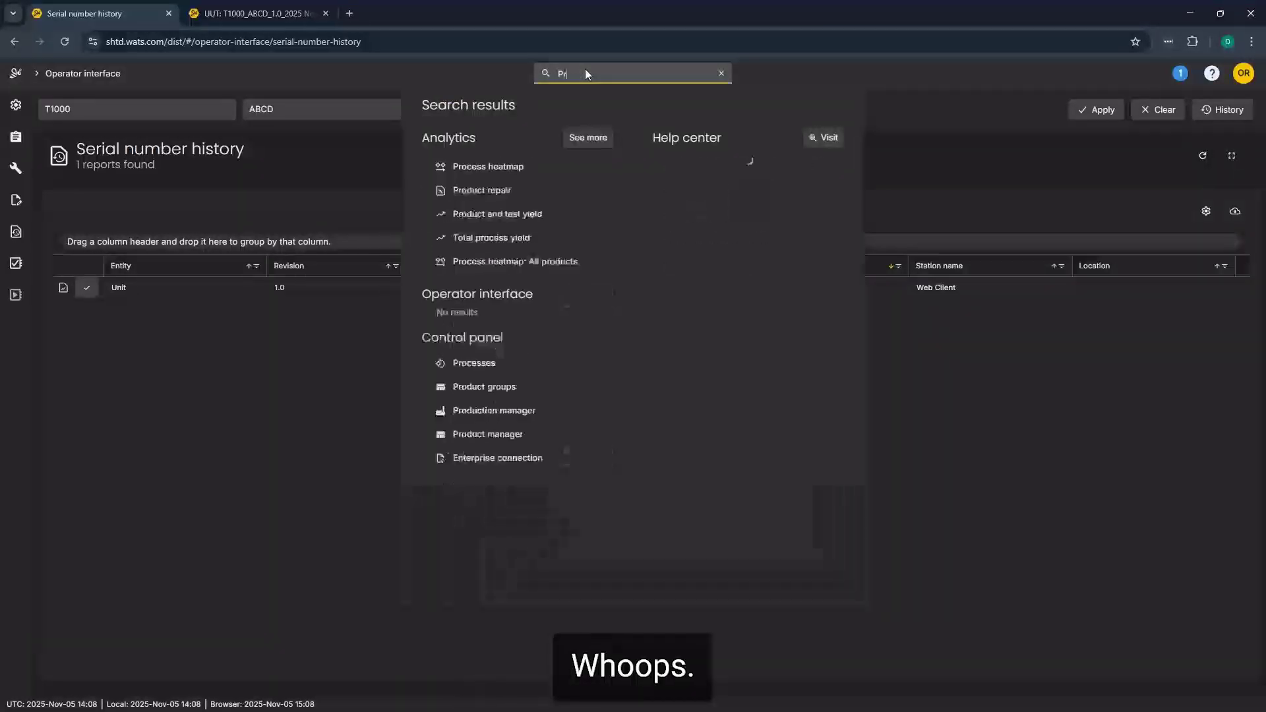
{"action": "type", "text": "oductio"}
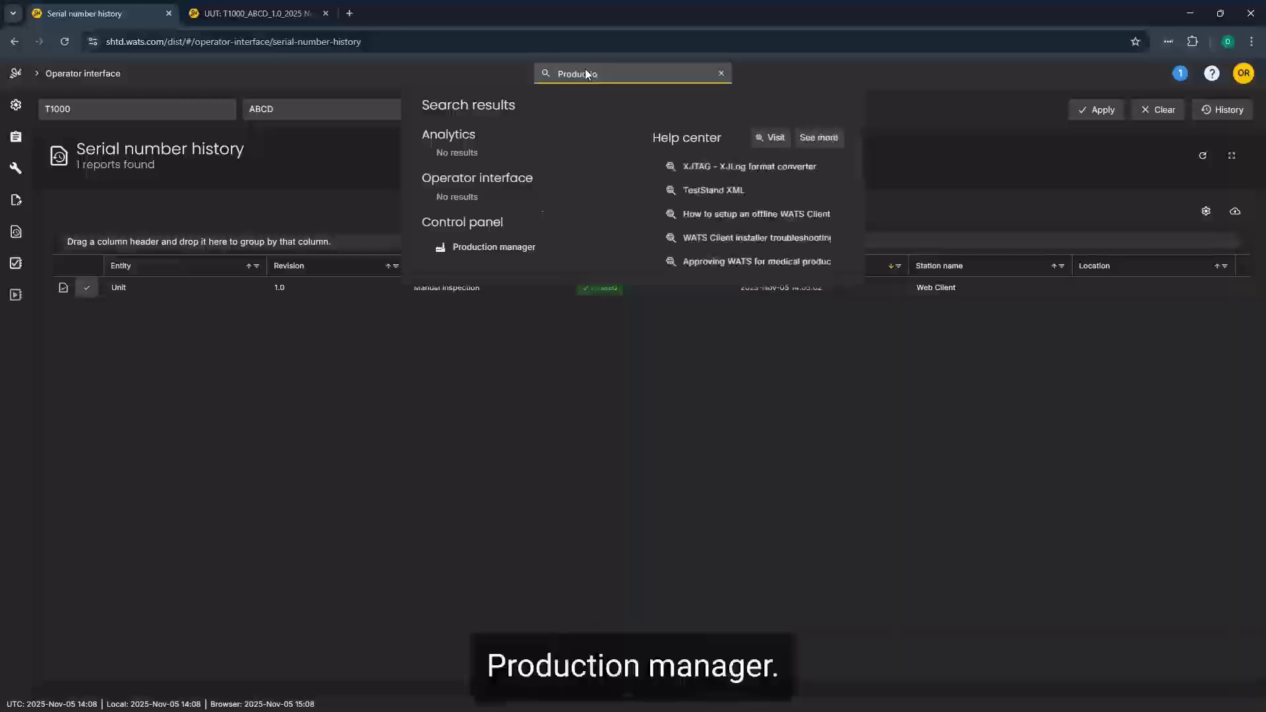
{"action": "left_click", "coordinate": [470, 255]}
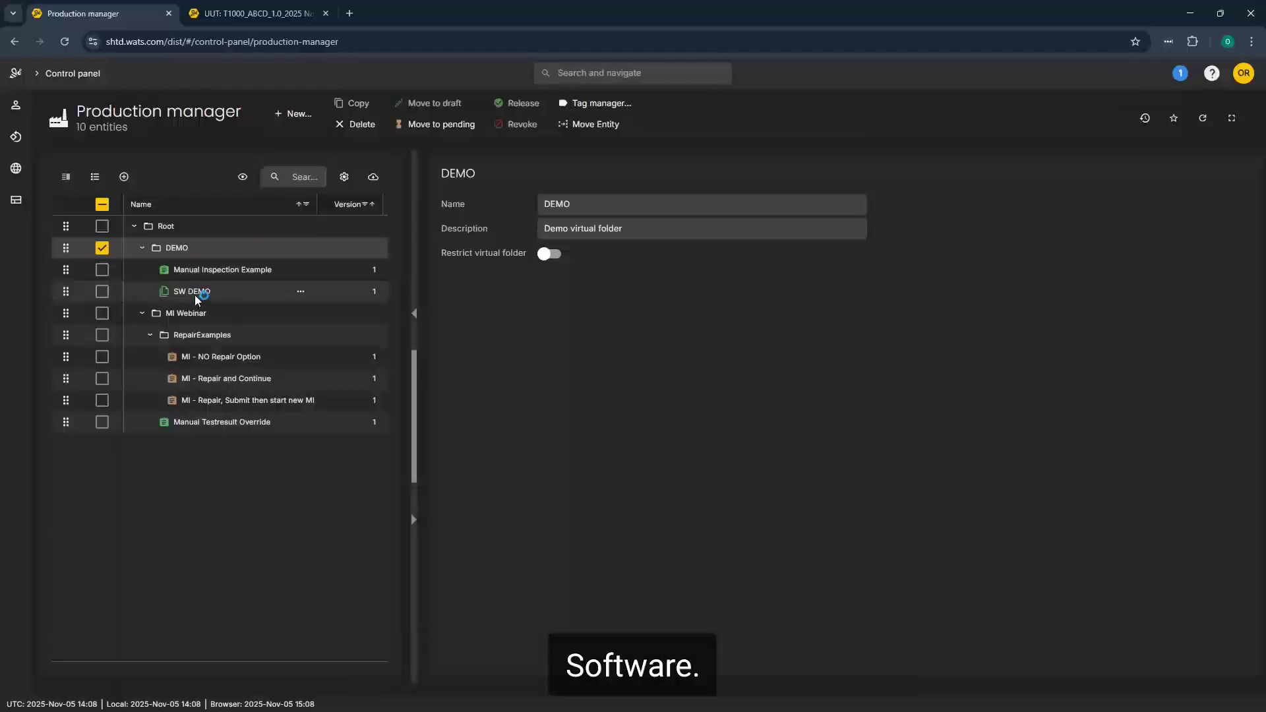
Filter the entity list to hide Software entities, keeping manual inspections displayed
{"action": "left_click_drag", "start_coordinate": [199, 296], "coordinate": [231, 300]}
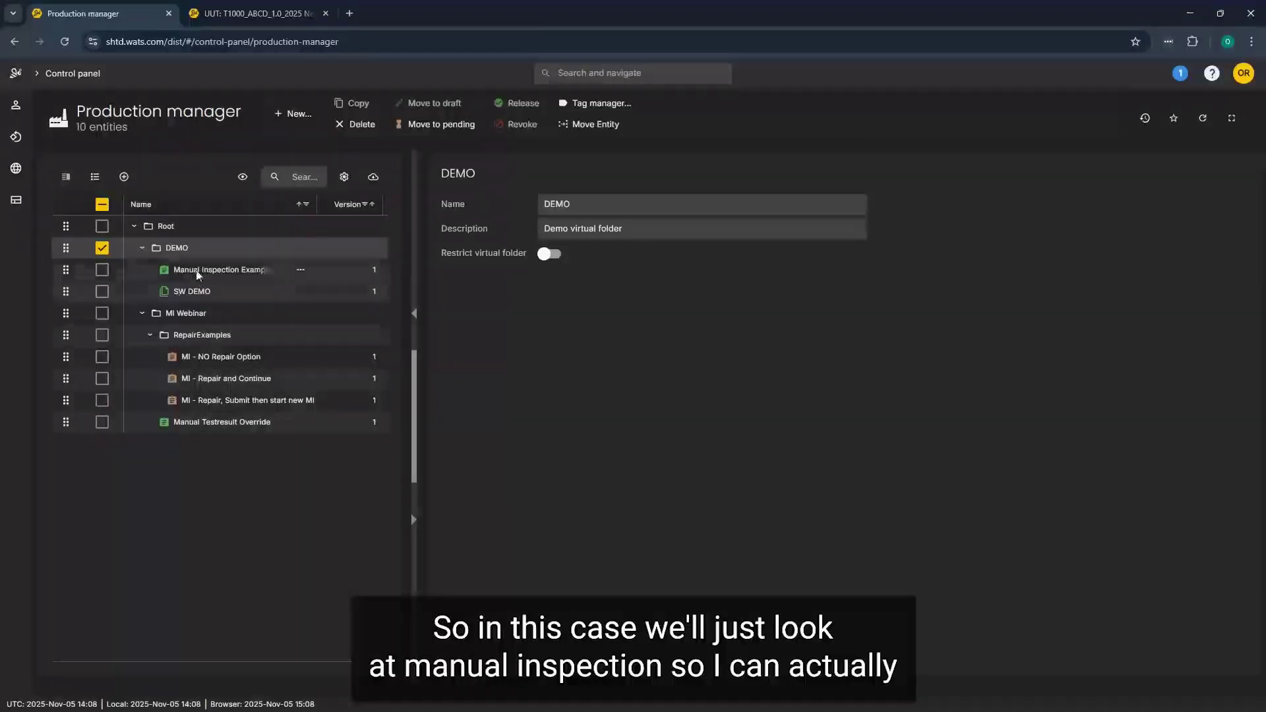
{"action": "left_click", "coordinate": [242, 178]}
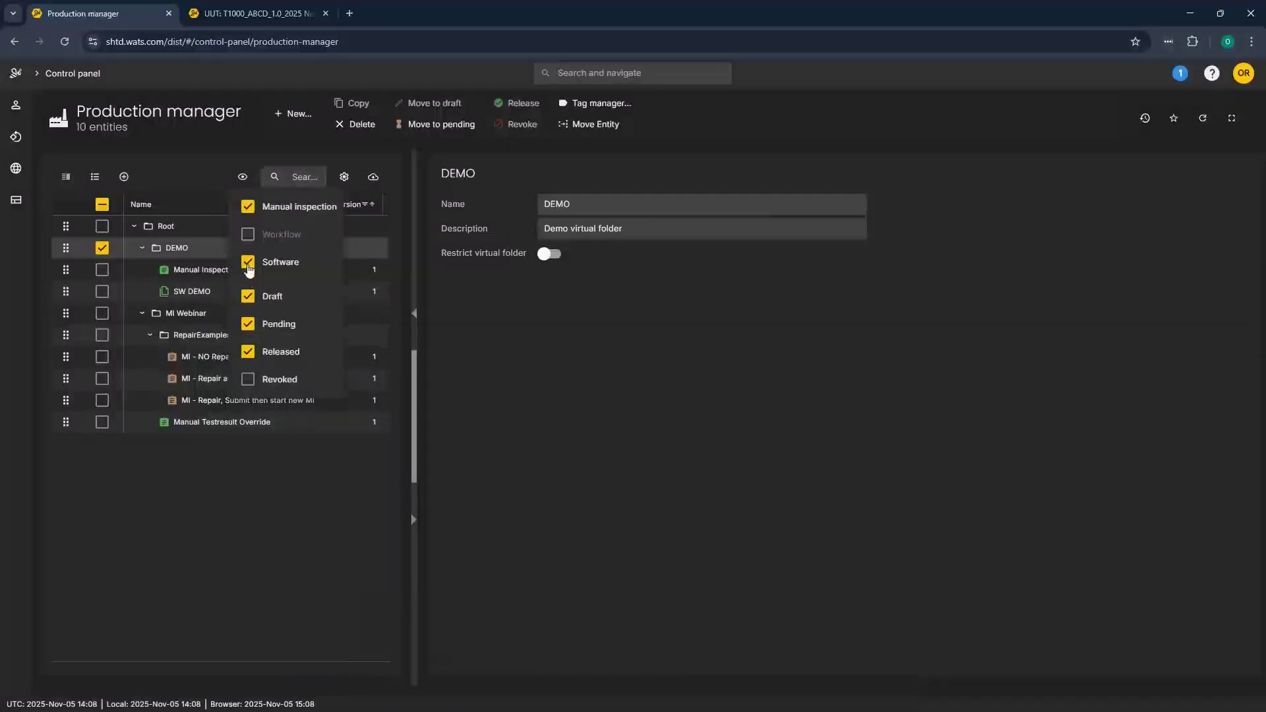
{"action": "left_click", "coordinate": [174, 155]}
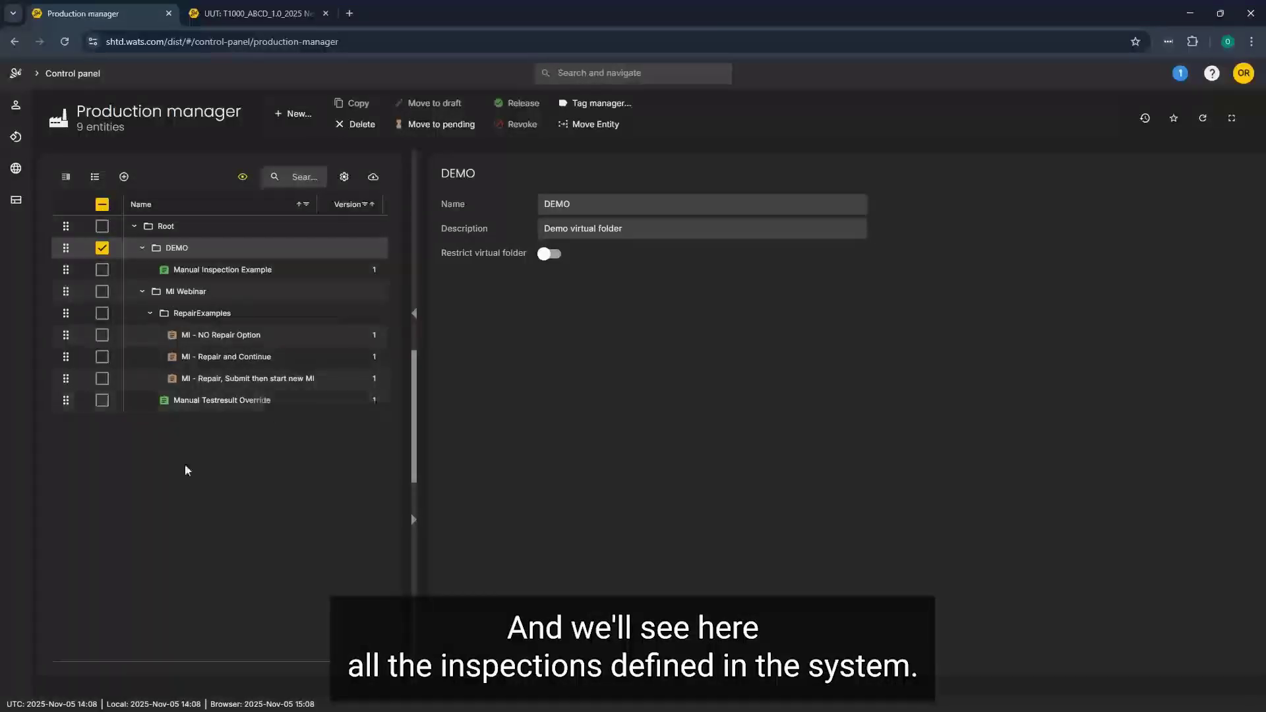
Open the Manual Inspection Example's sequence overview and examine the choices for Repair on failed and Repair operation
{"action": "left_click", "coordinate": [192, 271]}
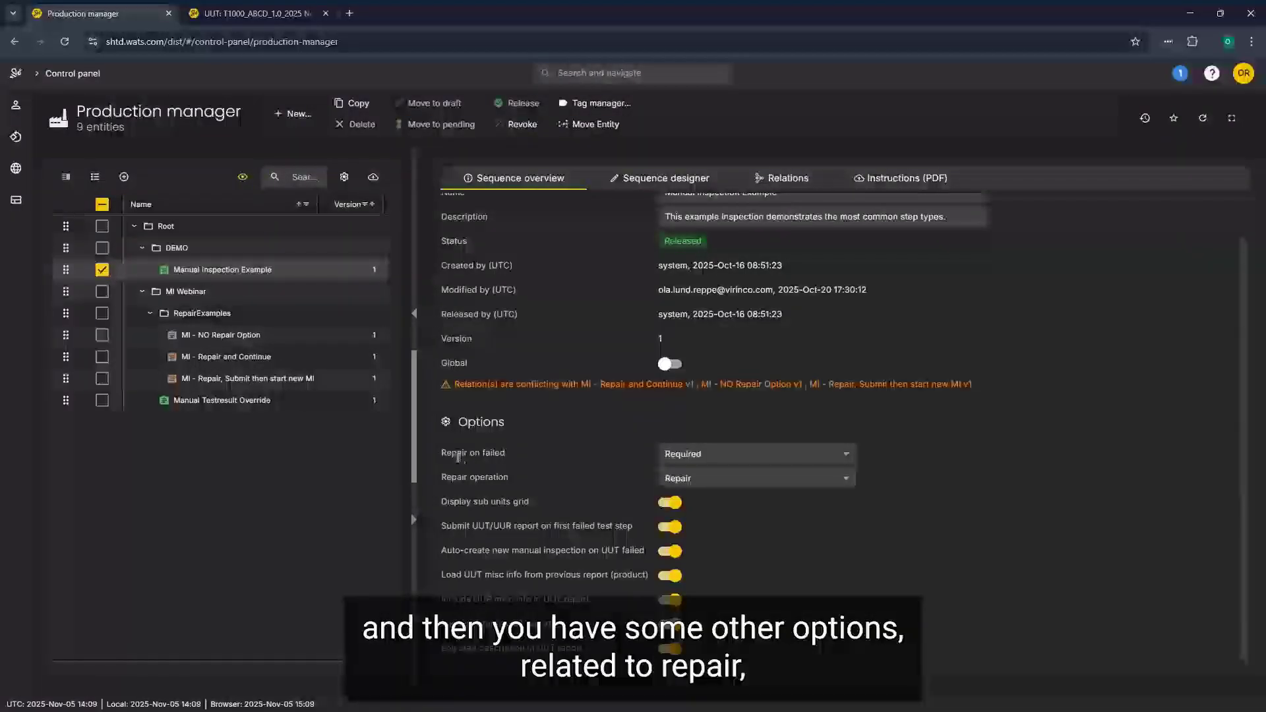
{"action": "left_click_drag", "start_coordinate": [441, 455], "coordinate": [566, 445]}
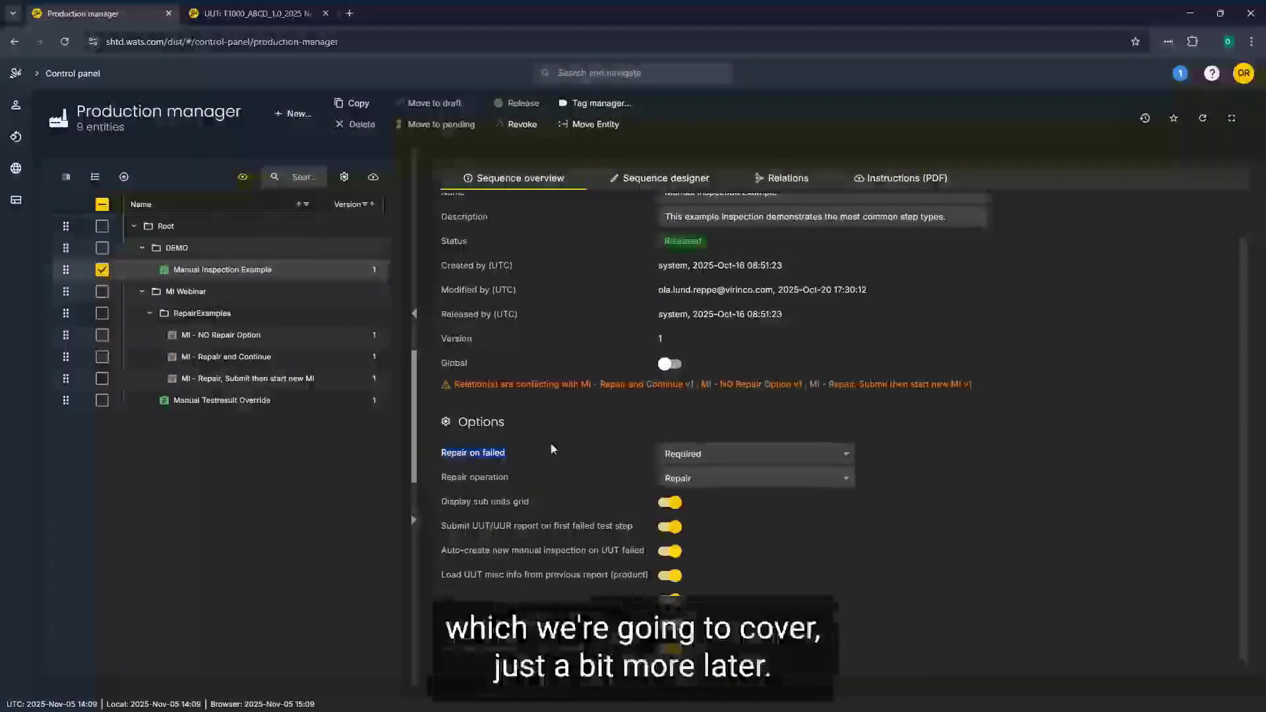
{"action": "left_click", "coordinate": [553, 444]}
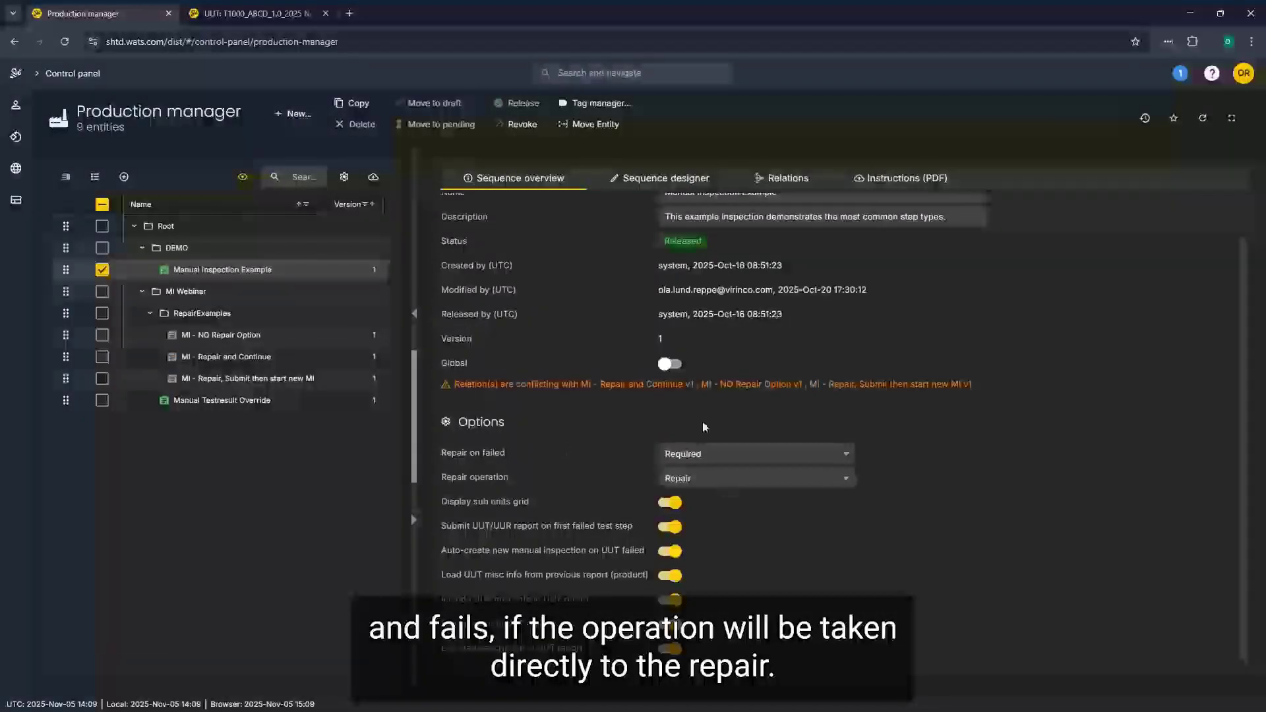
{"action": "left_click", "coordinate": [734, 456]}
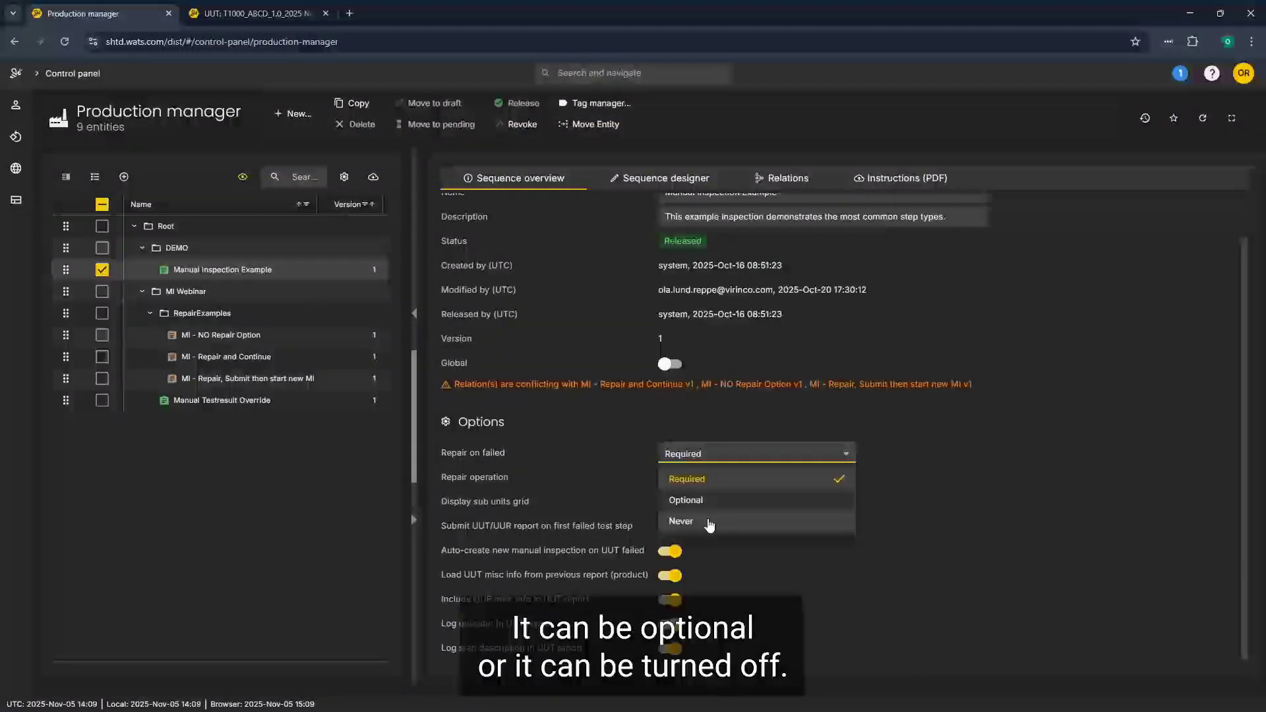
{"action": "left_click", "coordinate": [687, 485]}
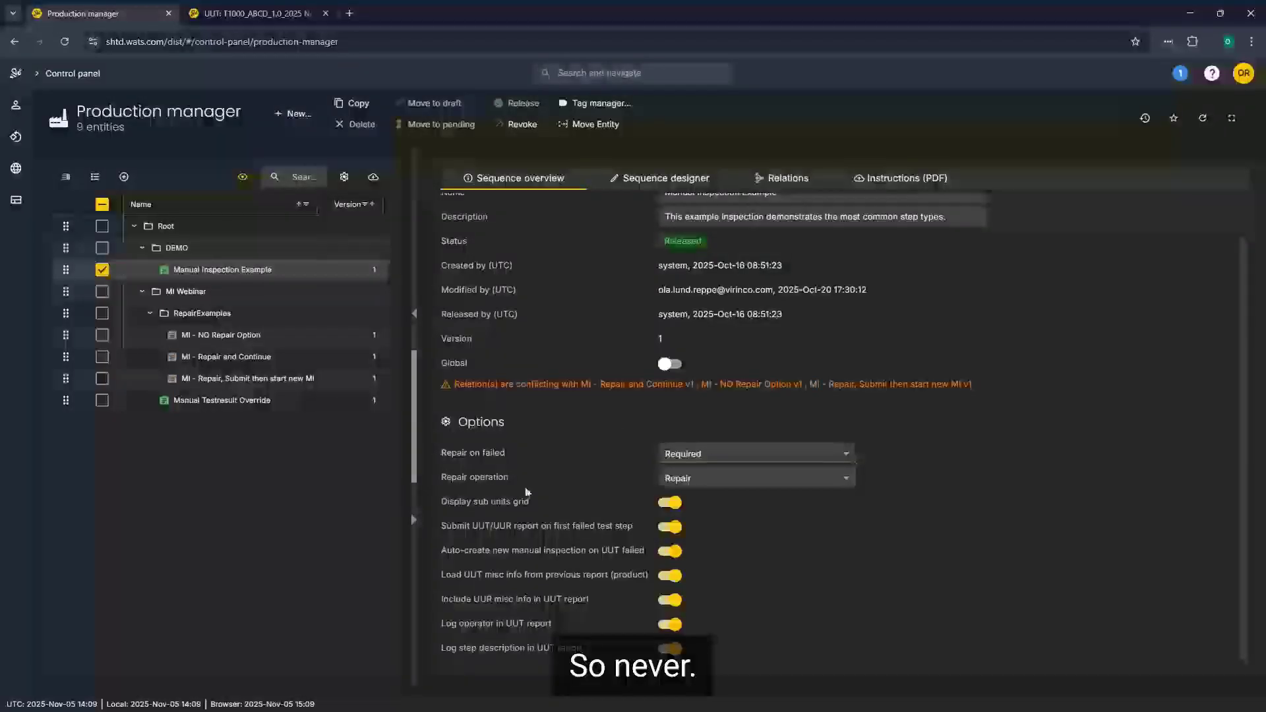
{"action": "left_click", "coordinate": [815, 482]}
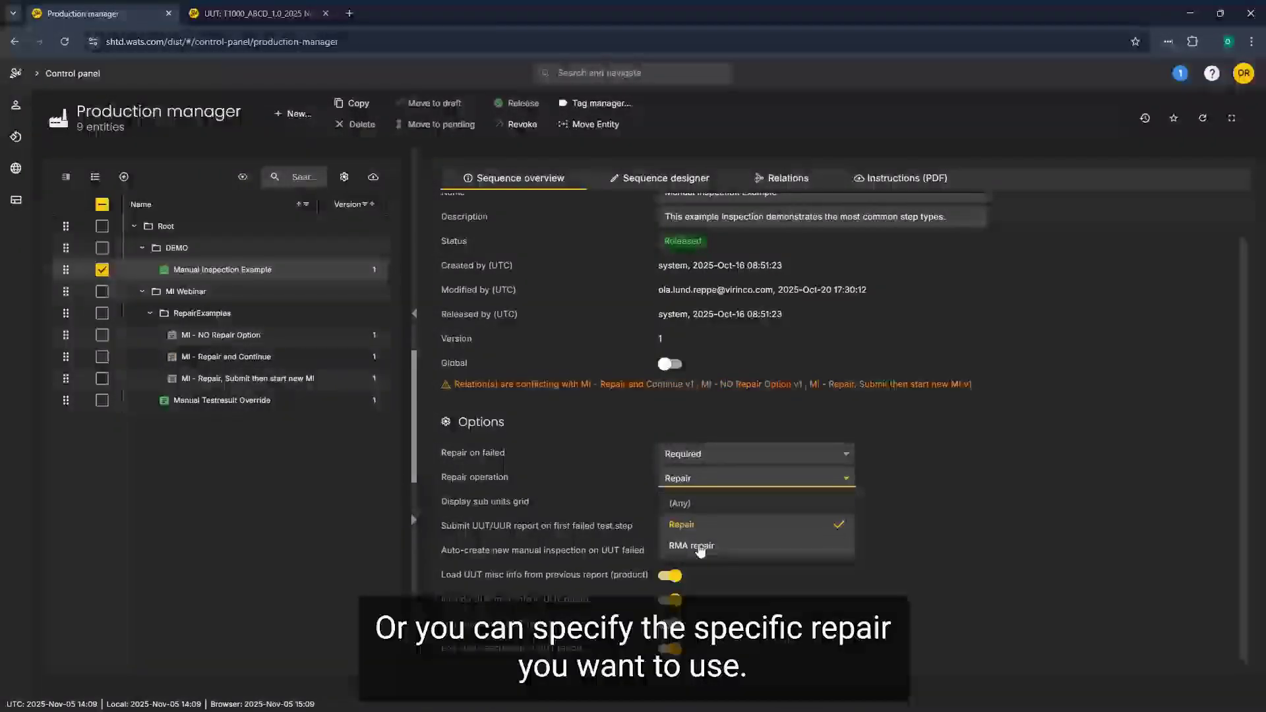
{"action": "left_click", "coordinate": [908, 502]}
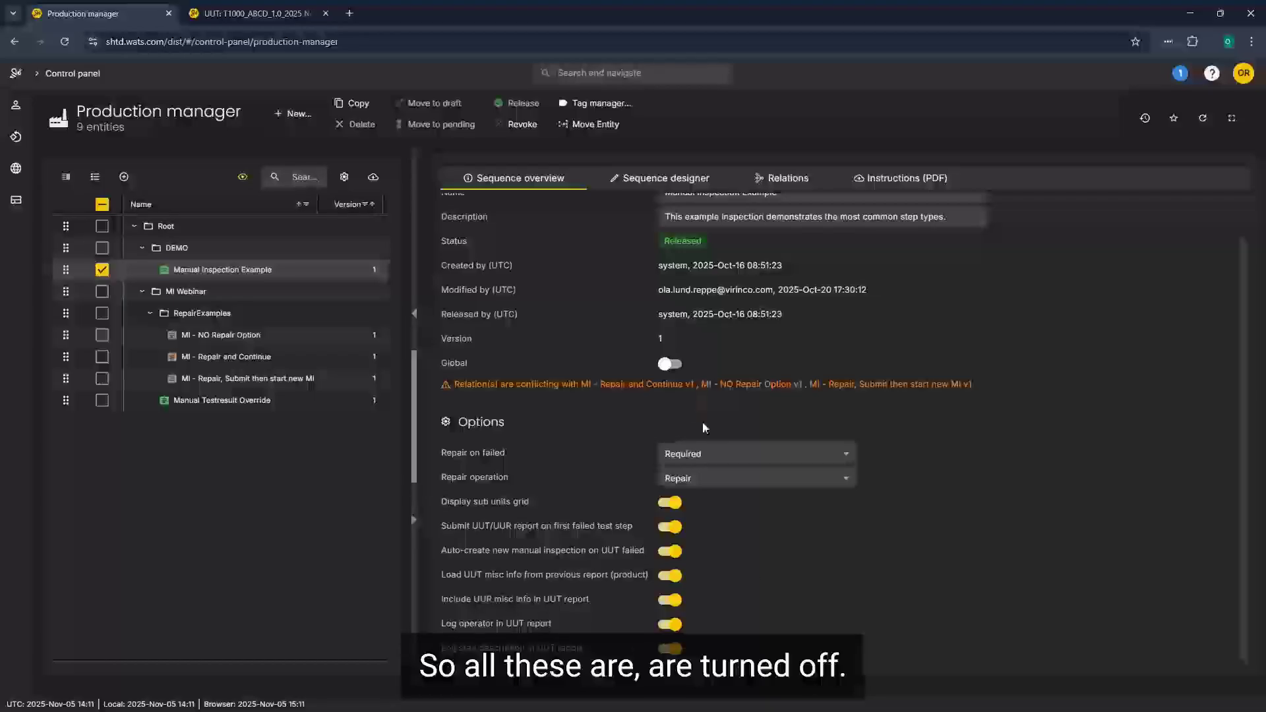
{"action": "scroll", "coordinate": [702, 421], "scroll_direction": "up", "scroll_amount": 1}
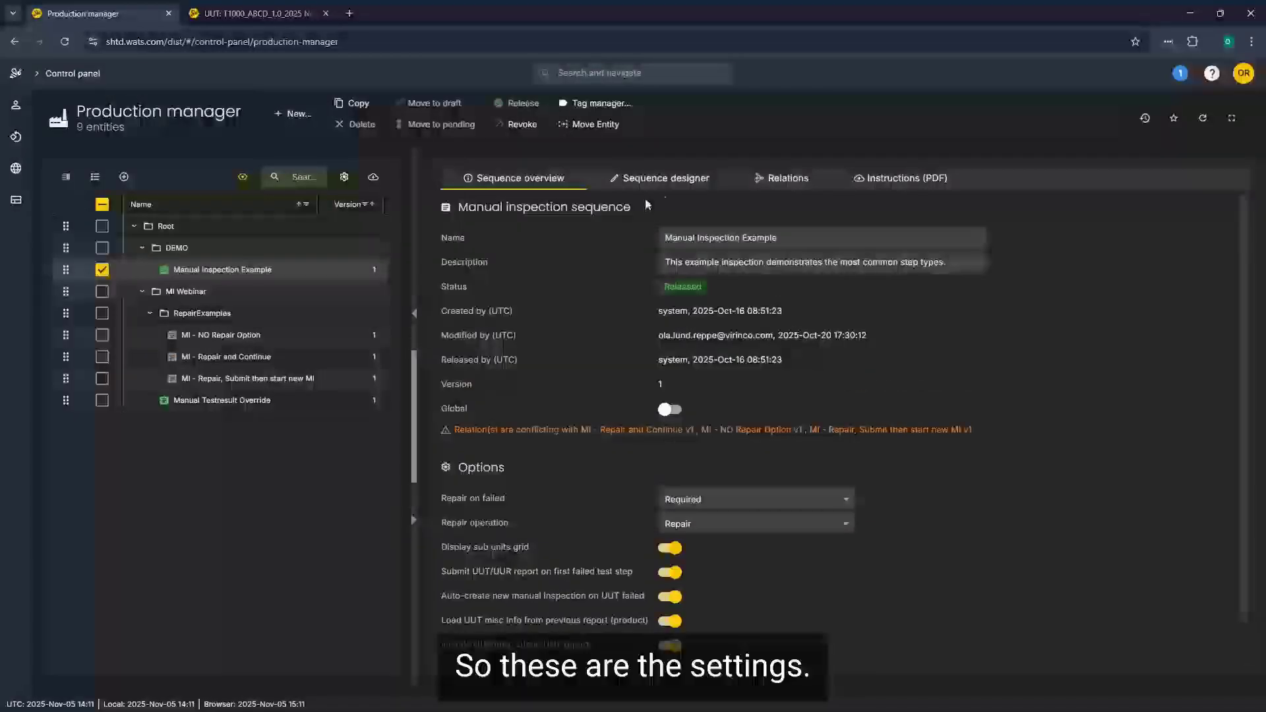
Download the Manual Inspection Example's sequence file and open it in the WATS Sequence Designer
{"action": "left_click", "coordinate": [665, 178]}
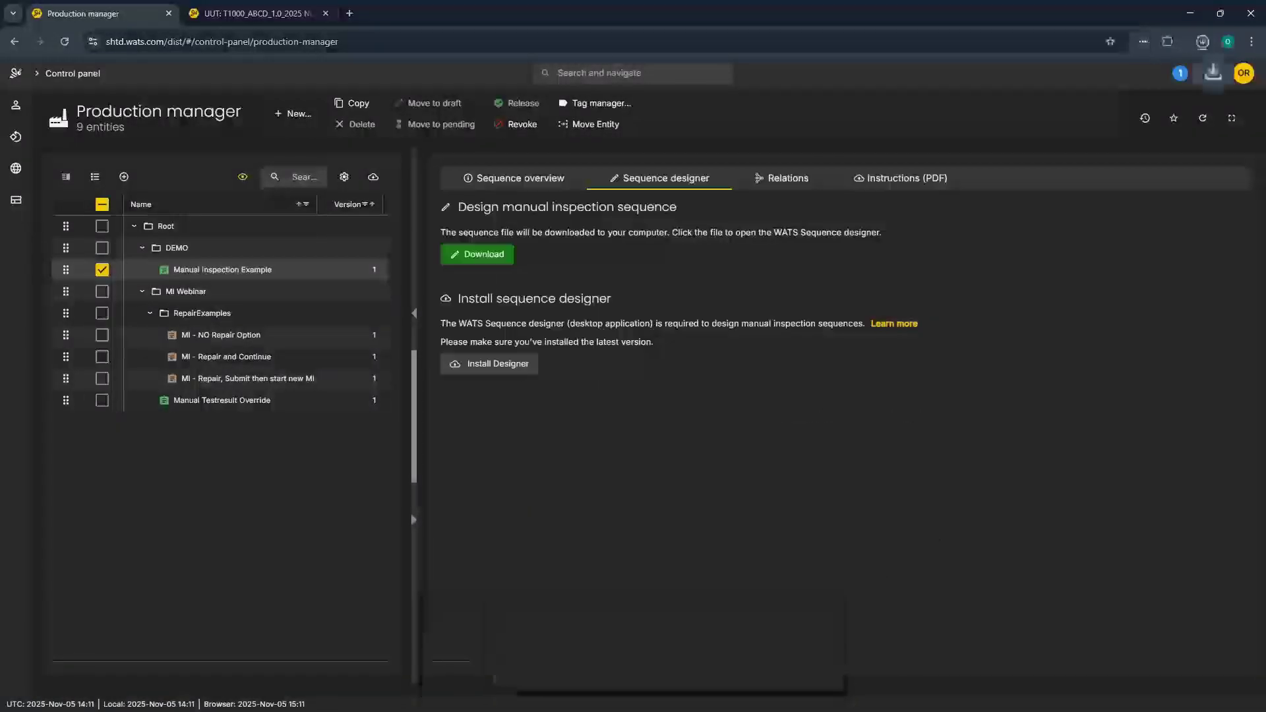
{"action": "left_click", "coordinate": [1202, 42]}
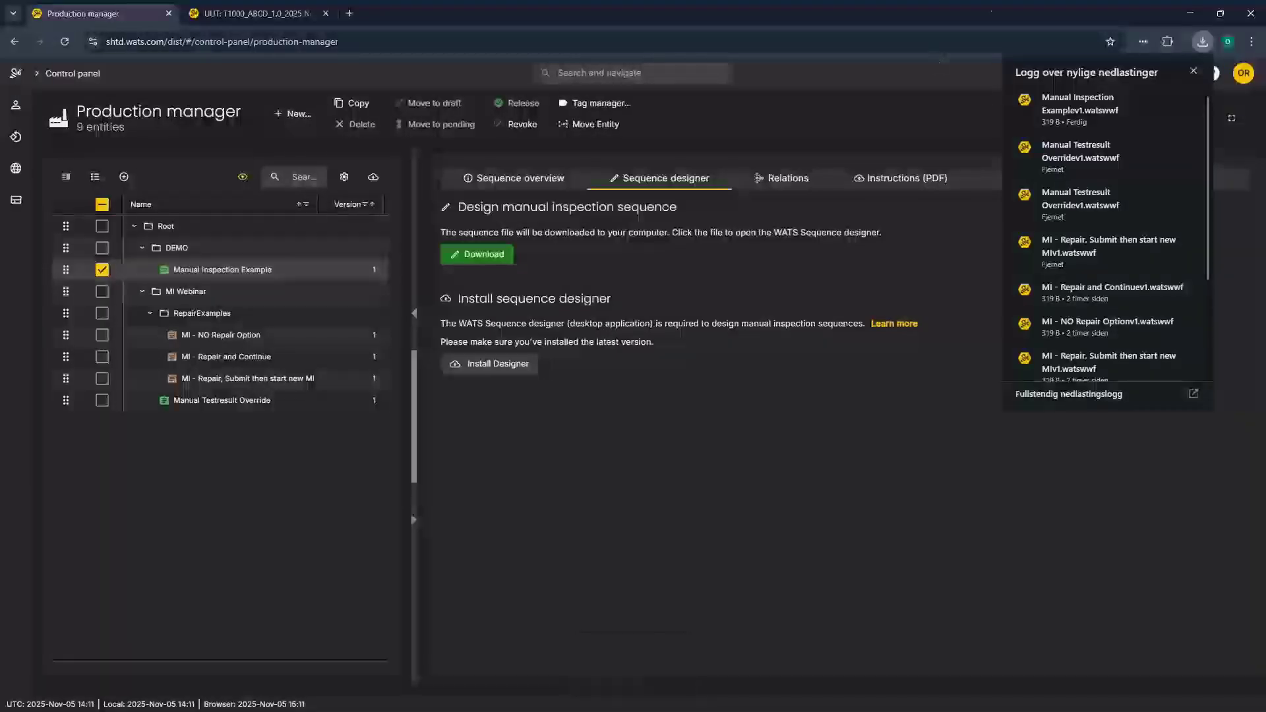
{"action": "left_click", "coordinate": [1067, 112]}
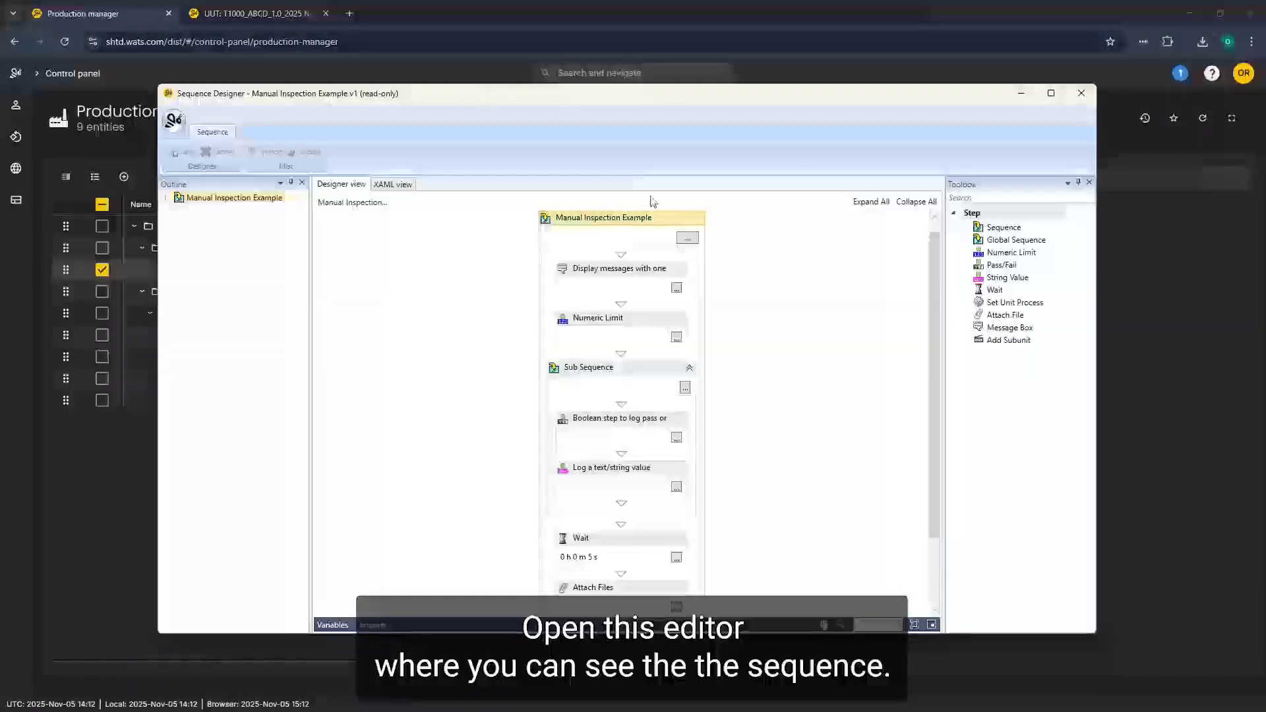
Examine the sequence's steps and the setup options of the boolean pass/fail step, and close the Sequence Designer
{"action": "scroll", "coordinate": [805, 342], "scroll_direction": "down", "scroll_amount": 2}
{"action": "scroll", "coordinate": [764, 435], "scroll_direction": "up", "scroll_amount": 2}
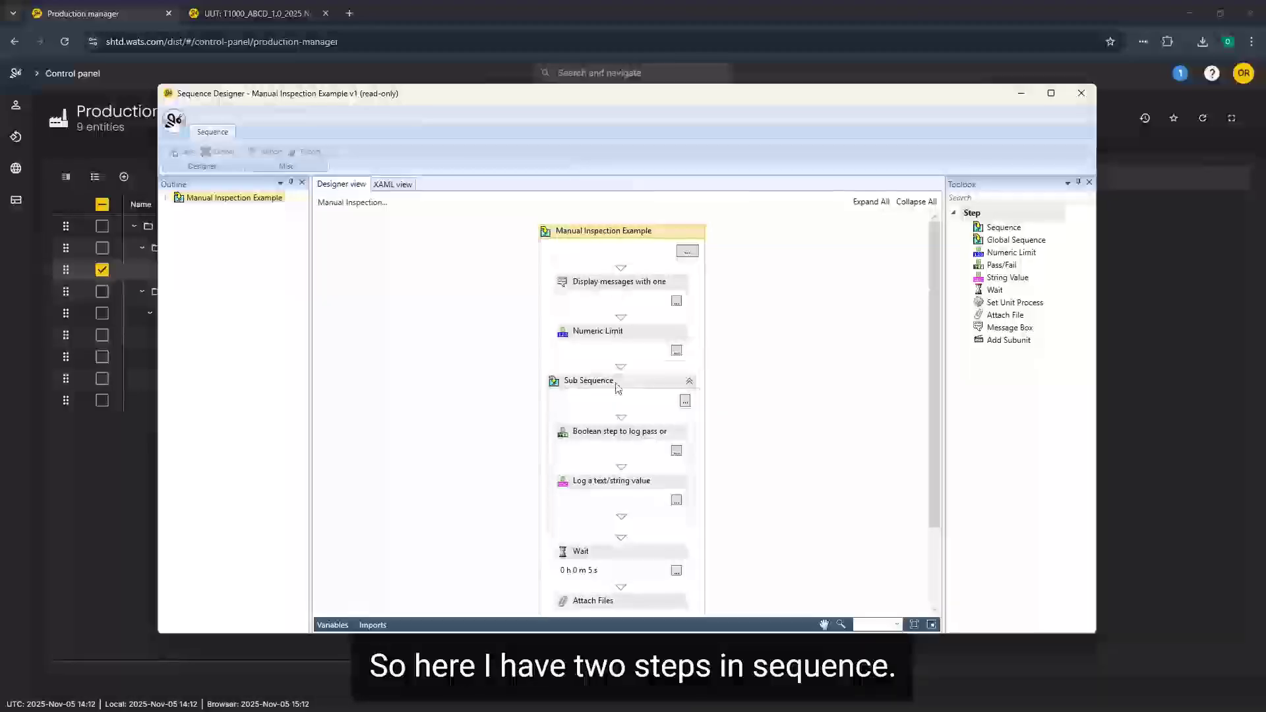
{"action": "scroll", "coordinate": [627, 443], "scroll_direction": "down", "scroll_amount": 1}
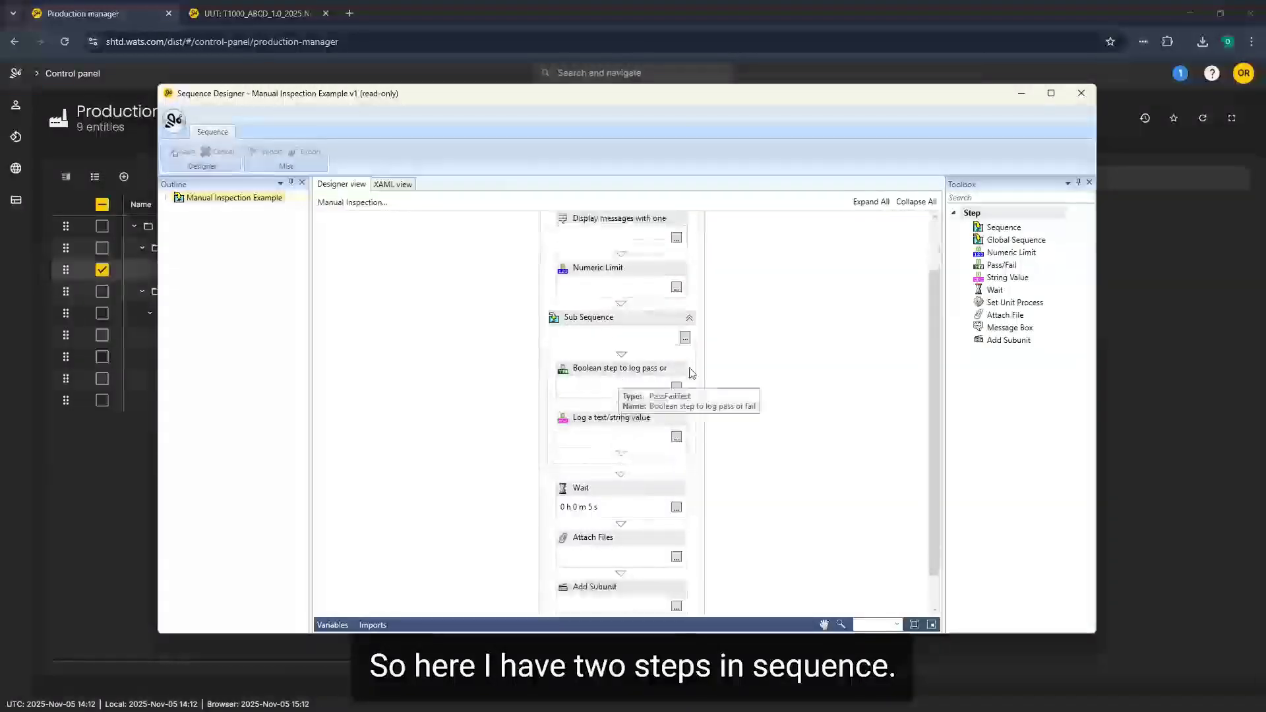
{"action": "left_click", "coordinate": [676, 388]}
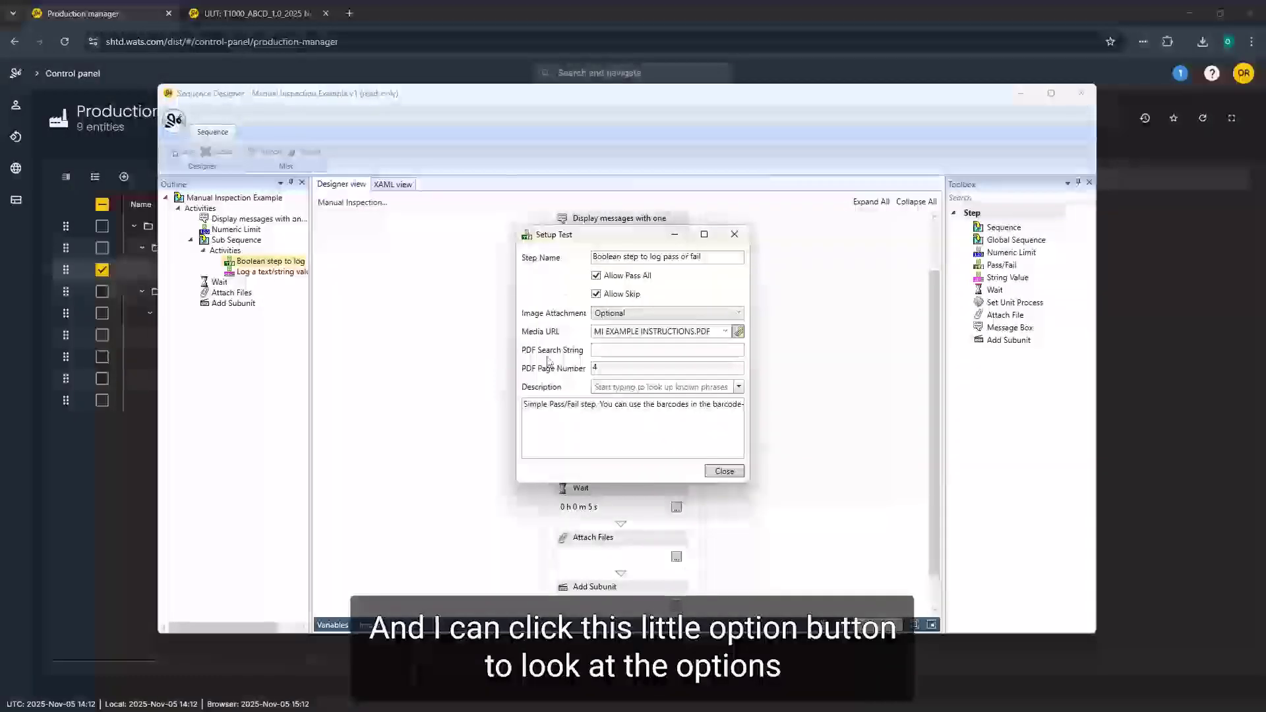
{"action": "left_click", "coordinate": [733, 235]}
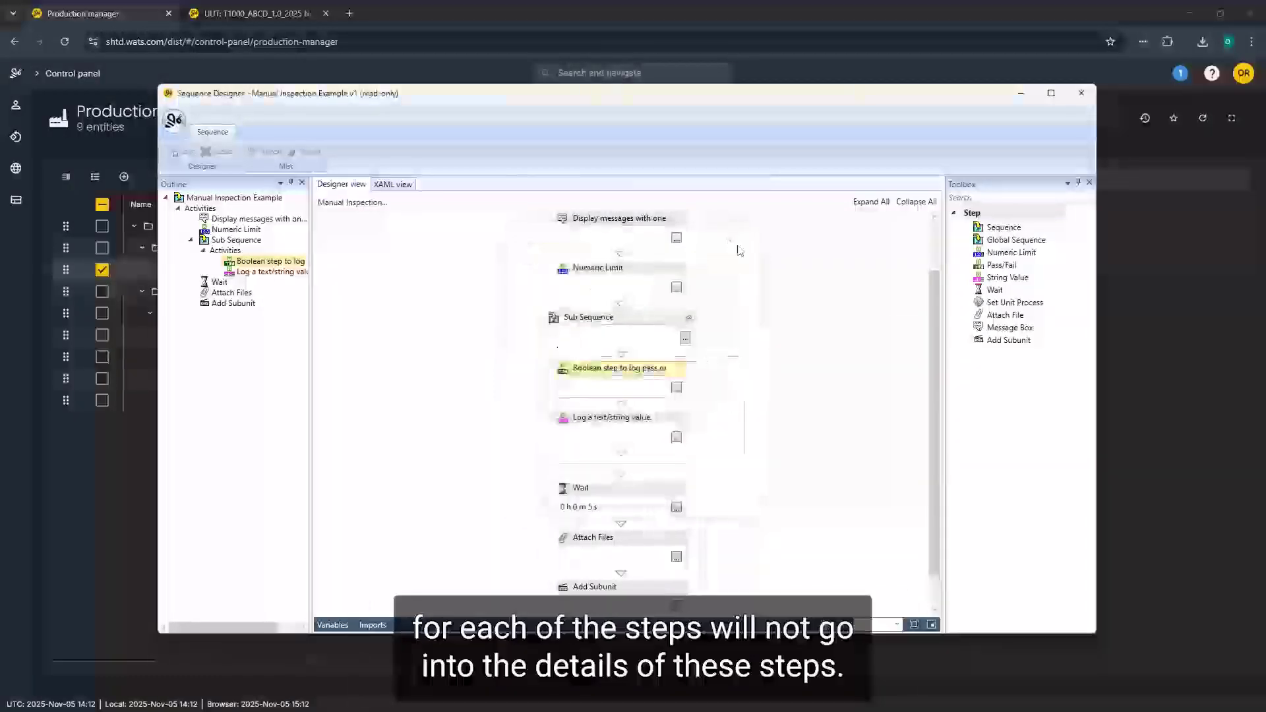
{"action": "scroll", "coordinate": [754, 320], "scroll_direction": "up", "scroll_amount": 2}
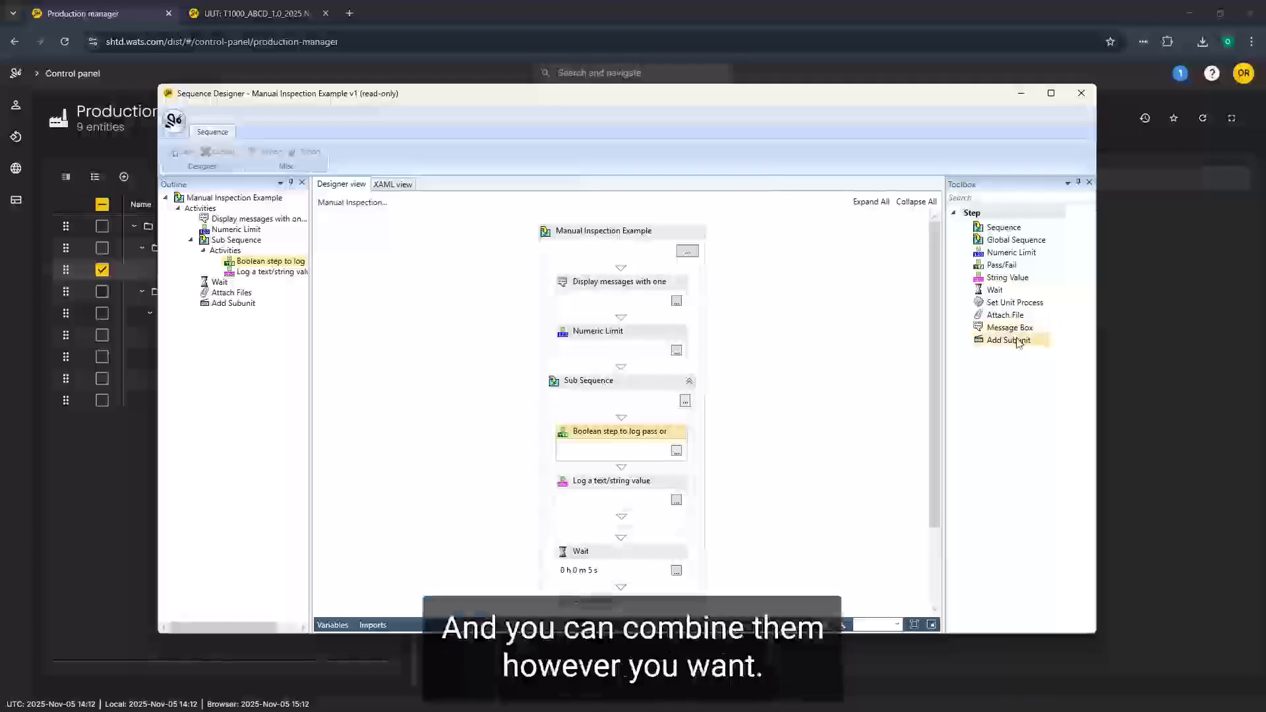
{"action": "scroll", "coordinate": [793, 319], "scroll_direction": "down", "scroll_amount": 2}
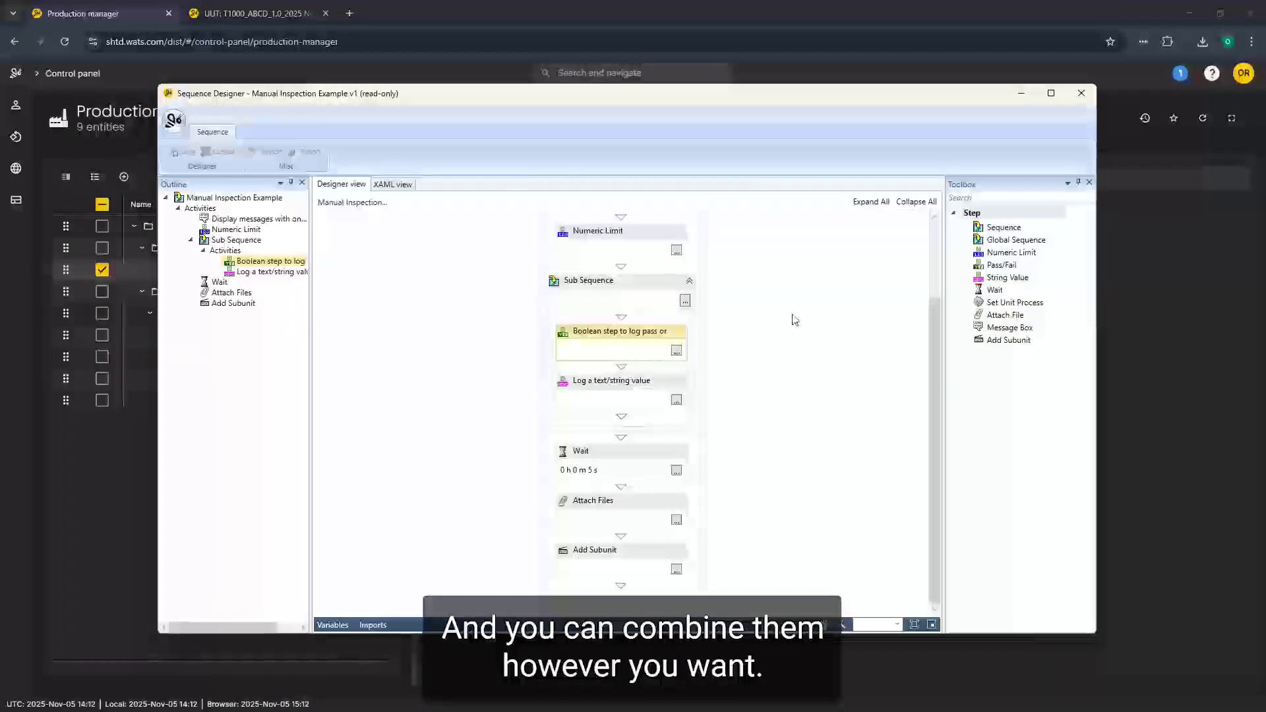
{"action": "scroll", "coordinate": [793, 321], "scroll_direction": "up", "scroll_amount": 2}
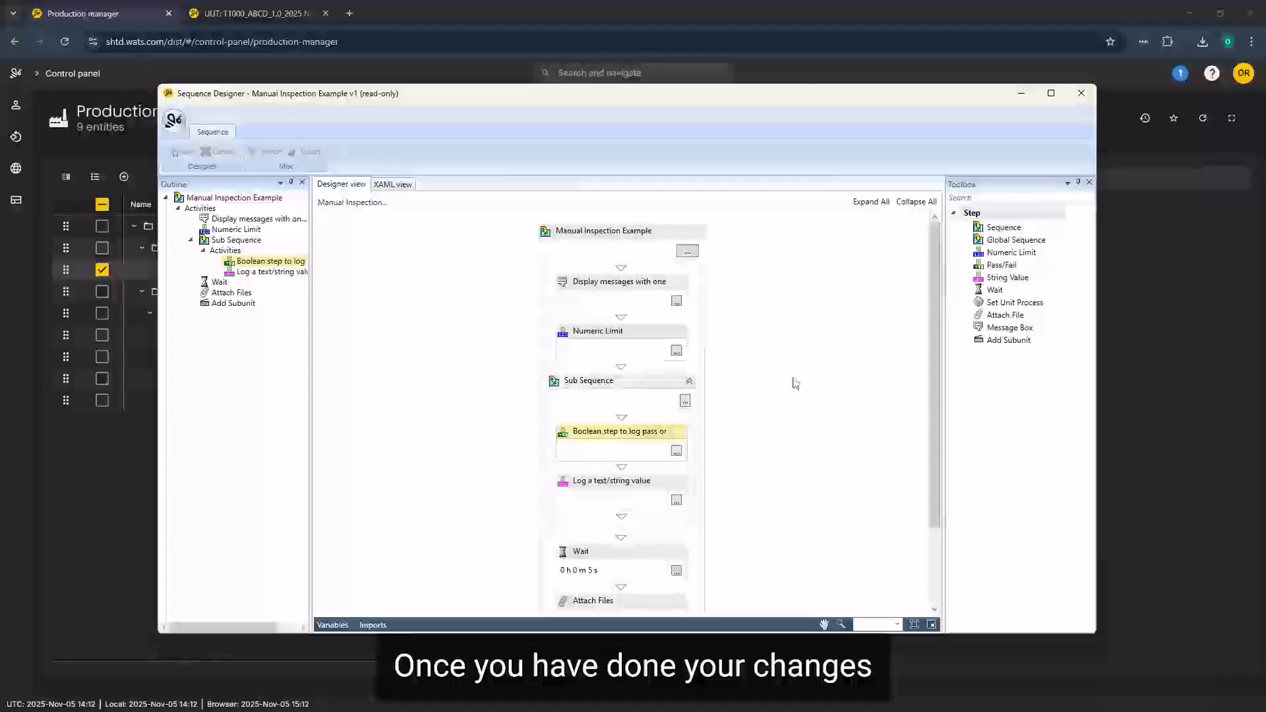
{"action": "left_click", "coordinate": [1069, 98]}
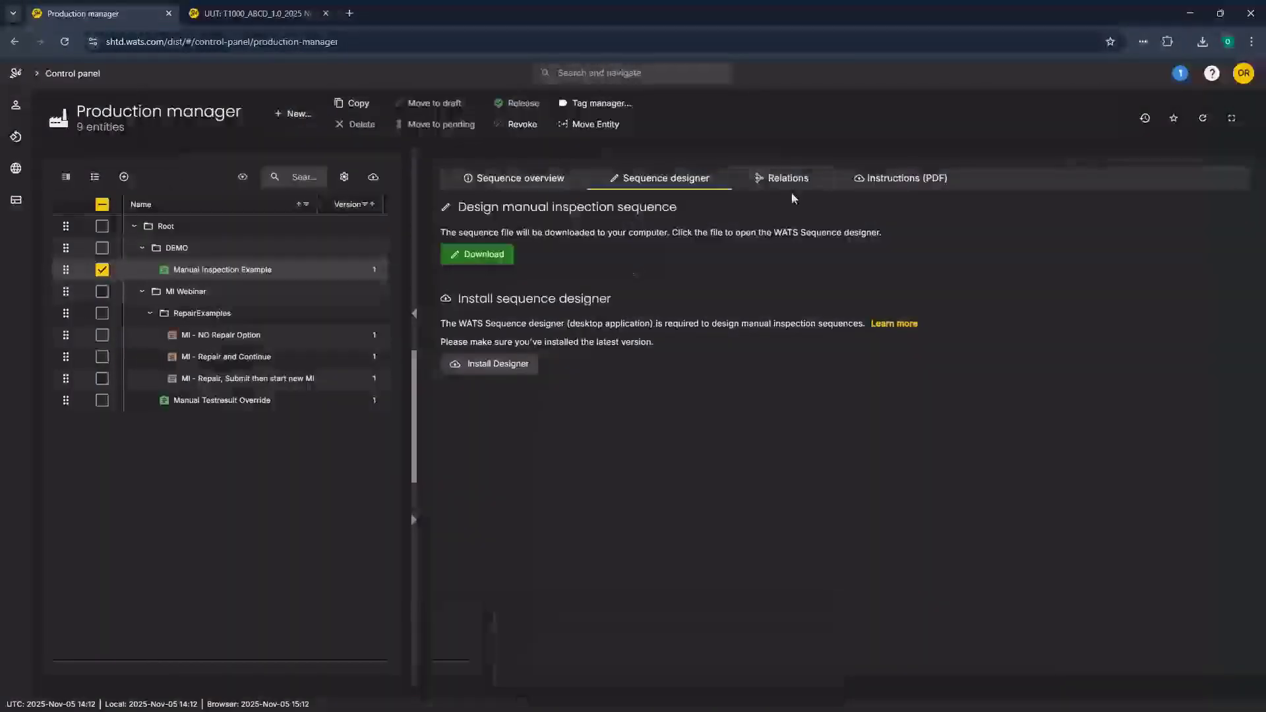
View the inspection's PDF instructions and examine the test operations selectable for its part number relation
{"action": "left_click", "coordinate": [895, 184]}
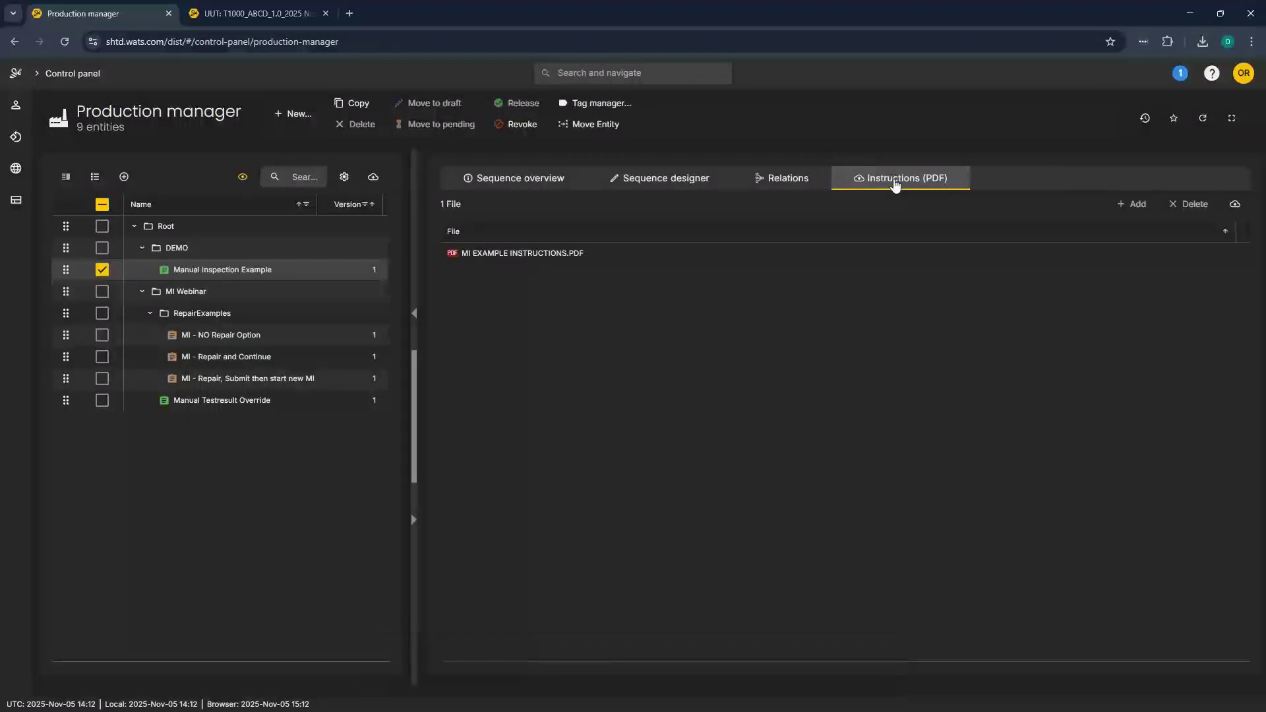
{"action": "left_click", "coordinate": [785, 183]}
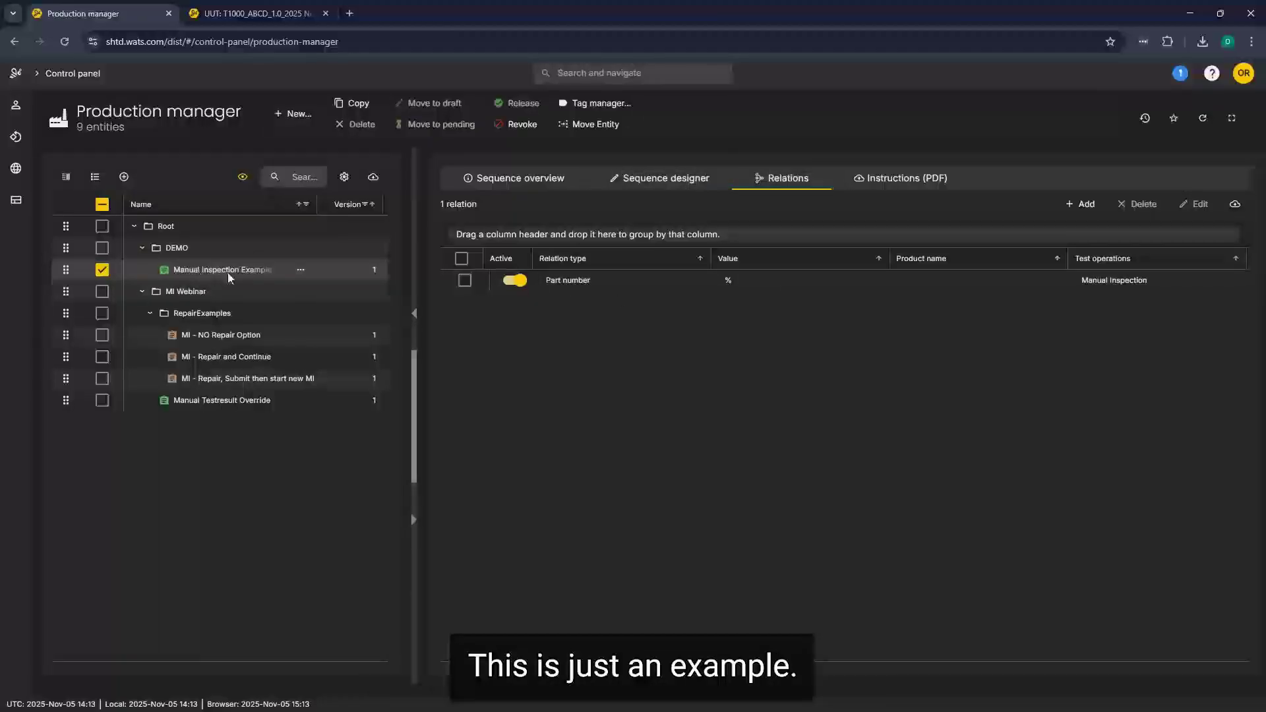
{"action": "left_click", "coordinate": [730, 281]}
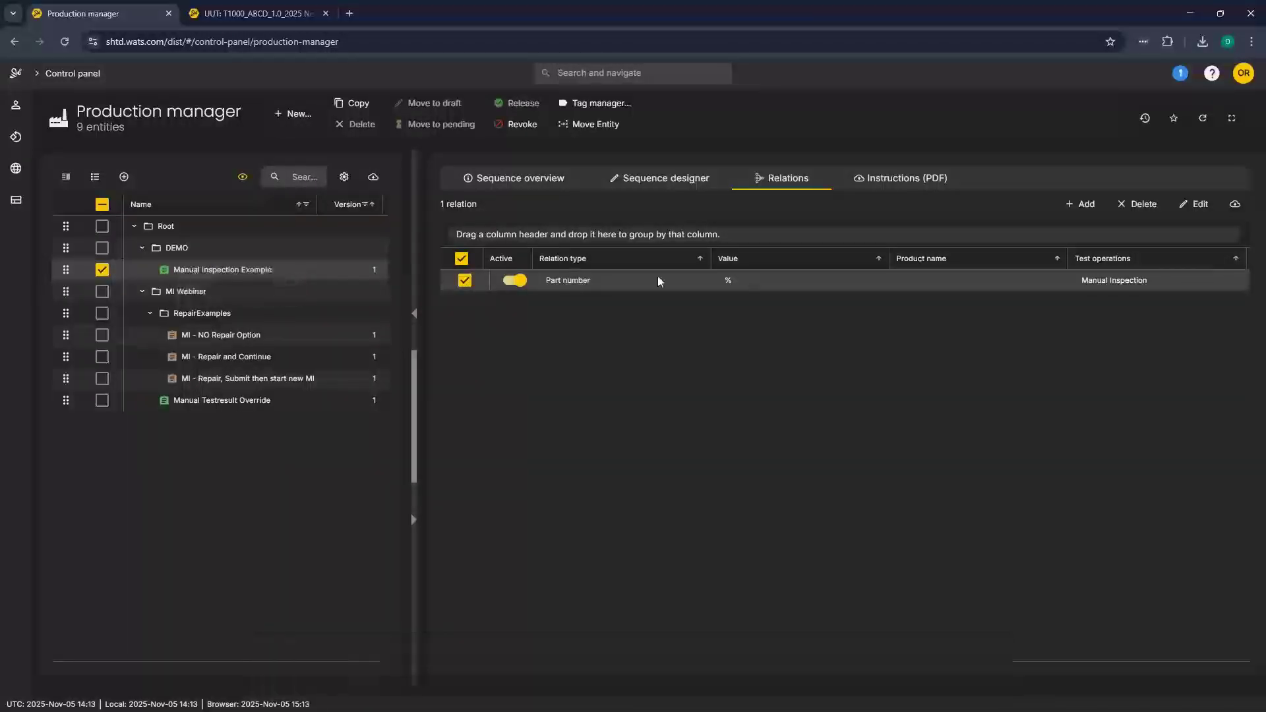
{"action": "double_click", "coordinate": [1164, 283]}
{"action": "left_click", "coordinate": [1240, 282]}
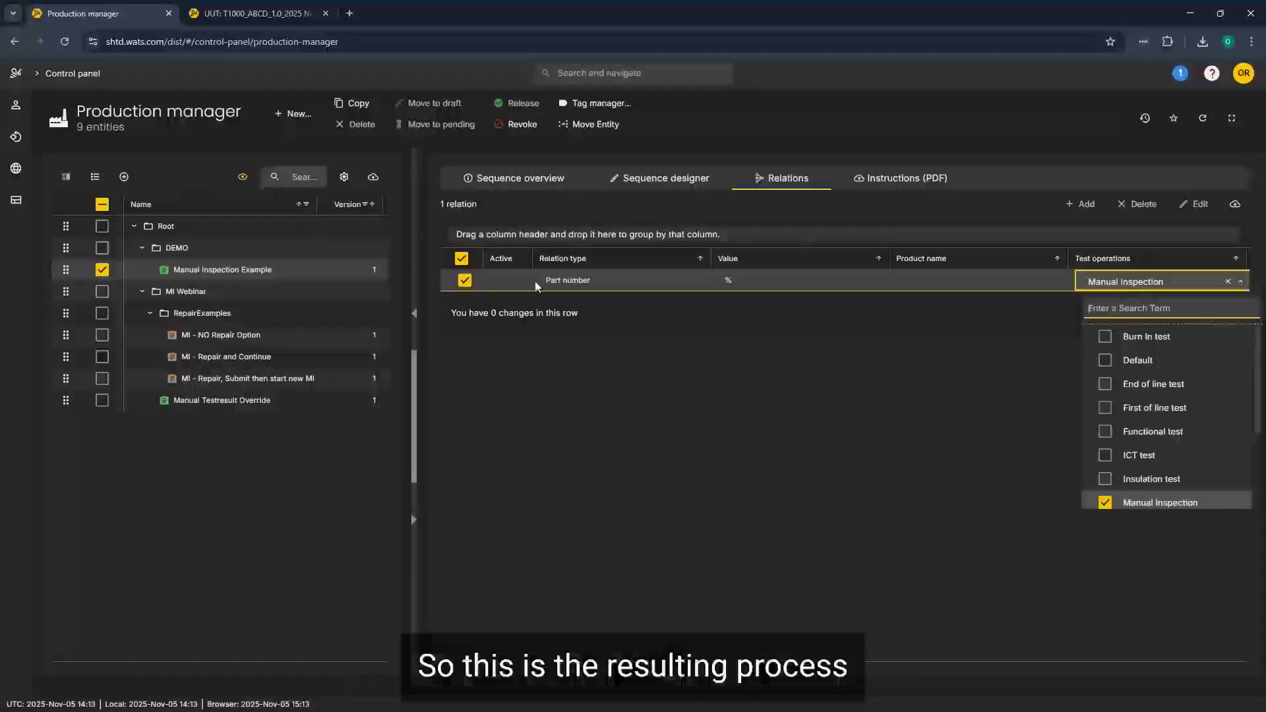
{"action": "scroll", "coordinate": [1196, 428], "scroll_direction": "down", "scroll_amount": 3}
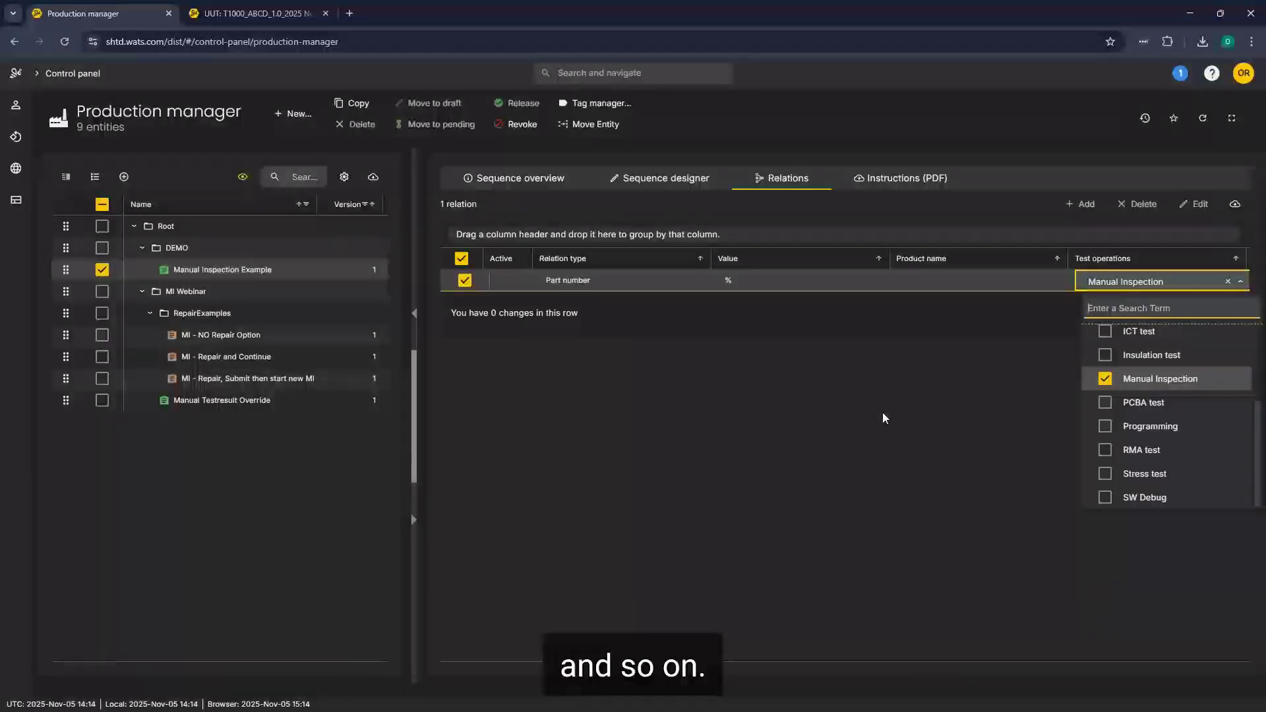
{"action": "left_click", "coordinate": [1034, 319]}
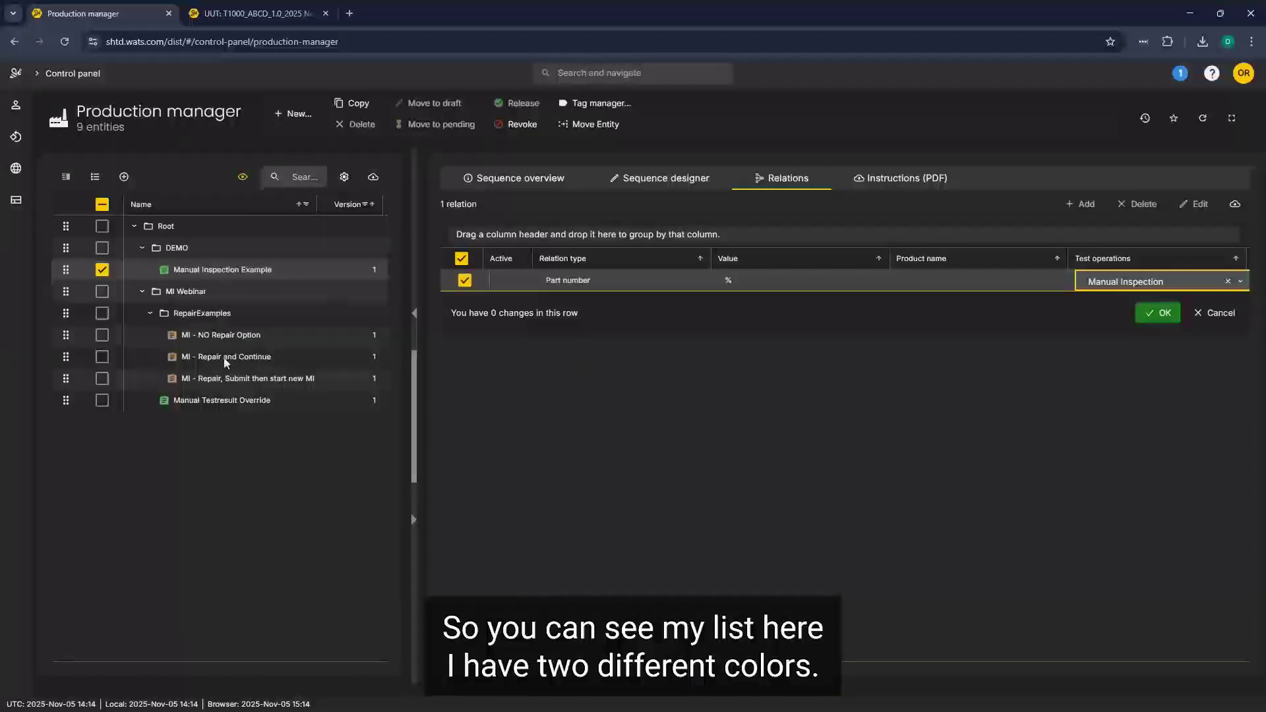
Compare the pending inspections in the RepairExamples folder with the released Manual Inspection Example and Manual Testresult Override
{"action": "left_click", "coordinate": [196, 342]}
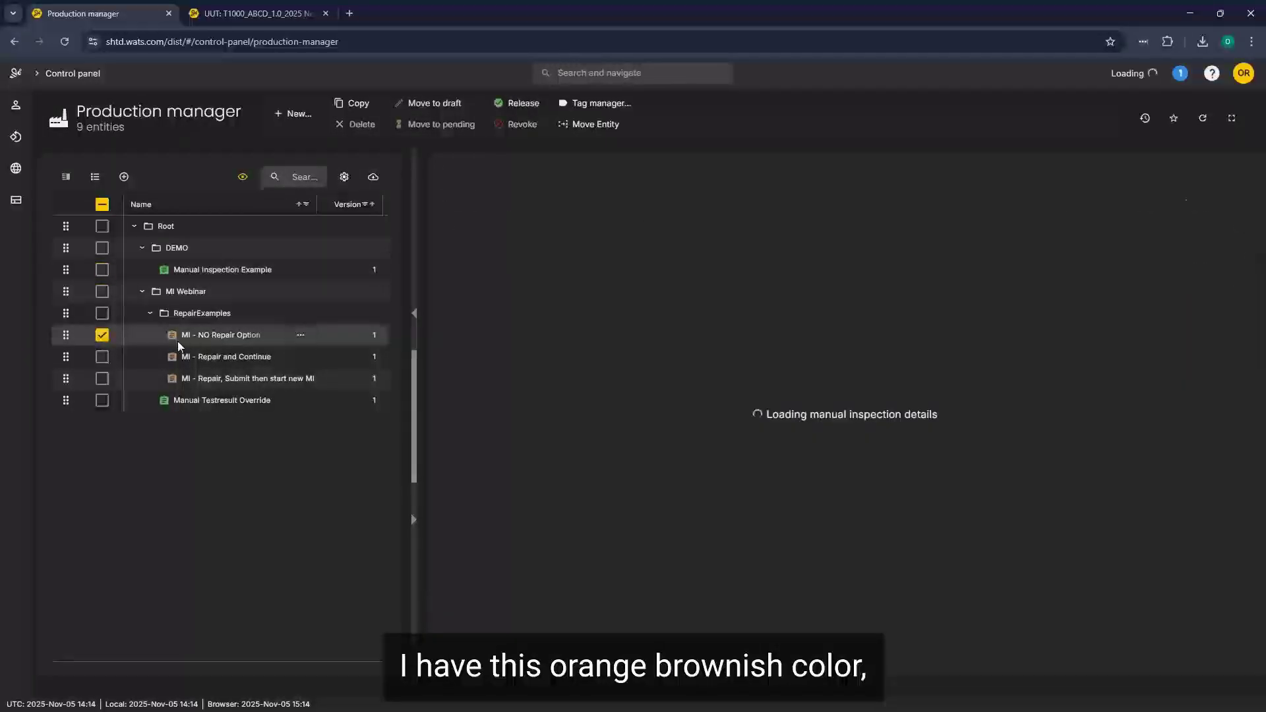
{"action": "left_click", "coordinate": [199, 402]}
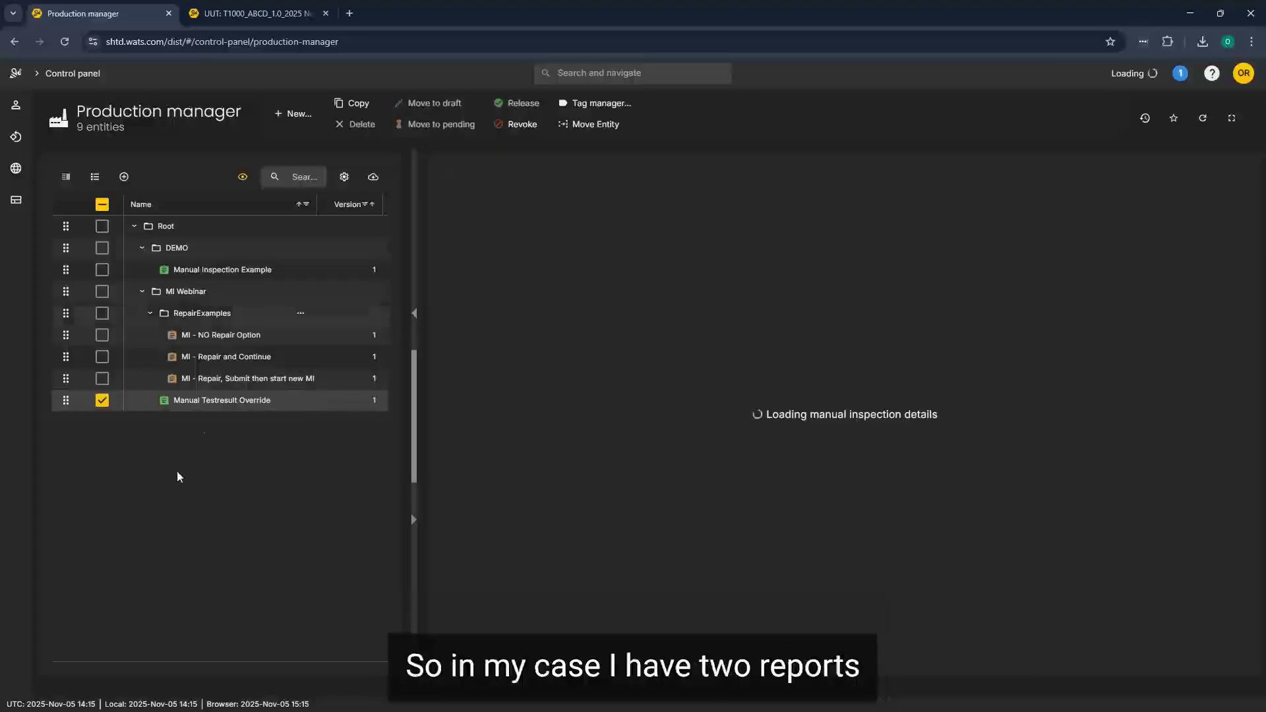
{"action": "left_click", "coordinate": [195, 269]}
{"action": "left_click", "coordinate": [222, 400]}
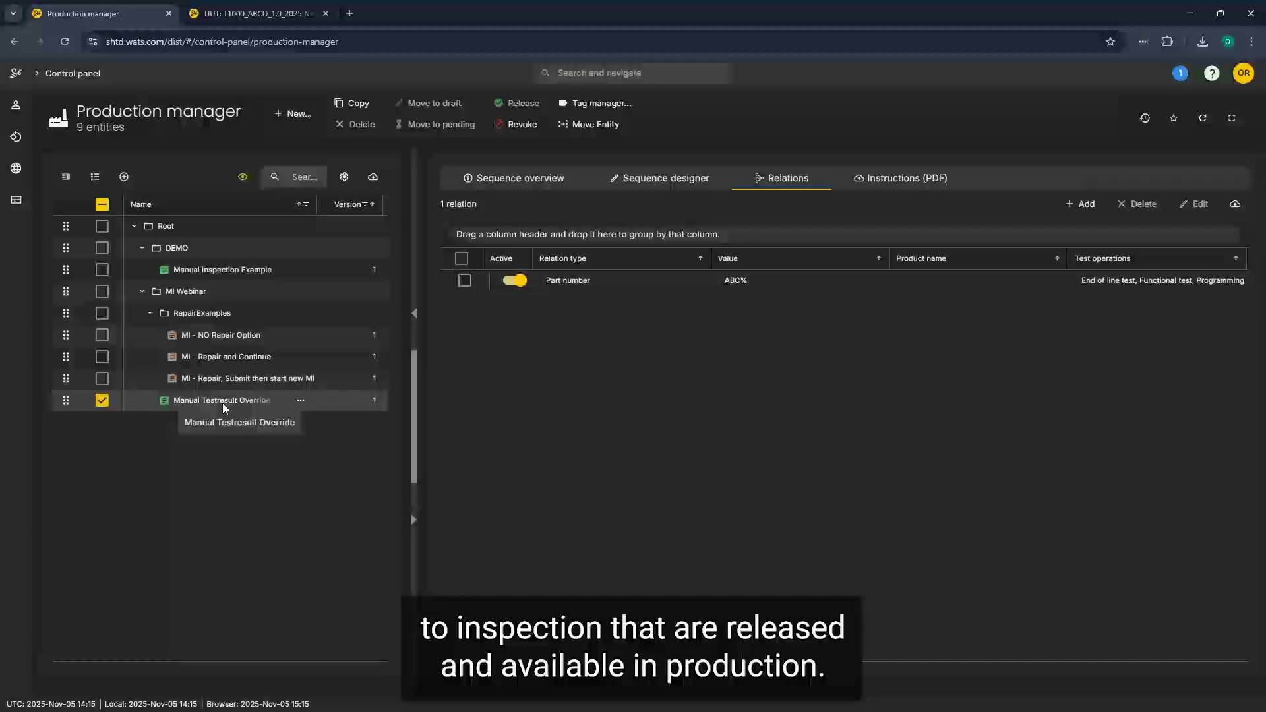
{"action": "left_click", "coordinate": [219, 378]}
{"action": "left_click", "coordinate": [212, 360]}
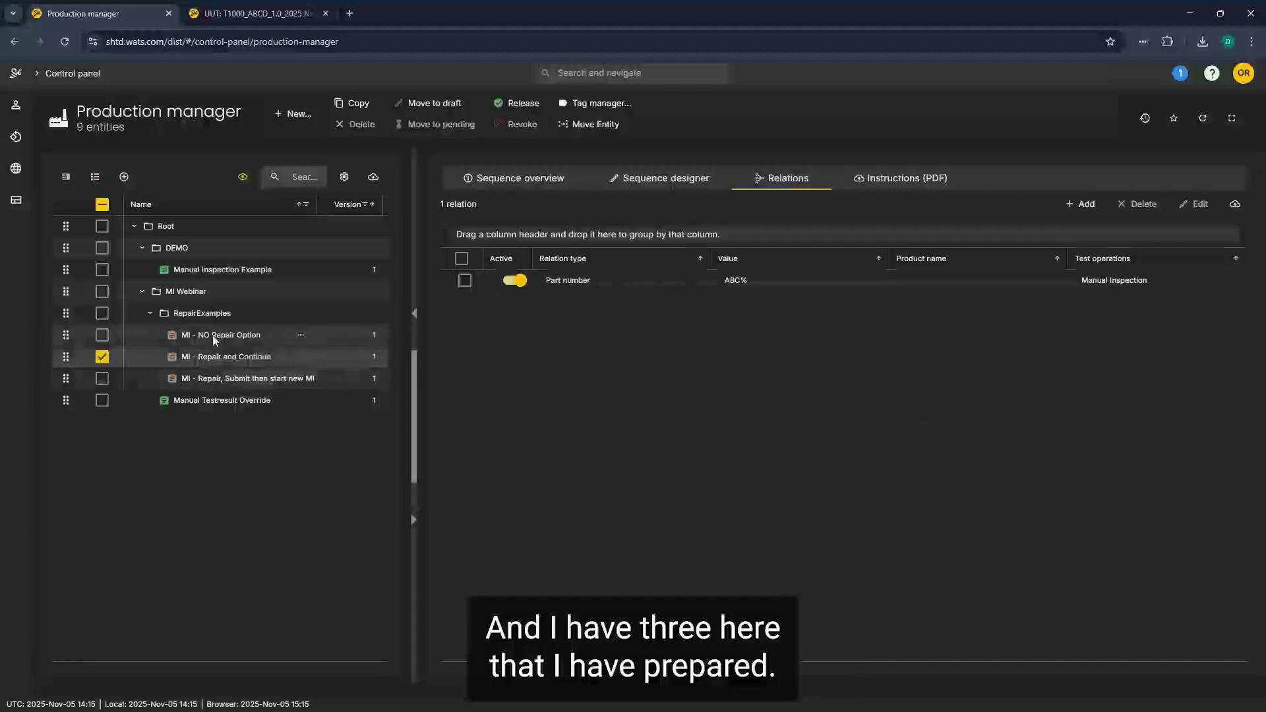
{"action": "left_click", "coordinate": [214, 338]}
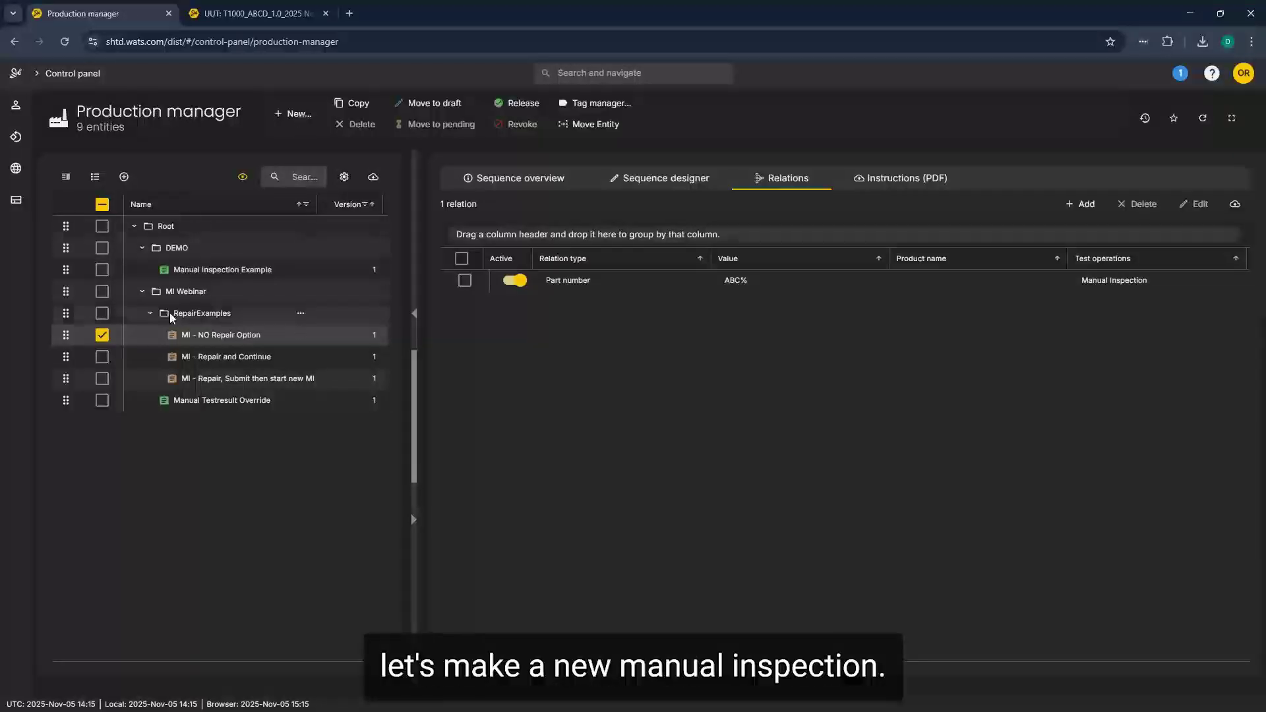
Collapse the RepairExamples folder and create a new manual inspection sequence in the MI Webinar folder
{"action": "left_click", "coordinate": [149, 319]}
{"action": "left_click", "coordinate": [149, 314]}
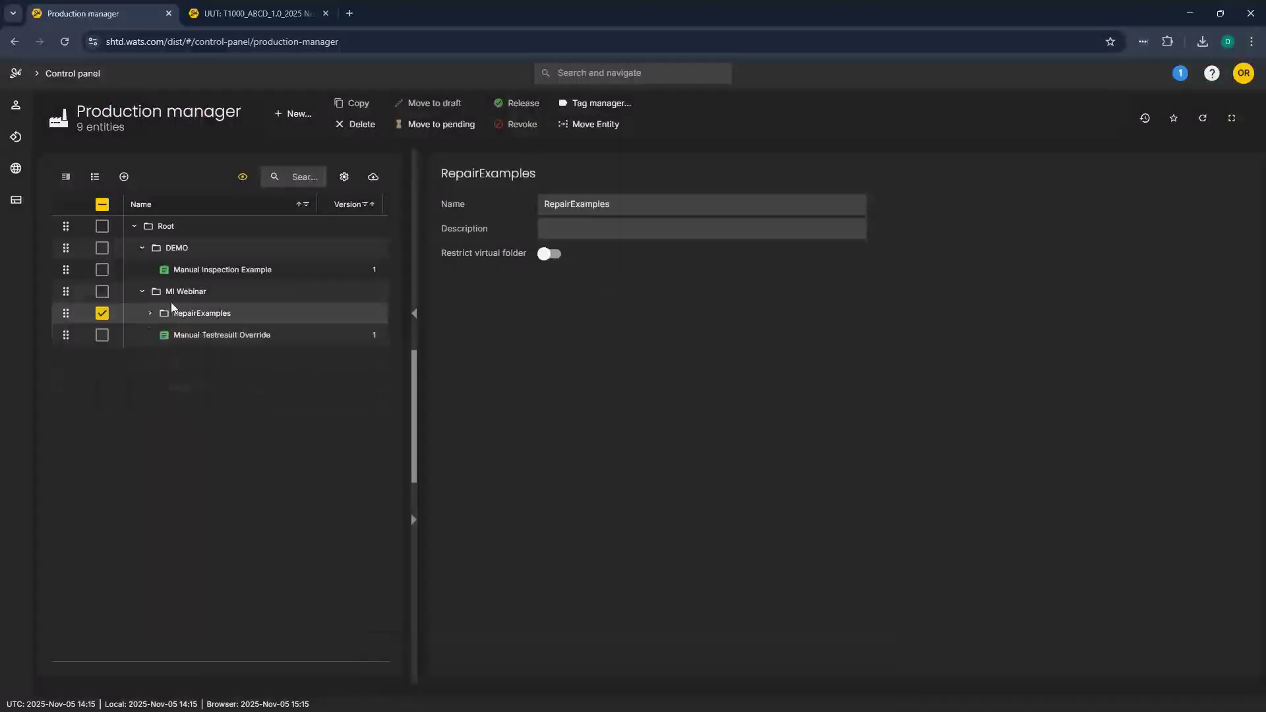
{"action": "left_click", "coordinate": [239, 289]}
{"action": "left_click", "coordinate": [290, 114]}
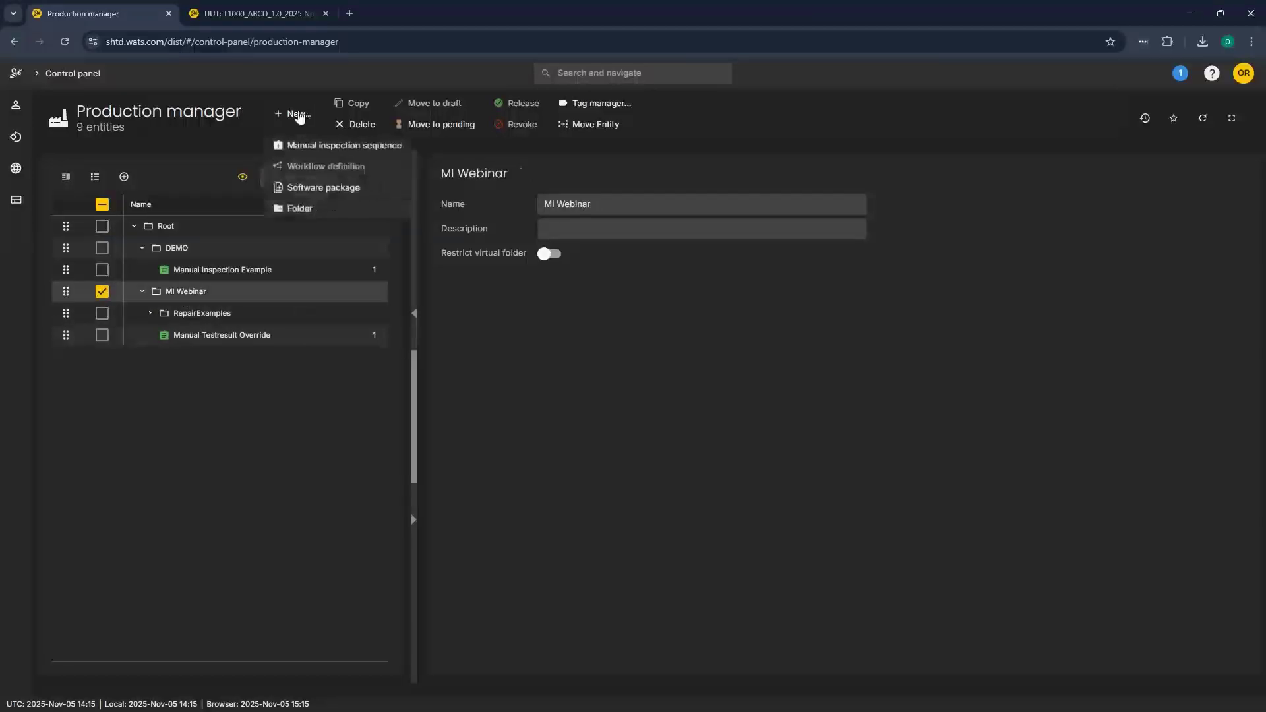
{"action": "left_click", "coordinate": [370, 146]}
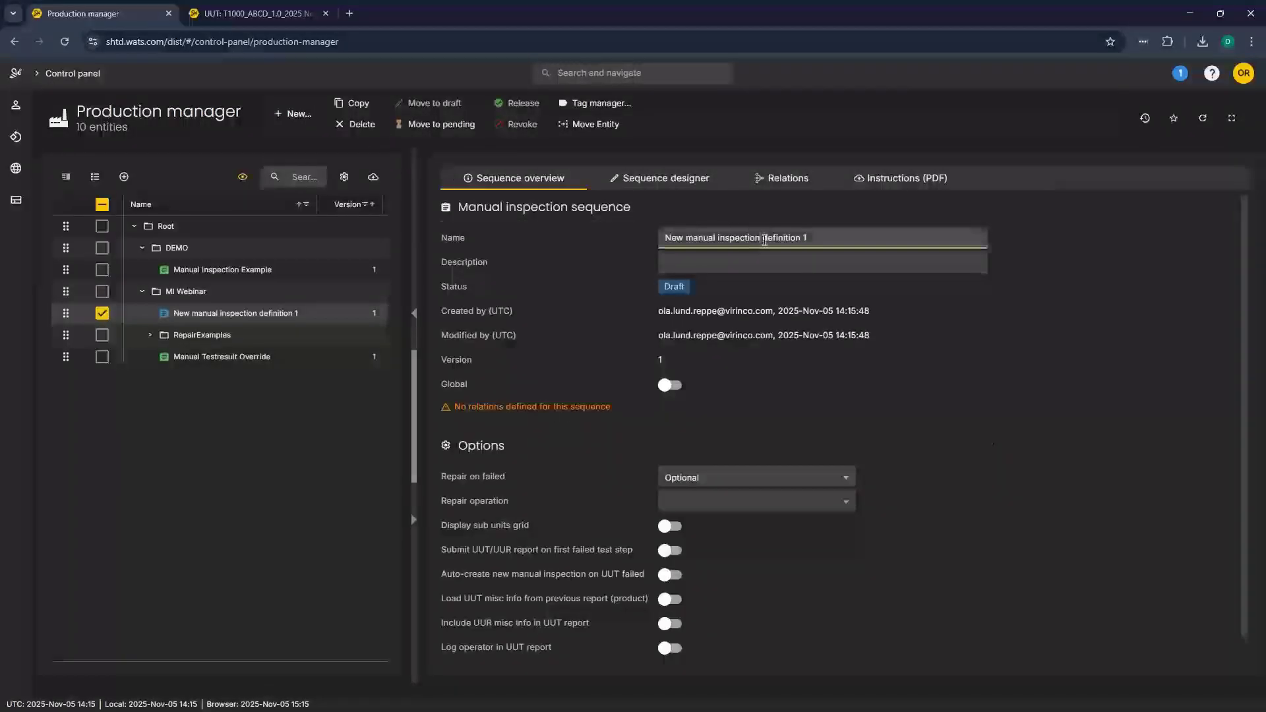
Name the new manual inspection sequence Webinar Demo, leaving its description empty and its options at their defaults
{"action": "triple_click", "coordinate": [762, 240]}
{"action": "type", "text": "Webi"}
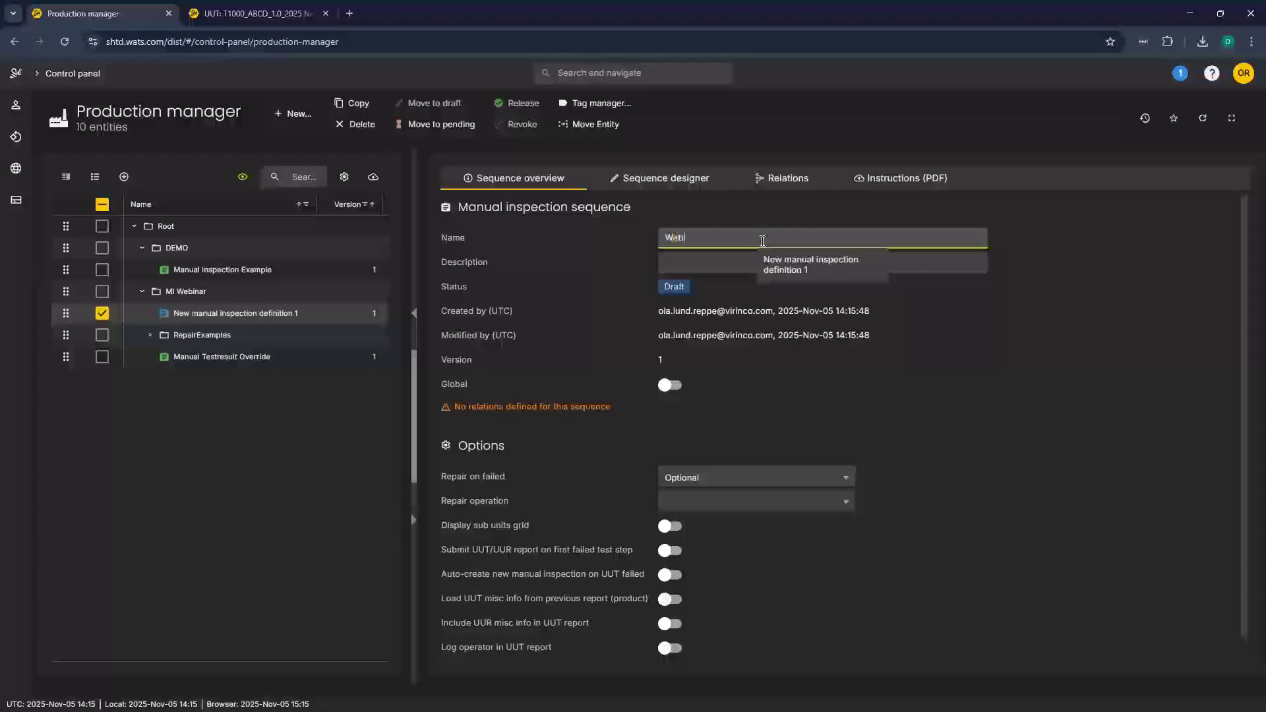
{"action": "type", "text": "nar Demo"}
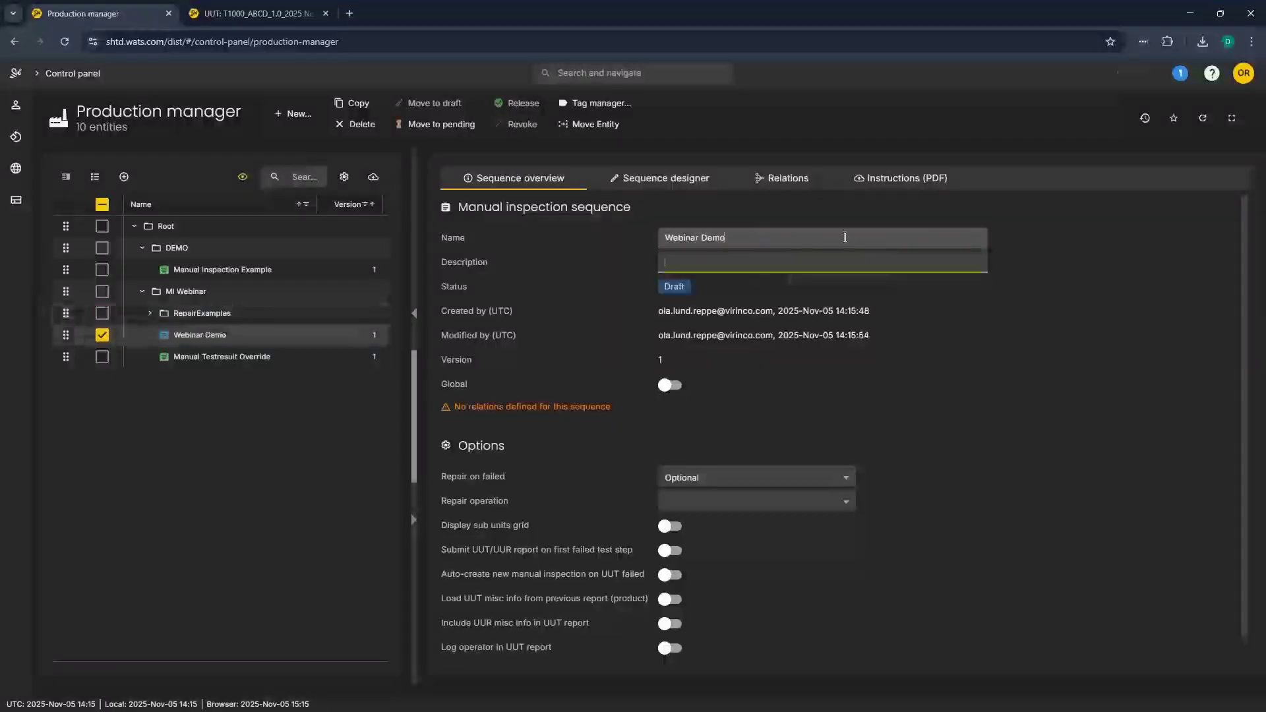
{"action": "key", "text": "Tab"}
{"action": "scroll", "coordinate": [784, 460], "scroll_direction": "down", "scroll_amount": 1}
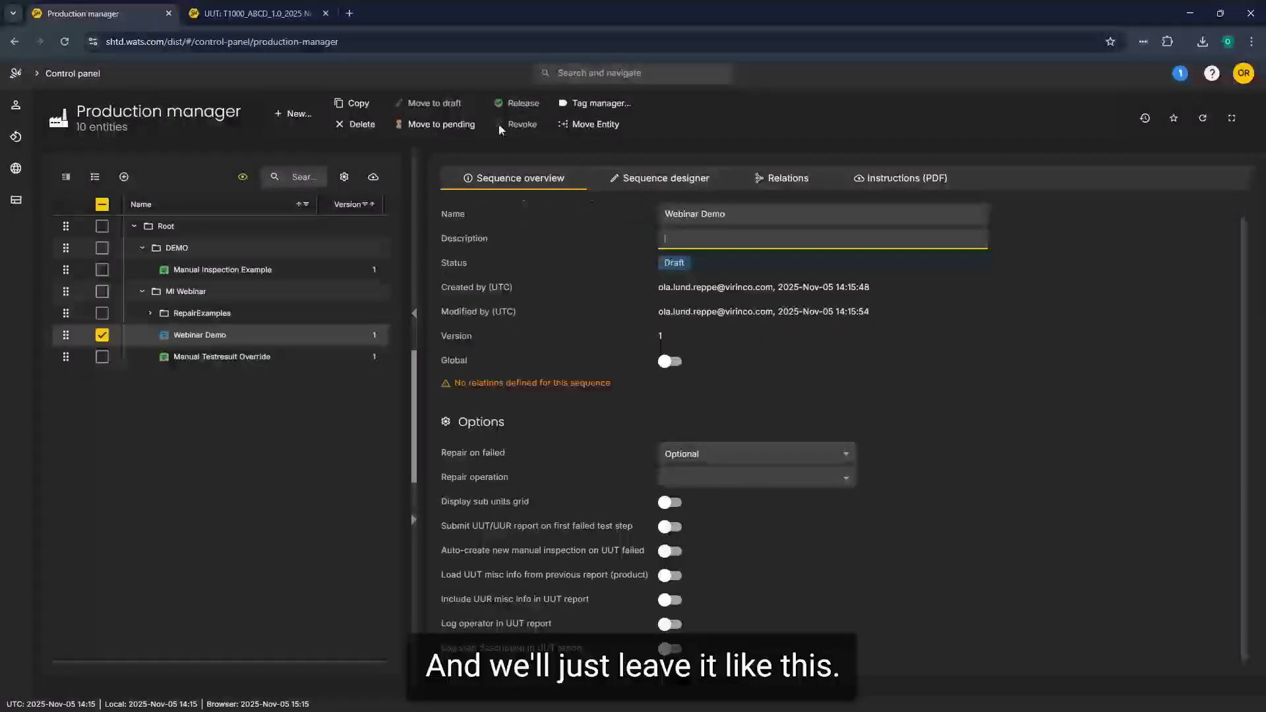
{"action": "left_click", "coordinate": [189, 338]}
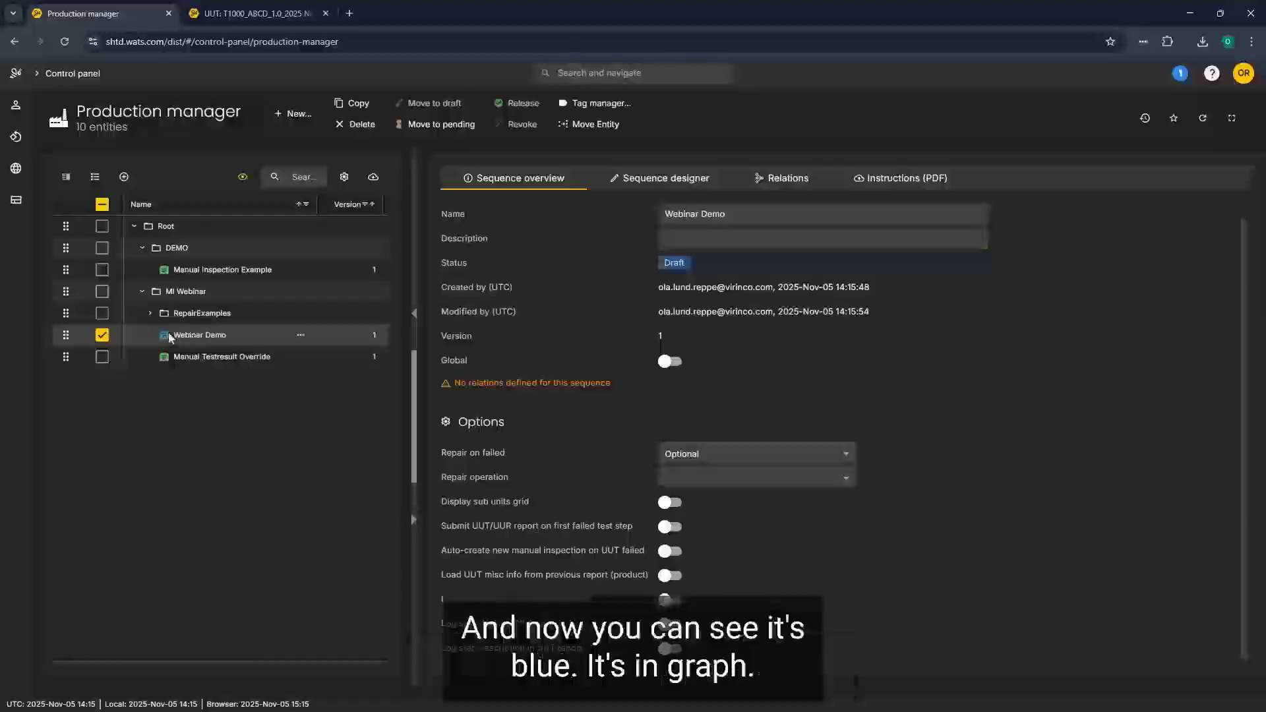
{"action": "mouse_move", "coordinate": [165, 339]}
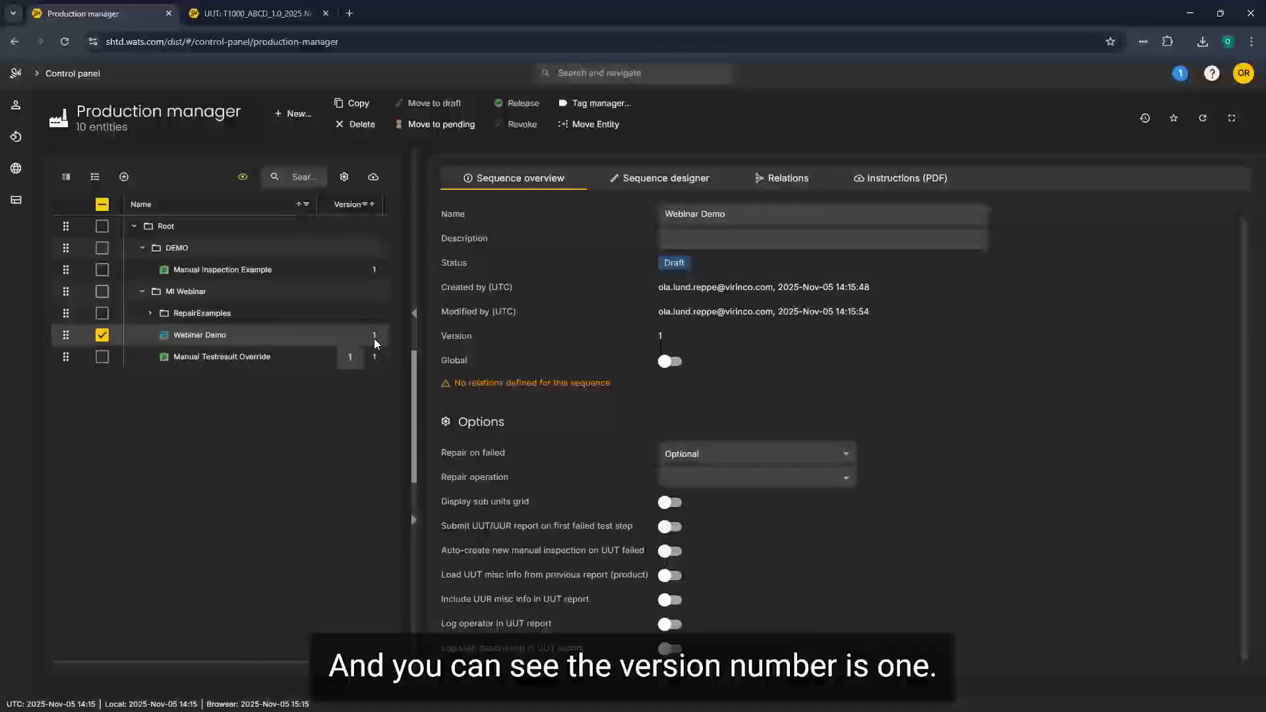
Move the Webinar Demo sequence to pending and return it to draft
{"action": "left_click", "coordinate": [454, 124]}
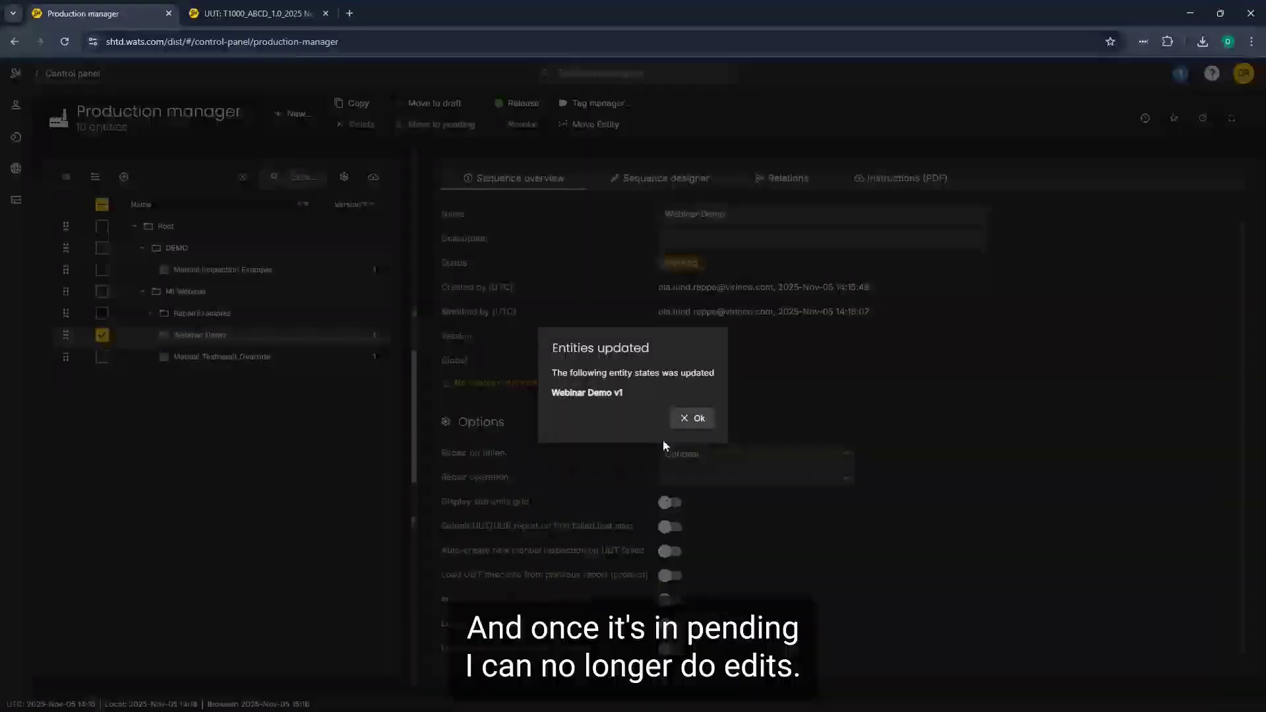
{"action": "left_click", "coordinate": [693, 417]}
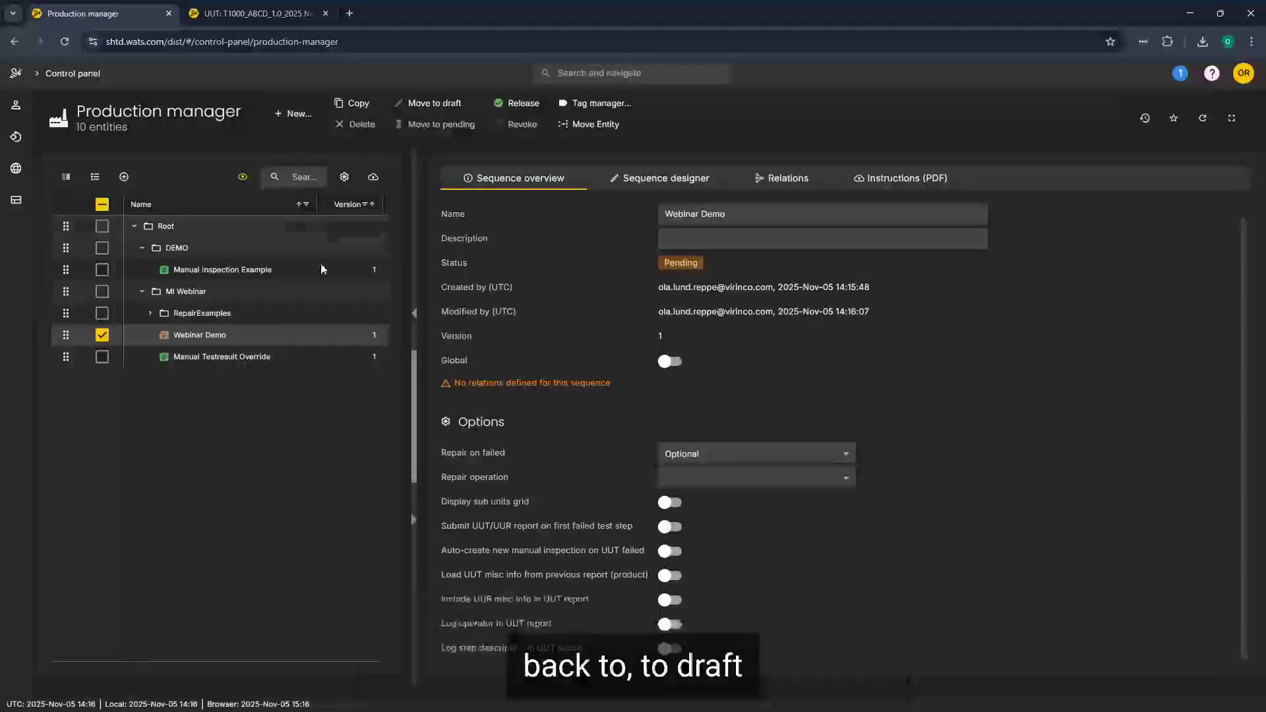
{"action": "left_click", "coordinate": [302, 336]}
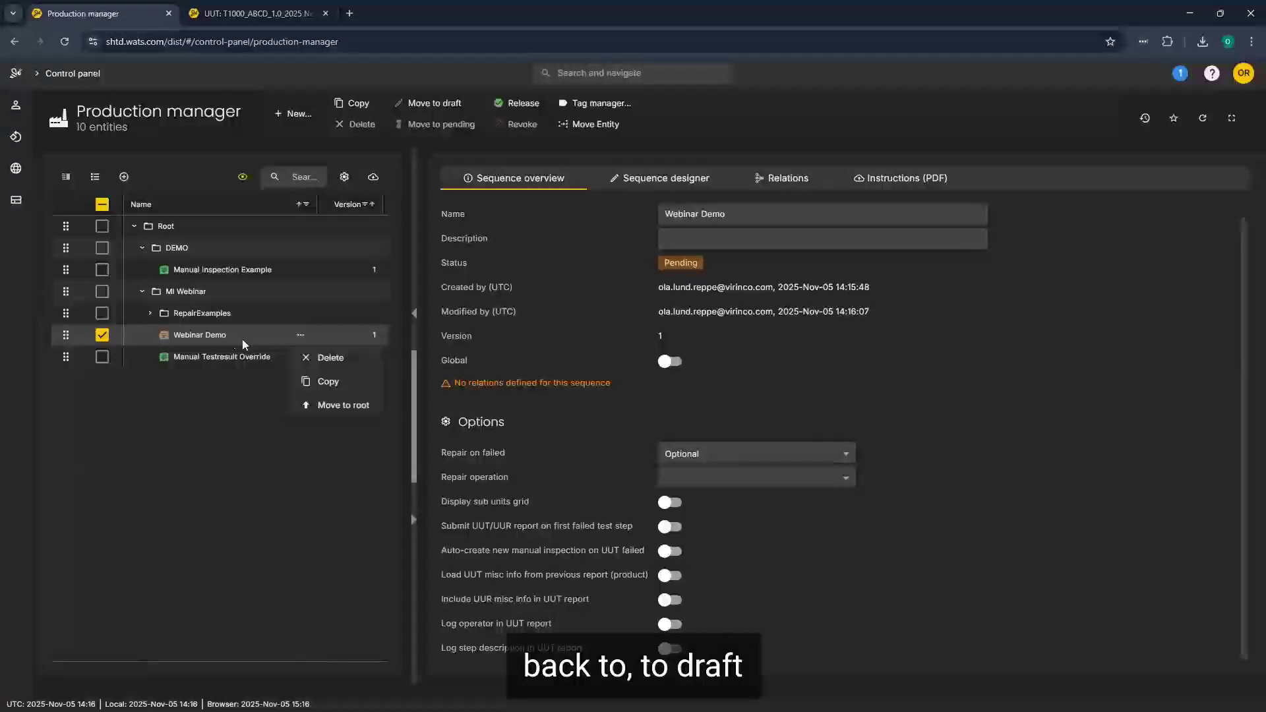
{"action": "right_click", "coordinate": [243, 339]}
{"action": "left_click", "coordinate": [241, 338]}
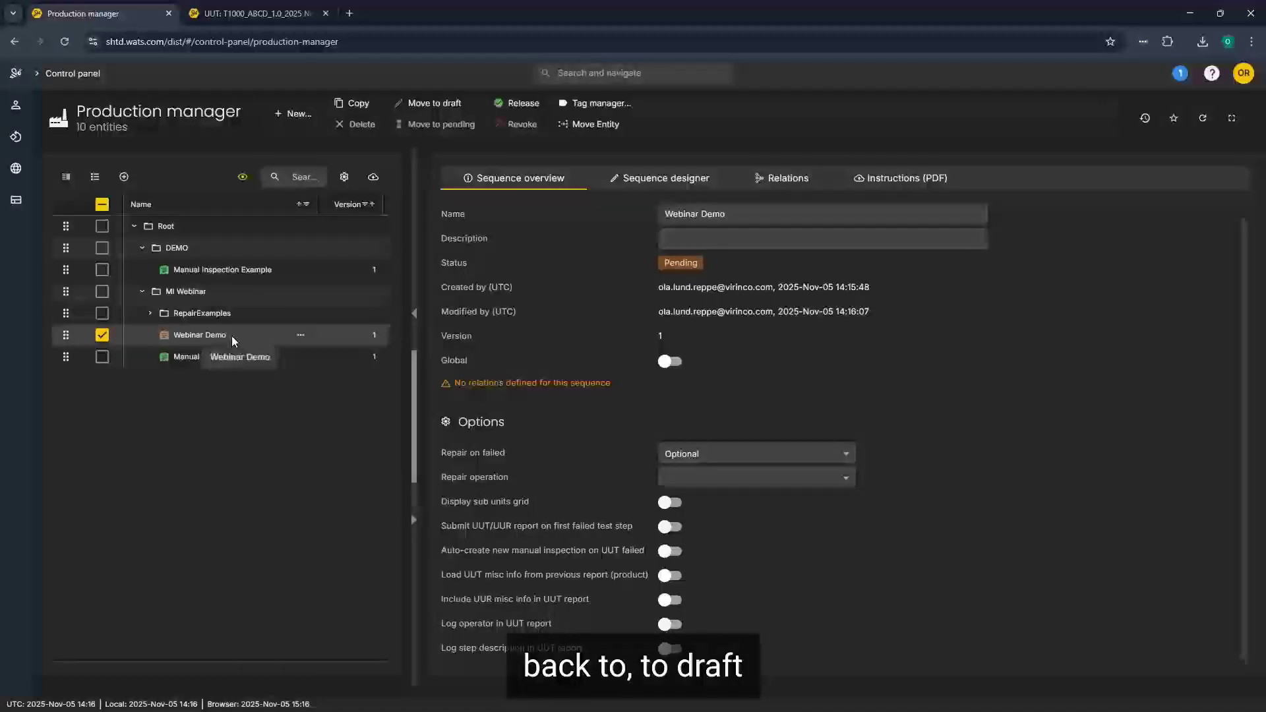
{"action": "left_click", "coordinate": [423, 105]}
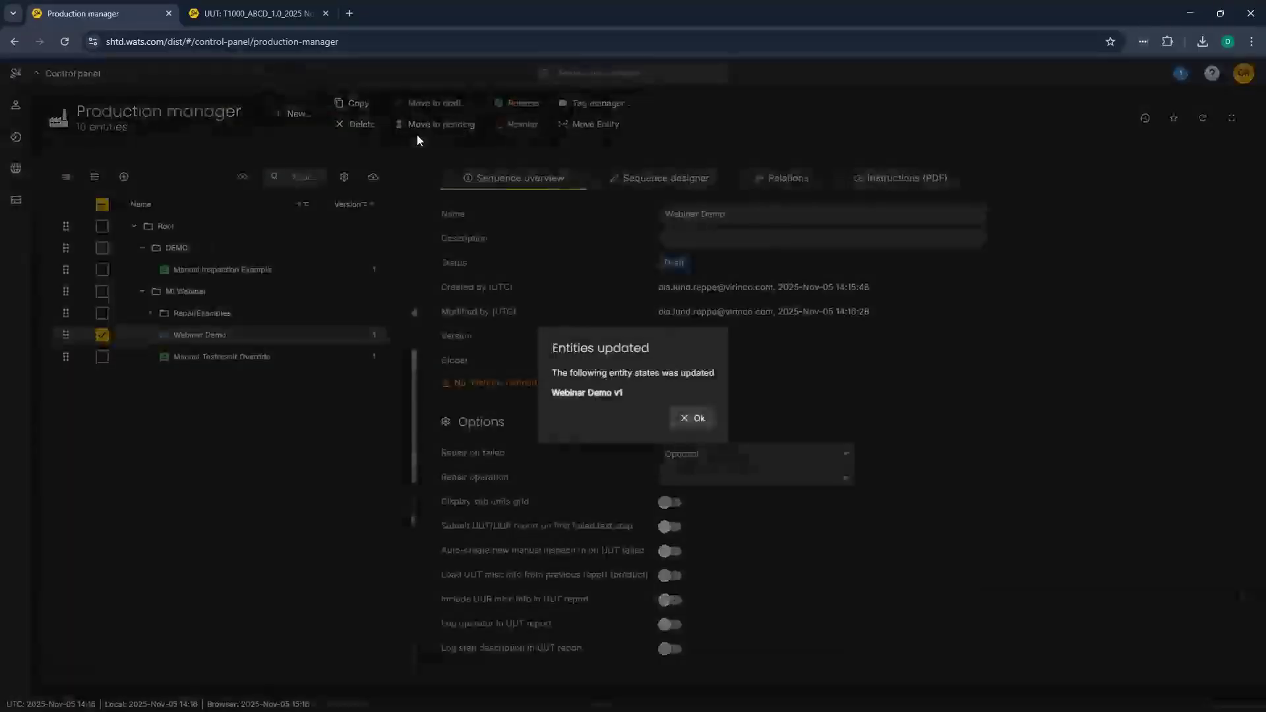
{"action": "left_click", "coordinate": [695, 418]}
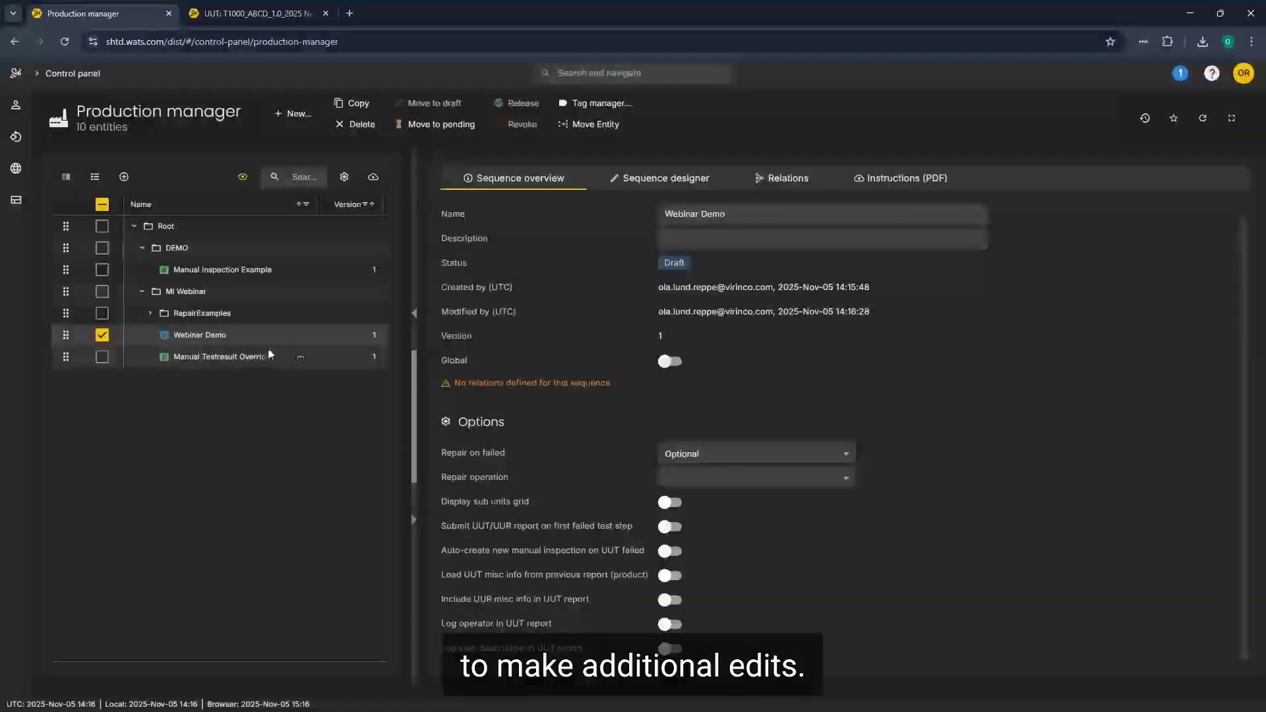
Move the Webinar Demo sequence to pending and release it without any relations
{"action": "left_click", "coordinate": [443, 125]}
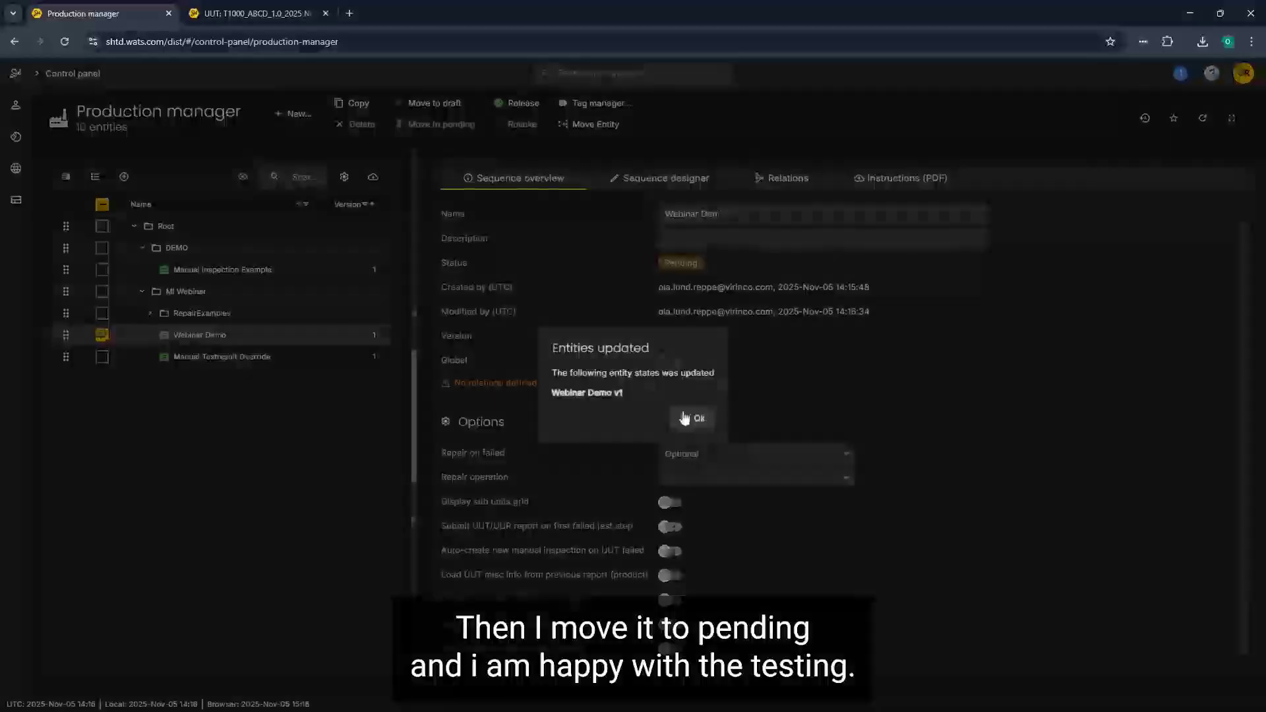
{"action": "left_click", "coordinate": [687, 418]}
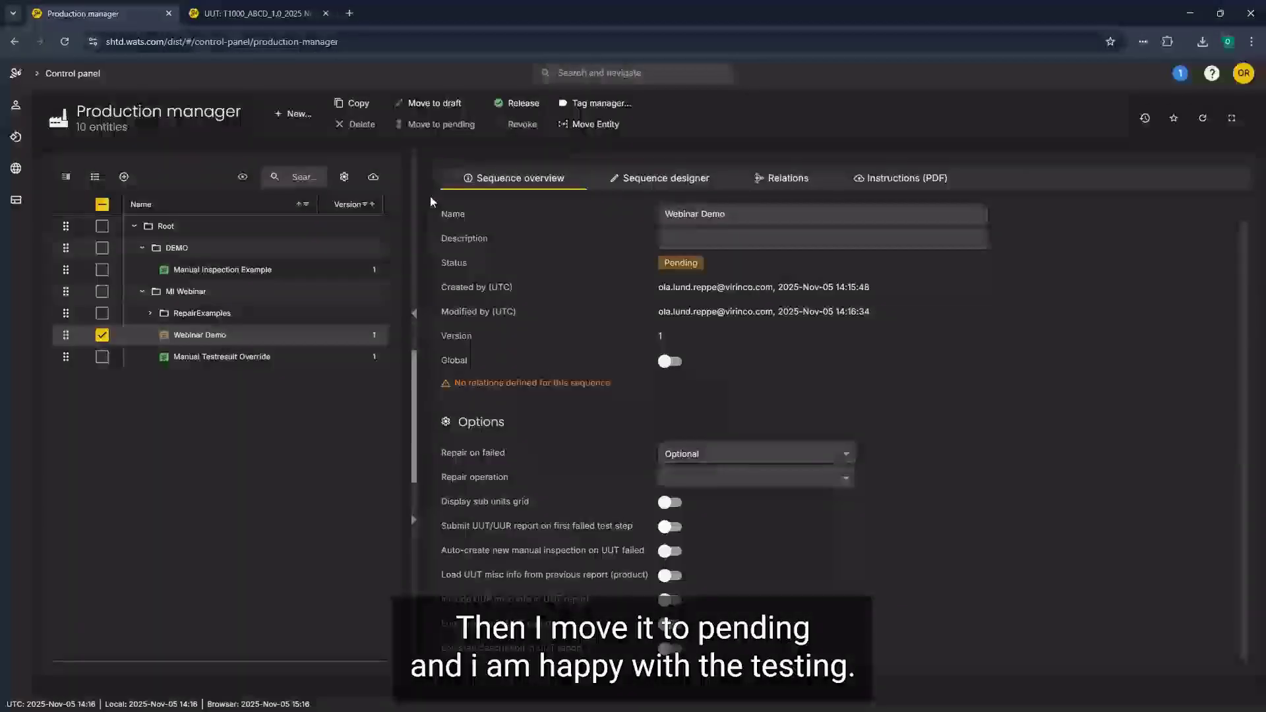
{"action": "left_click", "coordinate": [521, 103]}
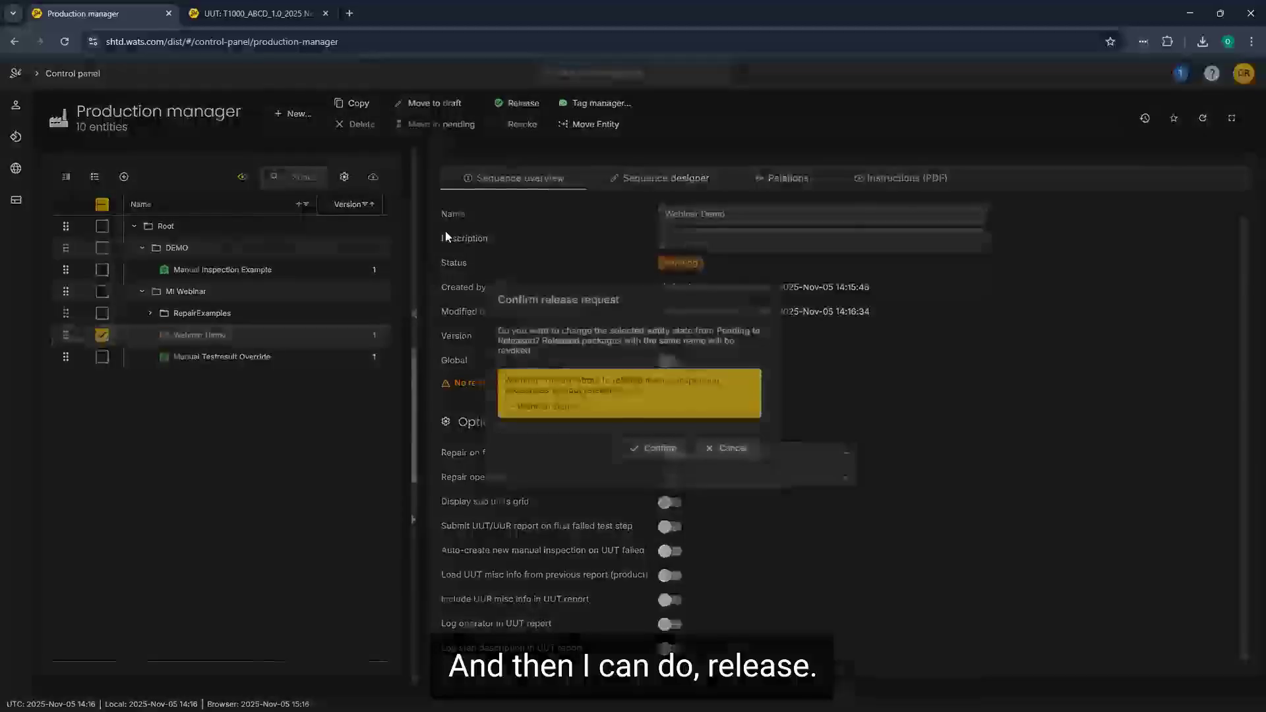
{"action": "left_click", "coordinate": [656, 448]}
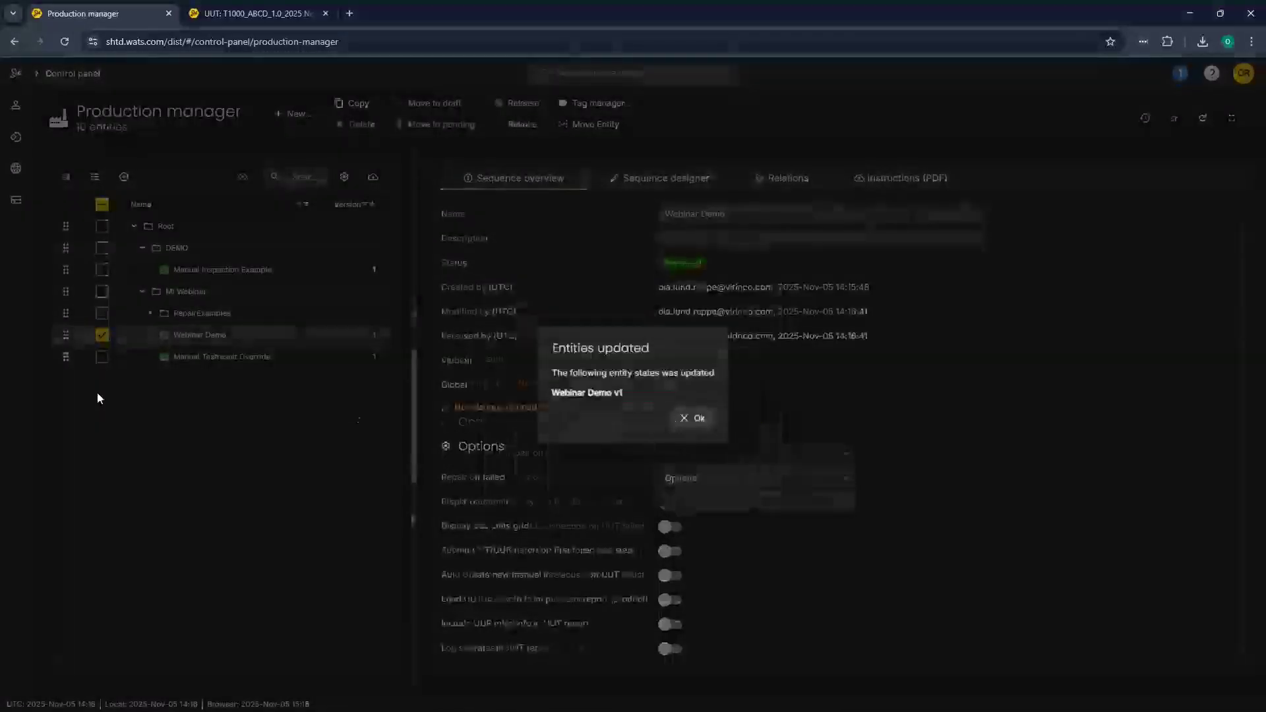
{"action": "left_click", "coordinate": [700, 420]}
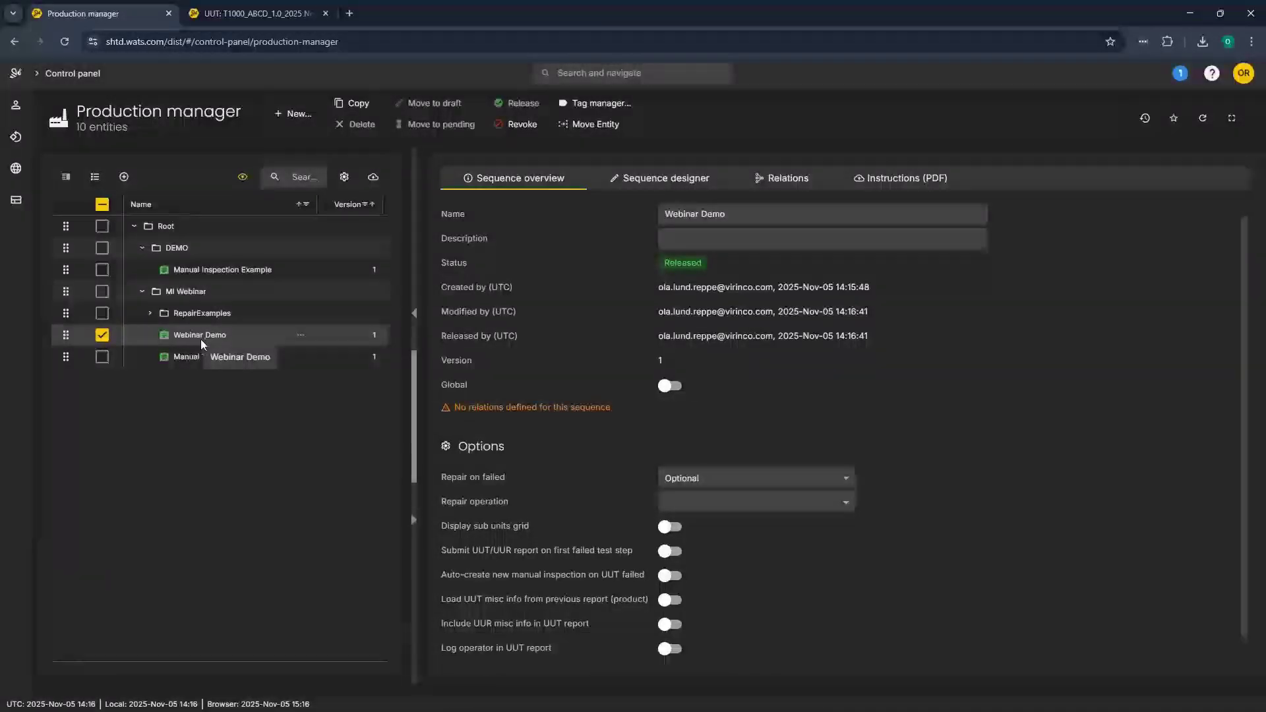
Copy the released Webinar Demo sequence as version 2 and move the copy to pending
{"action": "left_click", "coordinate": [301, 338]}
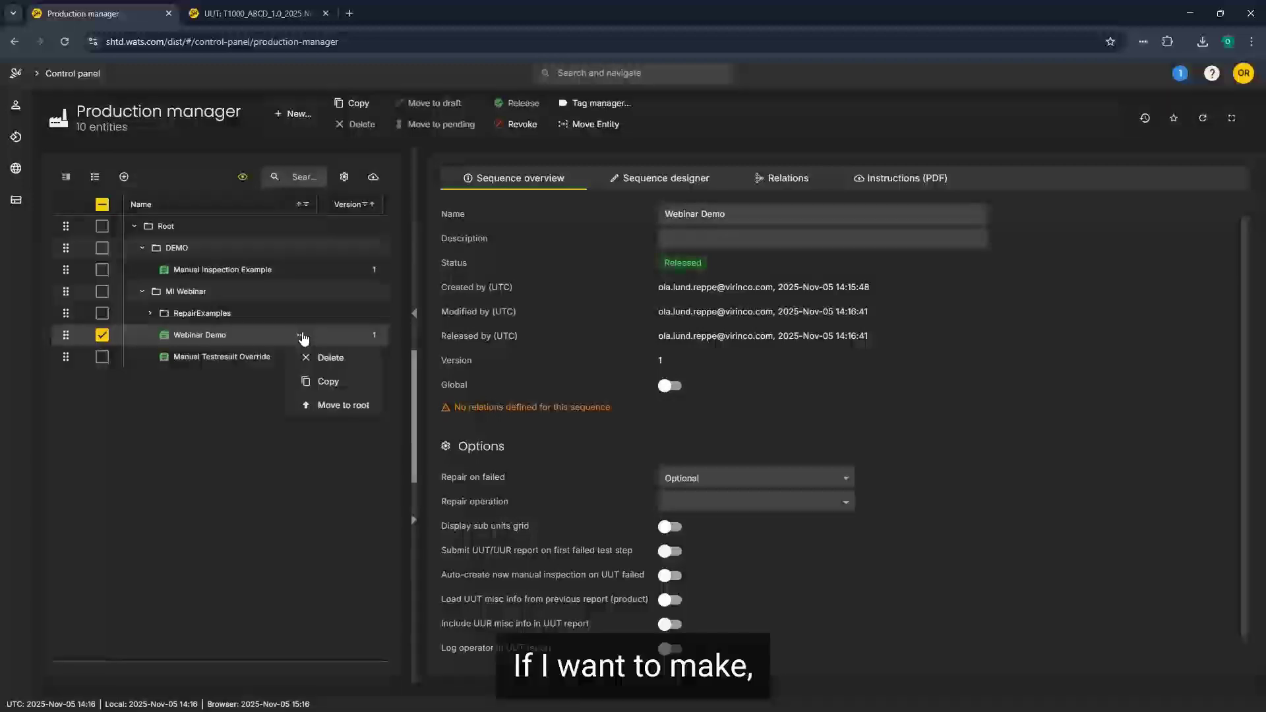
{"action": "left_click", "coordinate": [255, 335]}
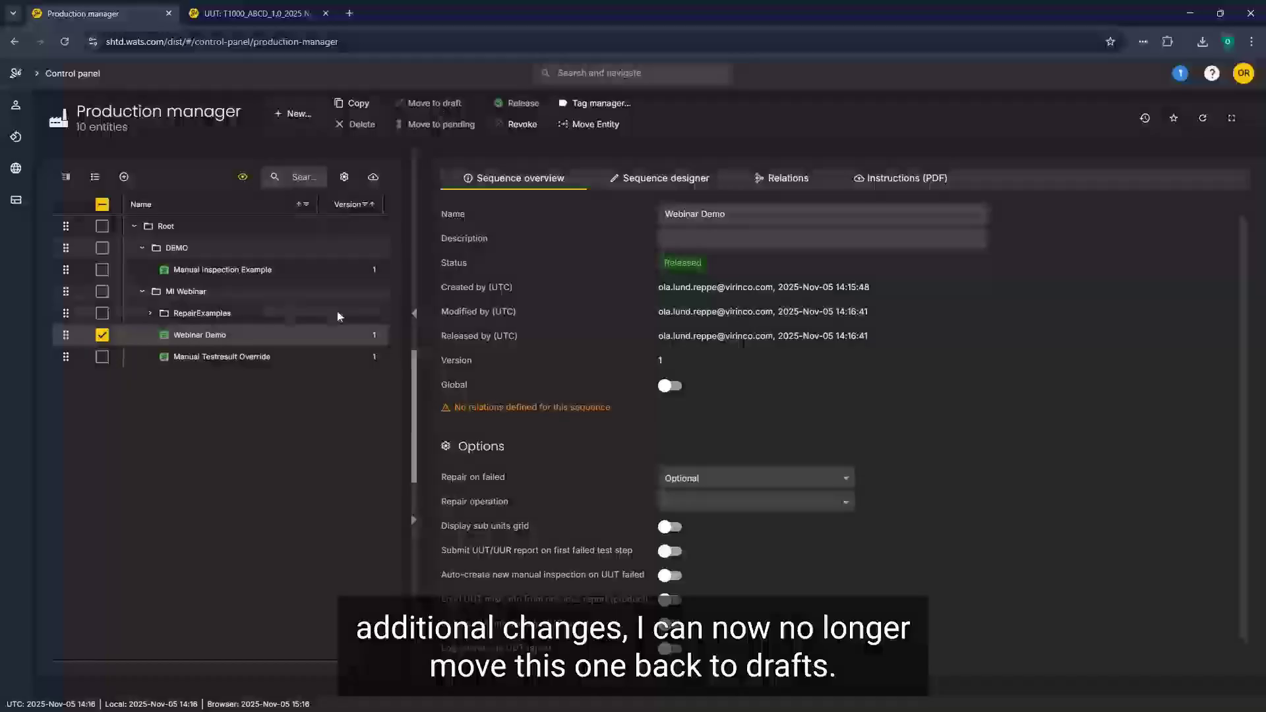
{"action": "right_click", "coordinate": [300, 336]}
{"action": "left_click", "coordinate": [346, 378]}
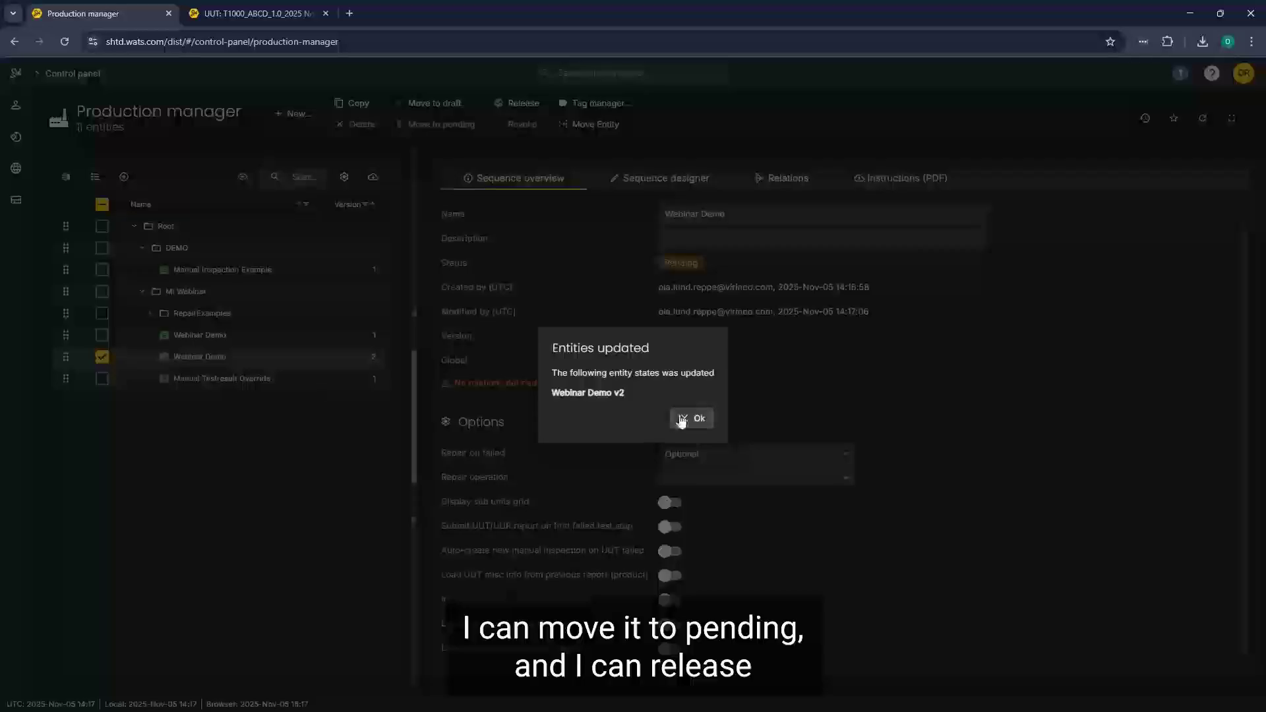
{"action": "left_click", "coordinate": [682, 419]}
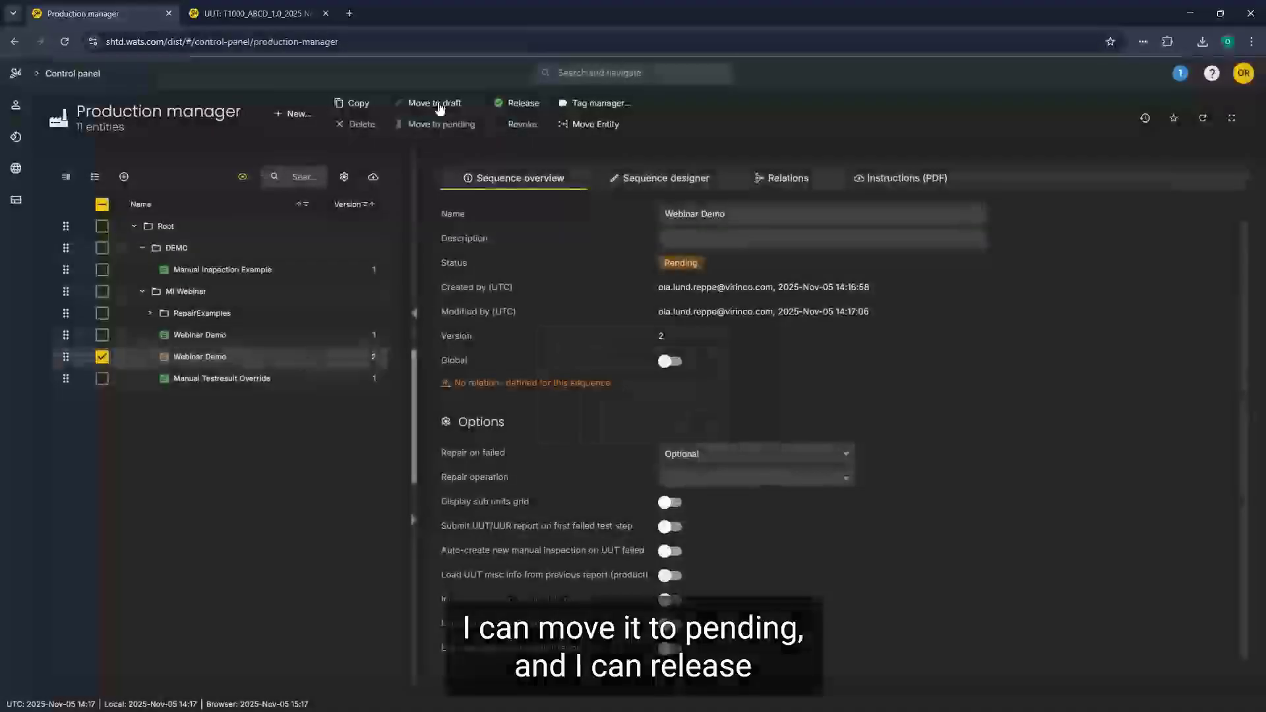
Release version 2 of the Webinar Demo sequence without any relations
{"action": "left_click", "coordinate": [516, 105]}
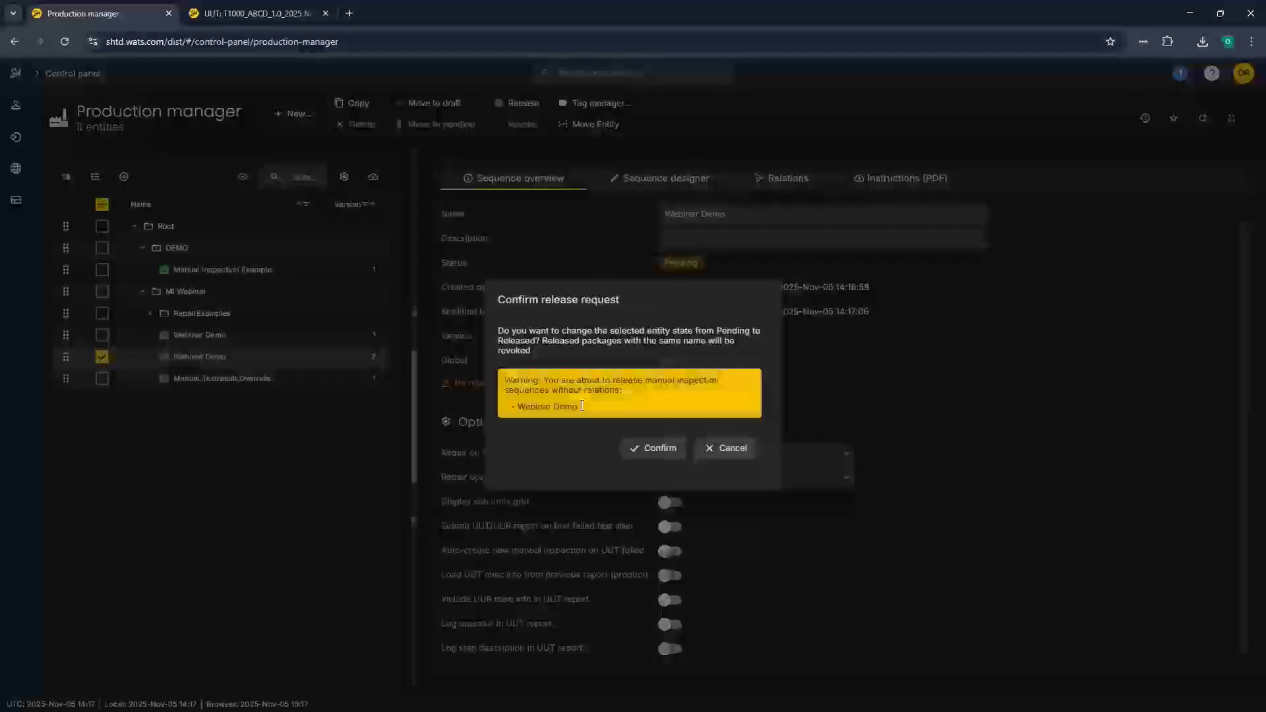
{"action": "left_click", "coordinate": [649, 447]}
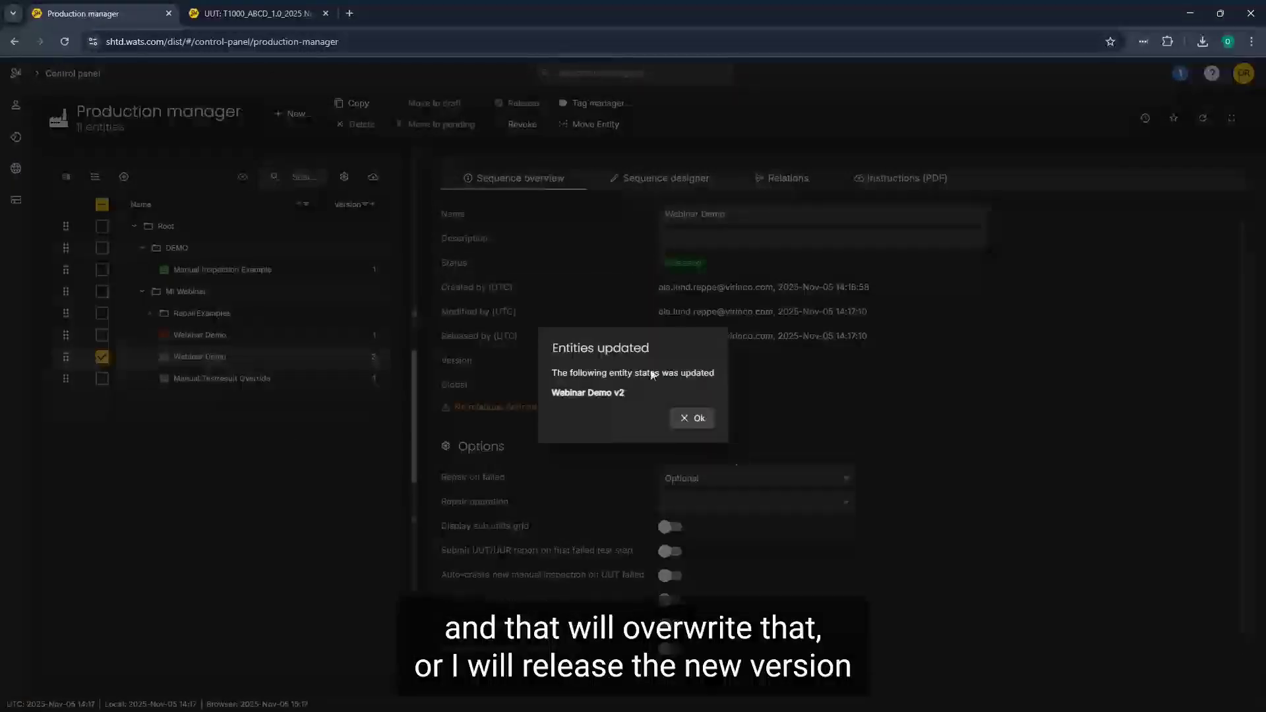
{"action": "left_click", "coordinate": [692, 420]}
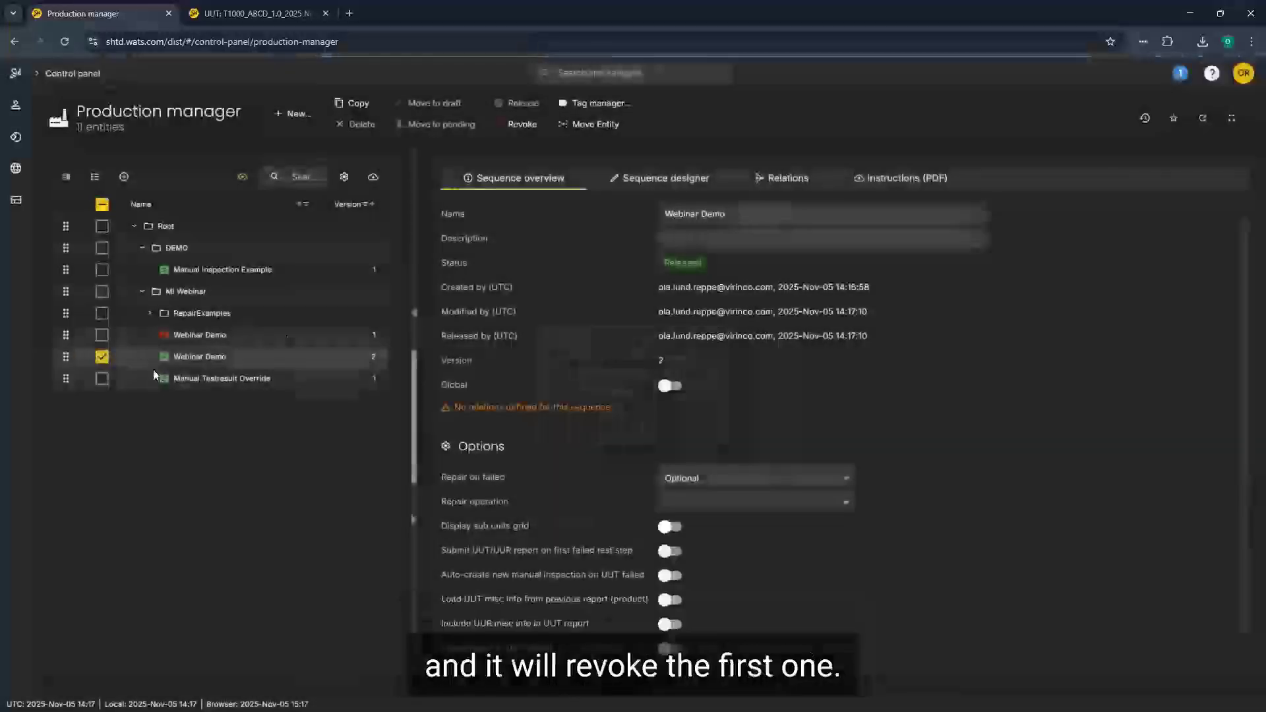
Examine the status of Webinar Demo versions 1 and 2 and the actions available for version 2
{"action": "left_click", "coordinate": [201, 313]}
{"action": "left_click", "coordinate": [240, 336]}
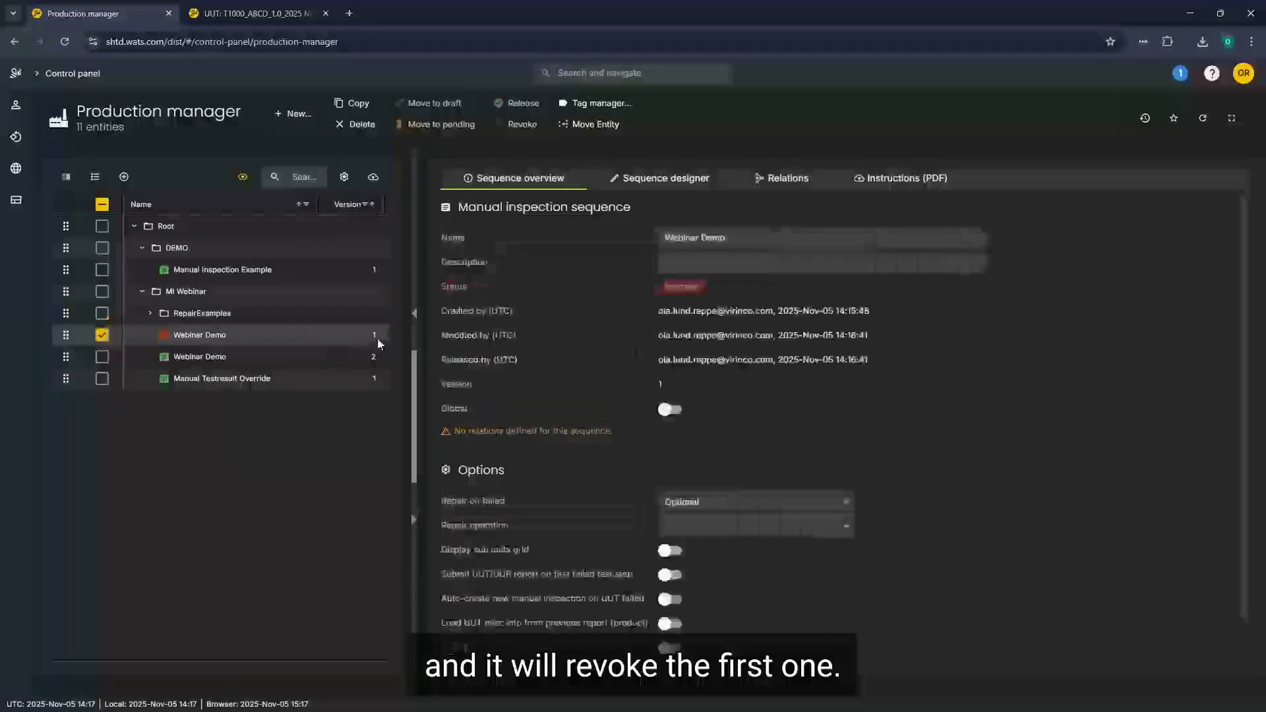
{"action": "left_click", "coordinate": [312, 358]}
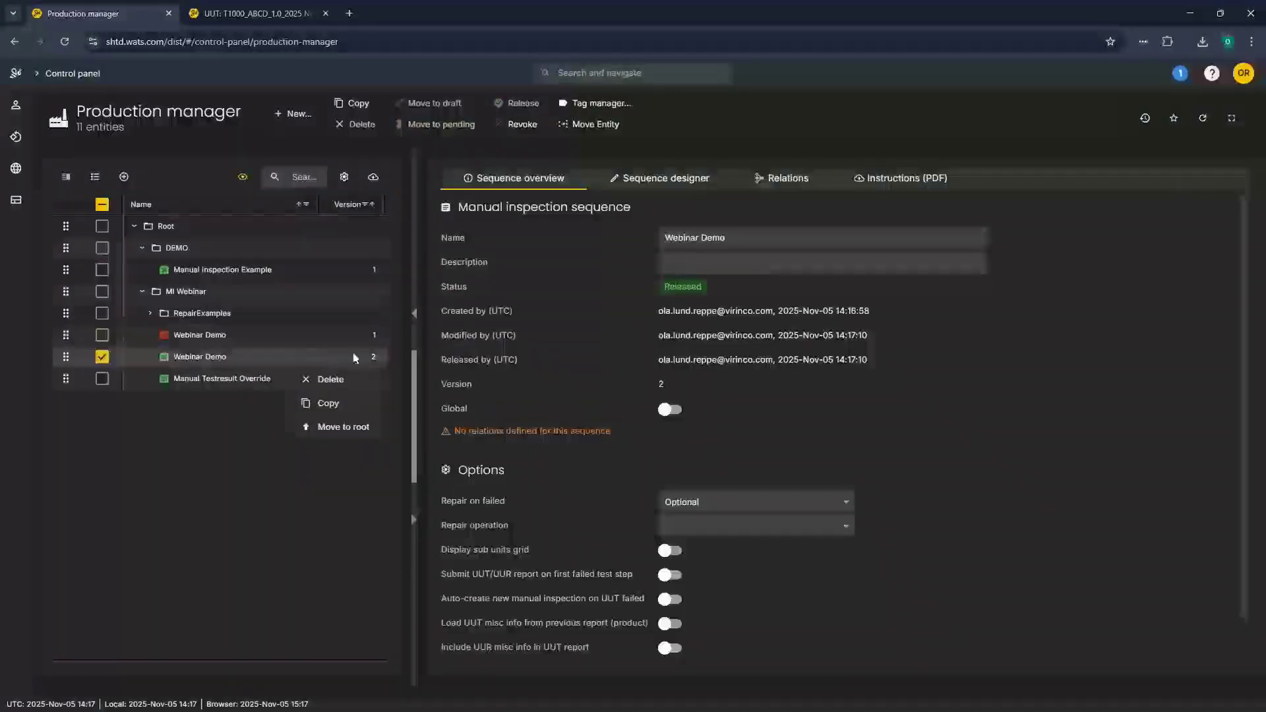
{"action": "left_click", "coordinate": [238, 414]}
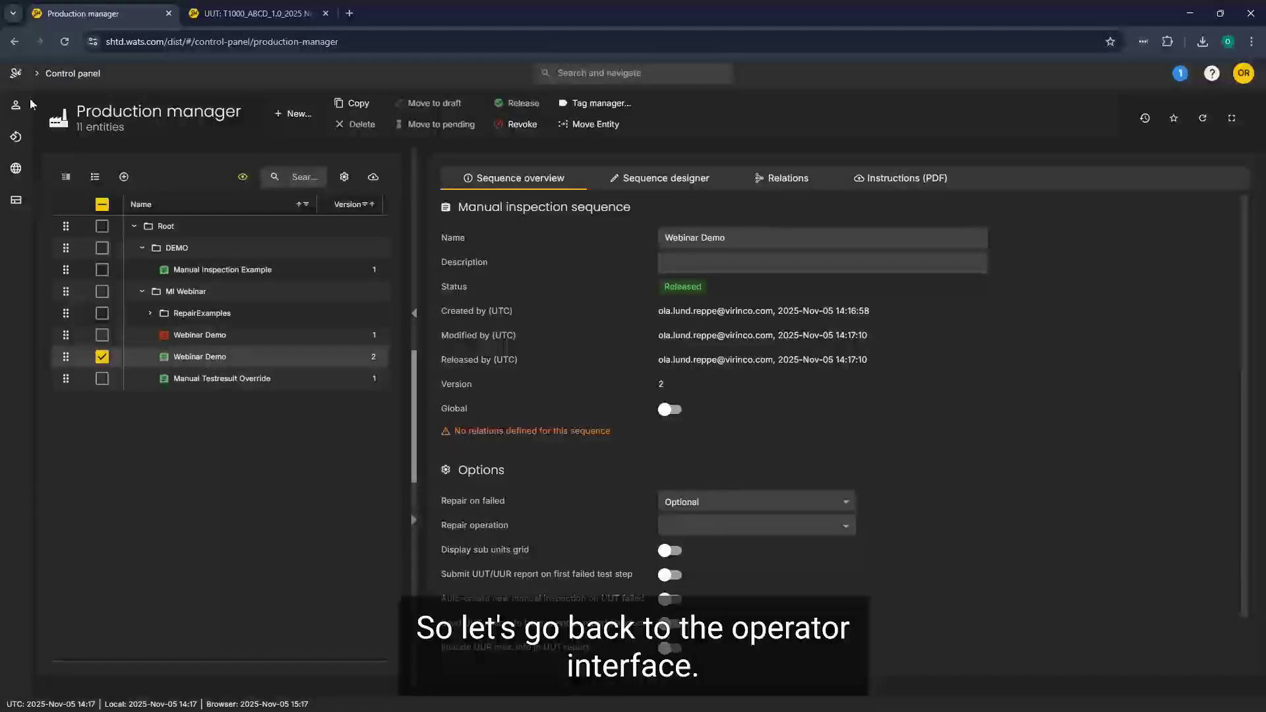
Return to the Operator interface and check in the unit with serial number T1000 and part number ABCD
{"action": "left_click", "coordinate": [16, 73]}
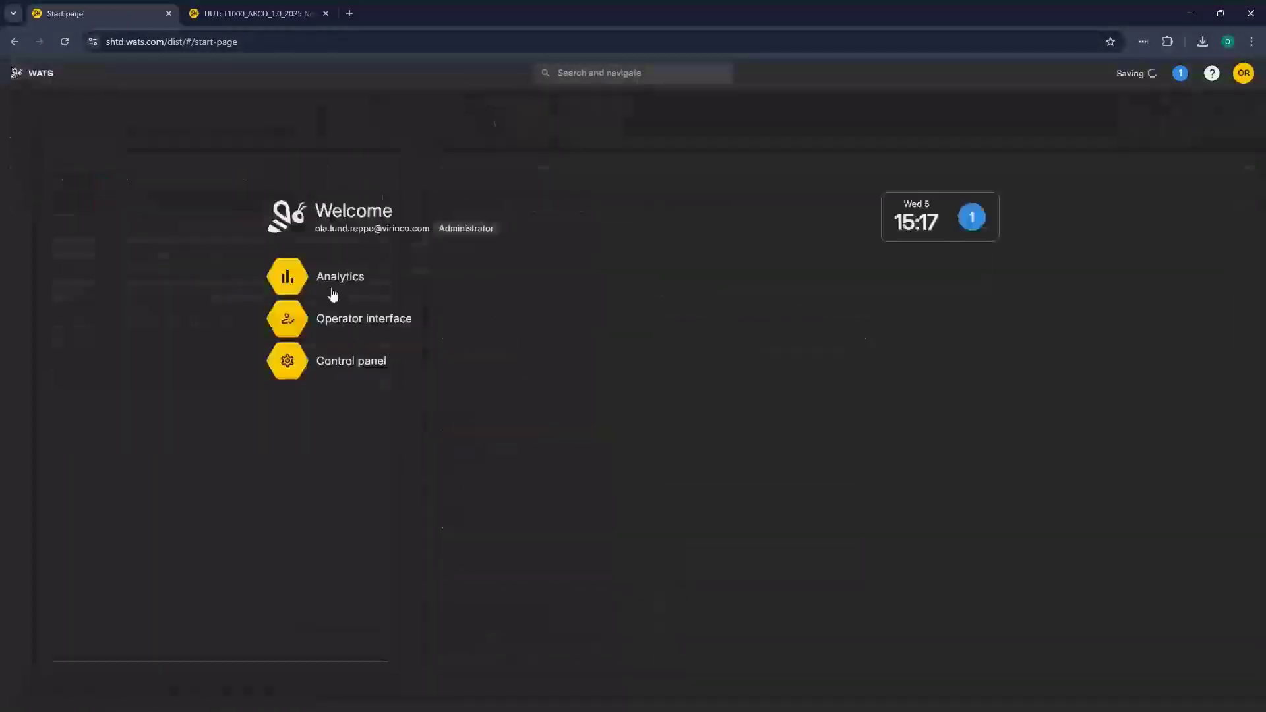
{"action": "left_click", "coordinate": [356, 323]}
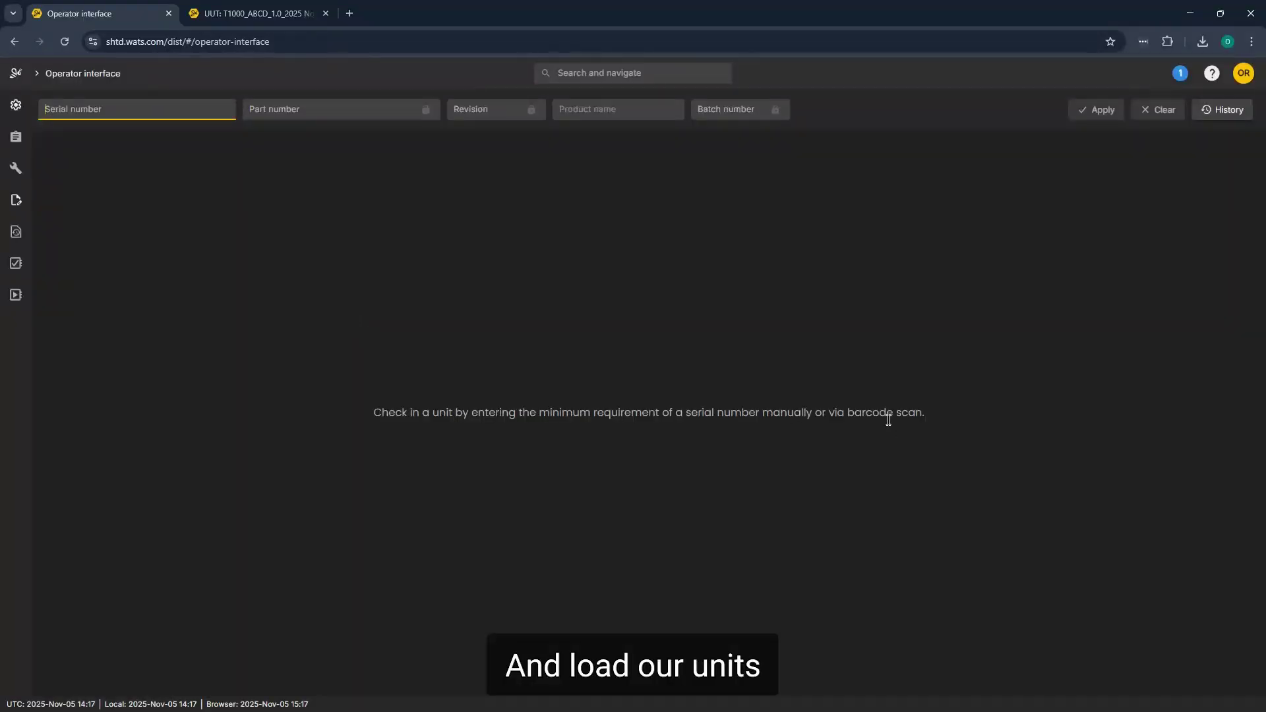
{"action": "type", "text": "T1000"}
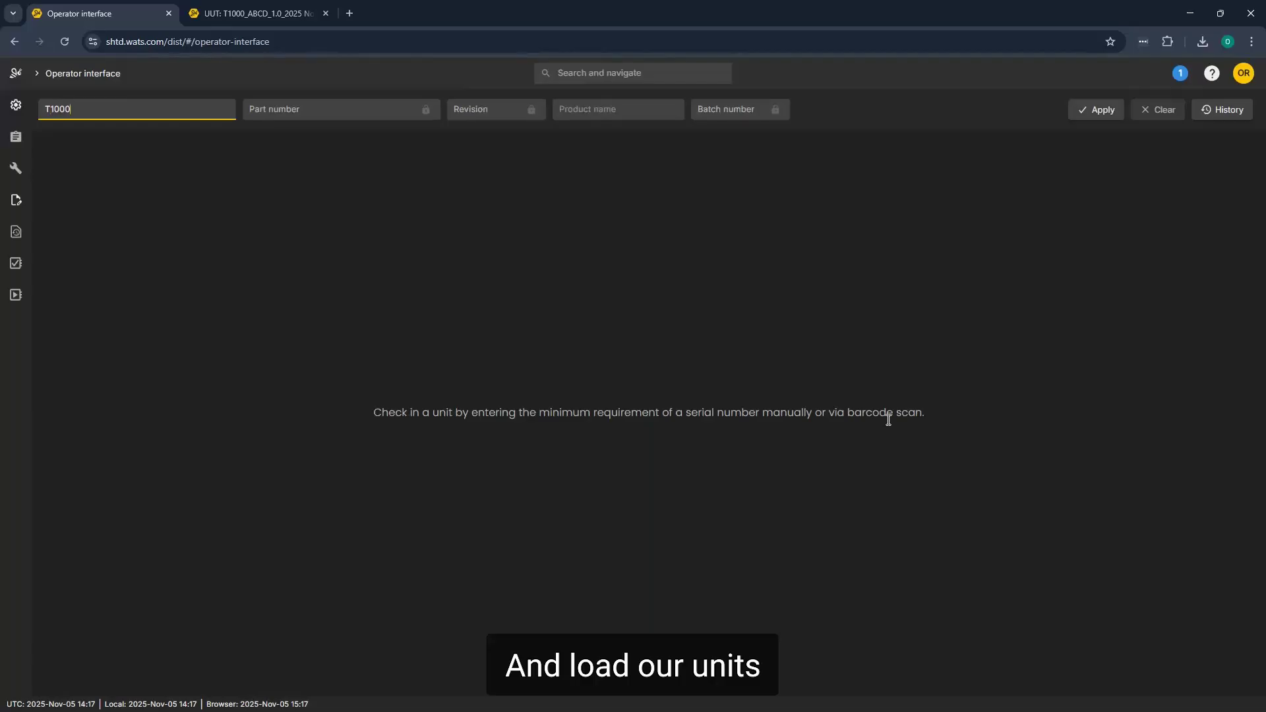
{"action": "key", "text": "Tab"}
{"action": "type", "text": "A"}
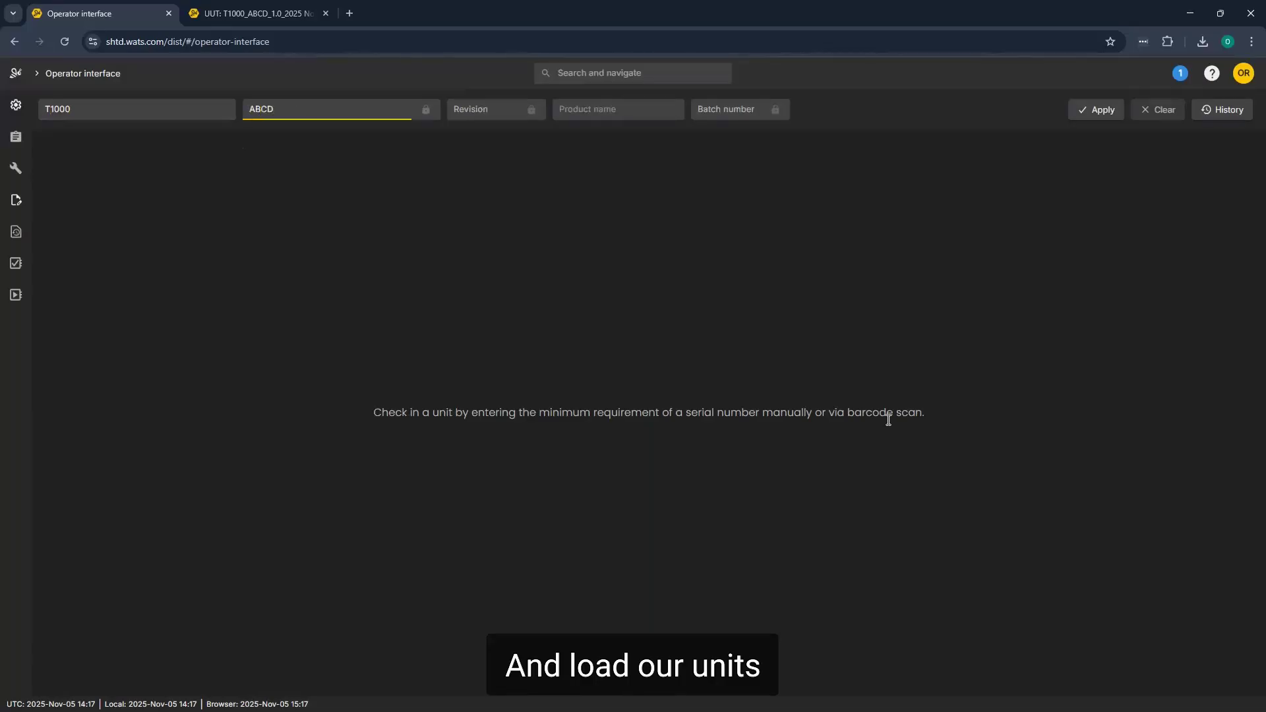
{"action": "key", "text": "Return"}
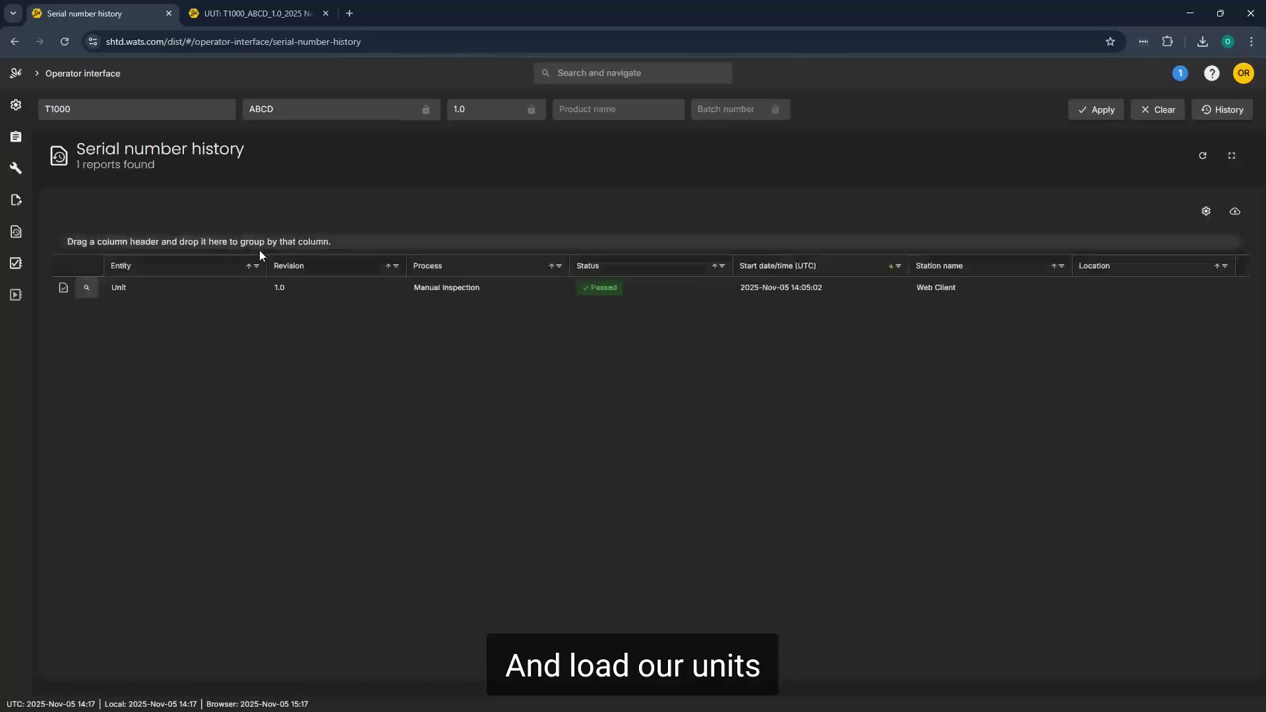
Review the manual inspection sequences available for the checked-in unit and dismiss the choice without starting one
{"action": "left_click", "coordinate": [15, 138]}
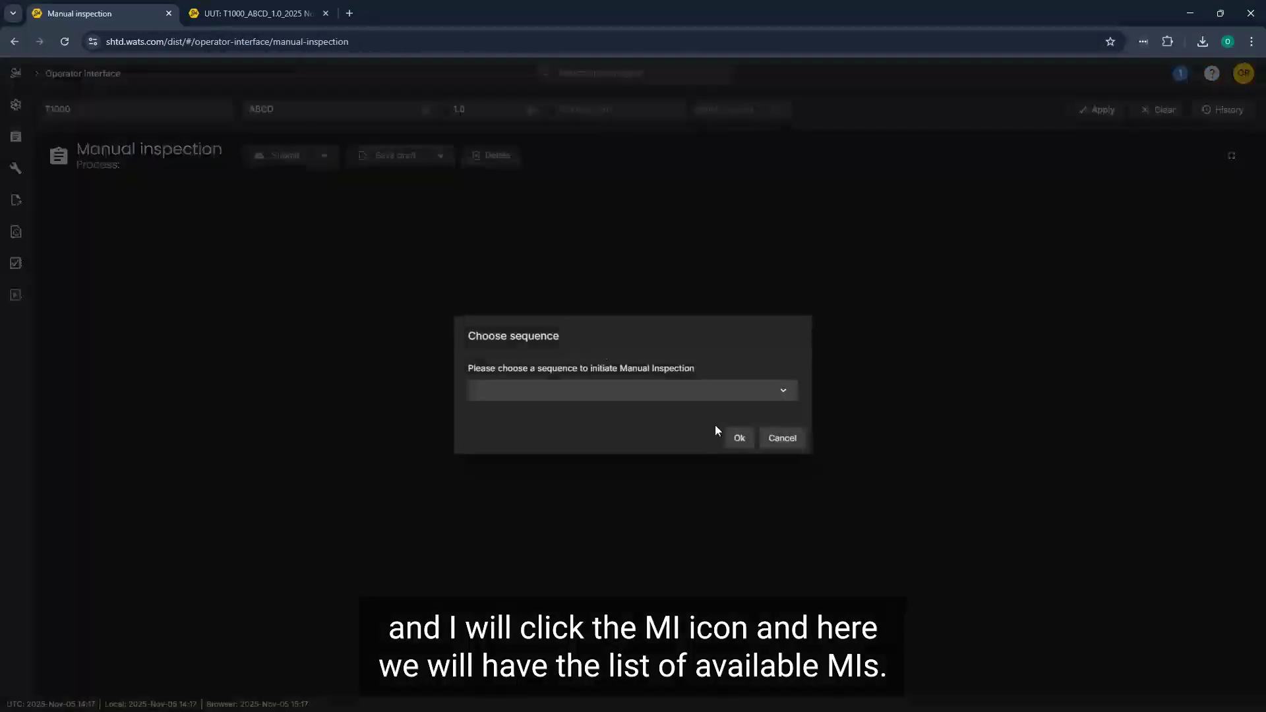
{"action": "left_click", "coordinate": [548, 392]}
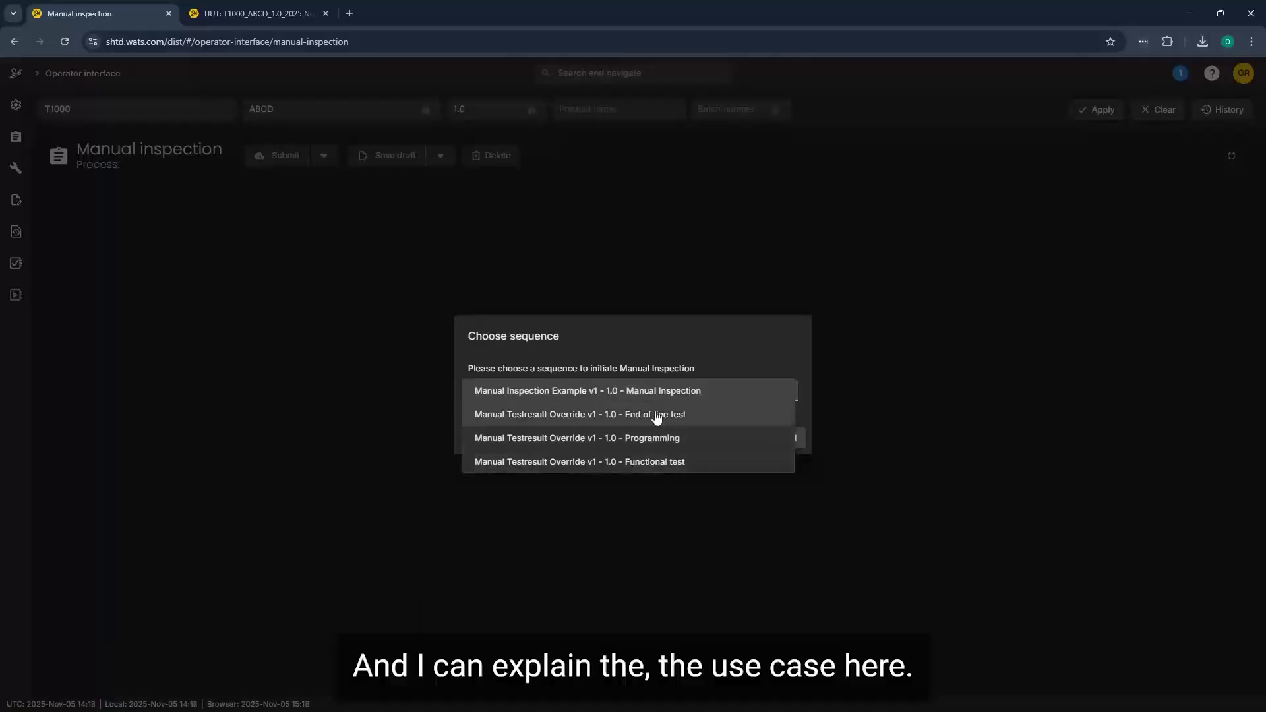
{"action": "left_click", "coordinate": [764, 341]}
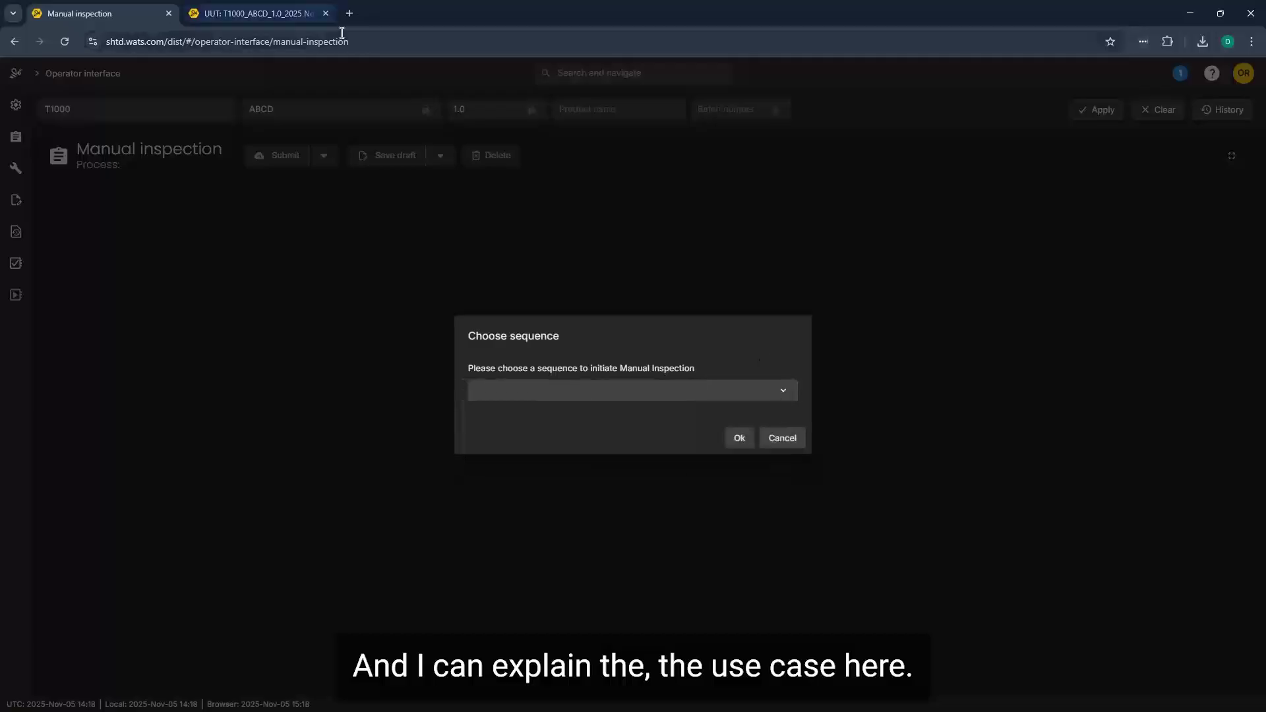
{"action": "left_click", "coordinate": [803, 440]}
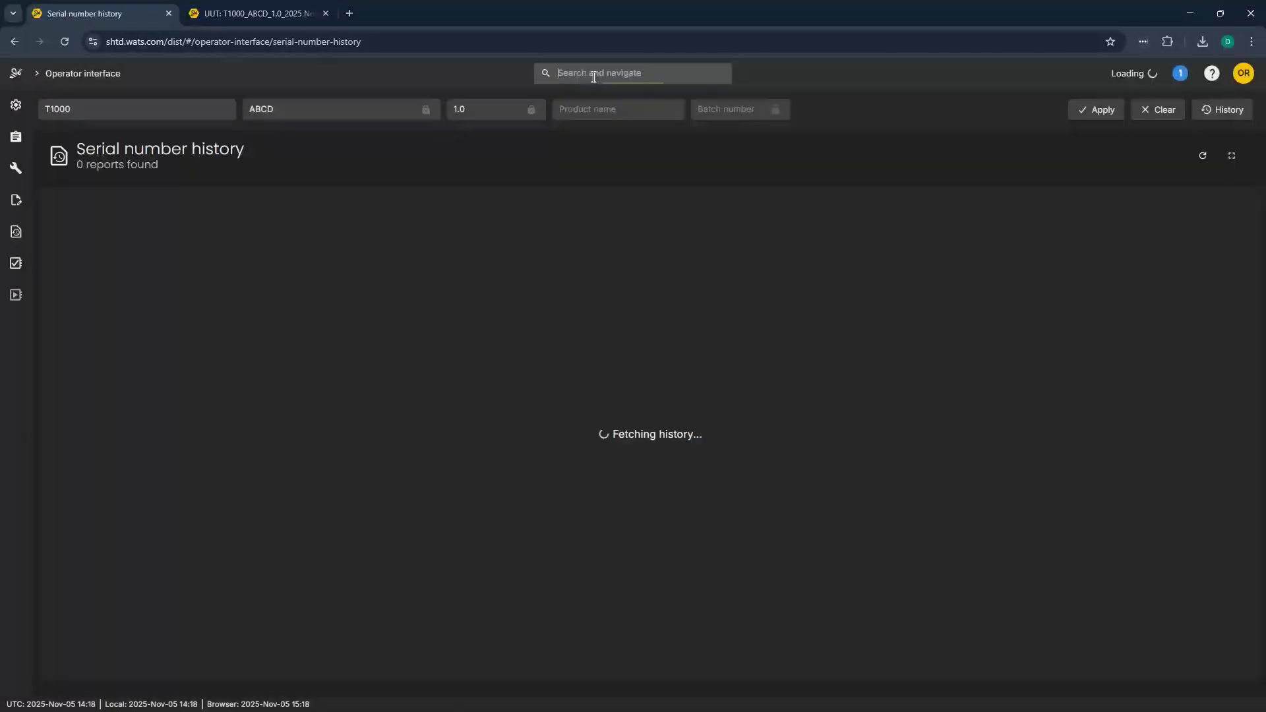
Search for the Production manager and open it in a separate browser tab
{"action": "left_click", "coordinate": [593, 74]}
{"action": "type", "text": "Productio"}
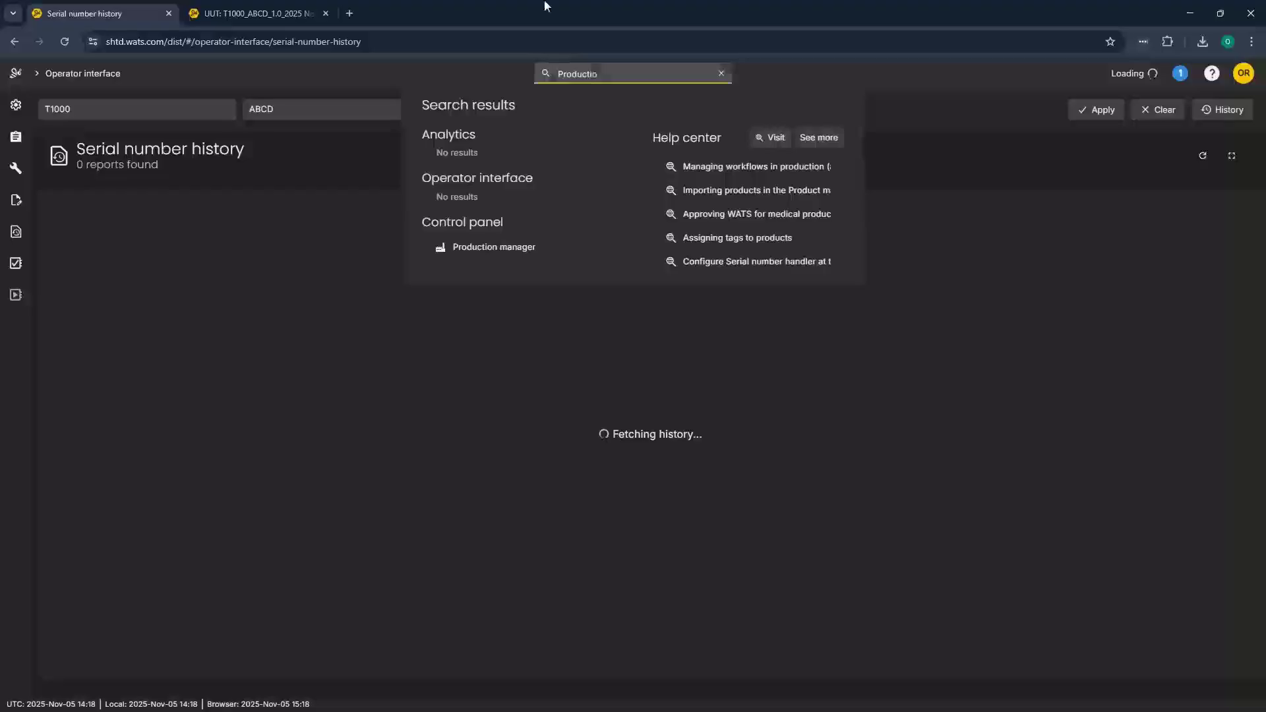
{"action": "left_click", "coordinate": [491, 249], "text": "ctrl"}
{"action": "left_click", "coordinate": [389, 14]}
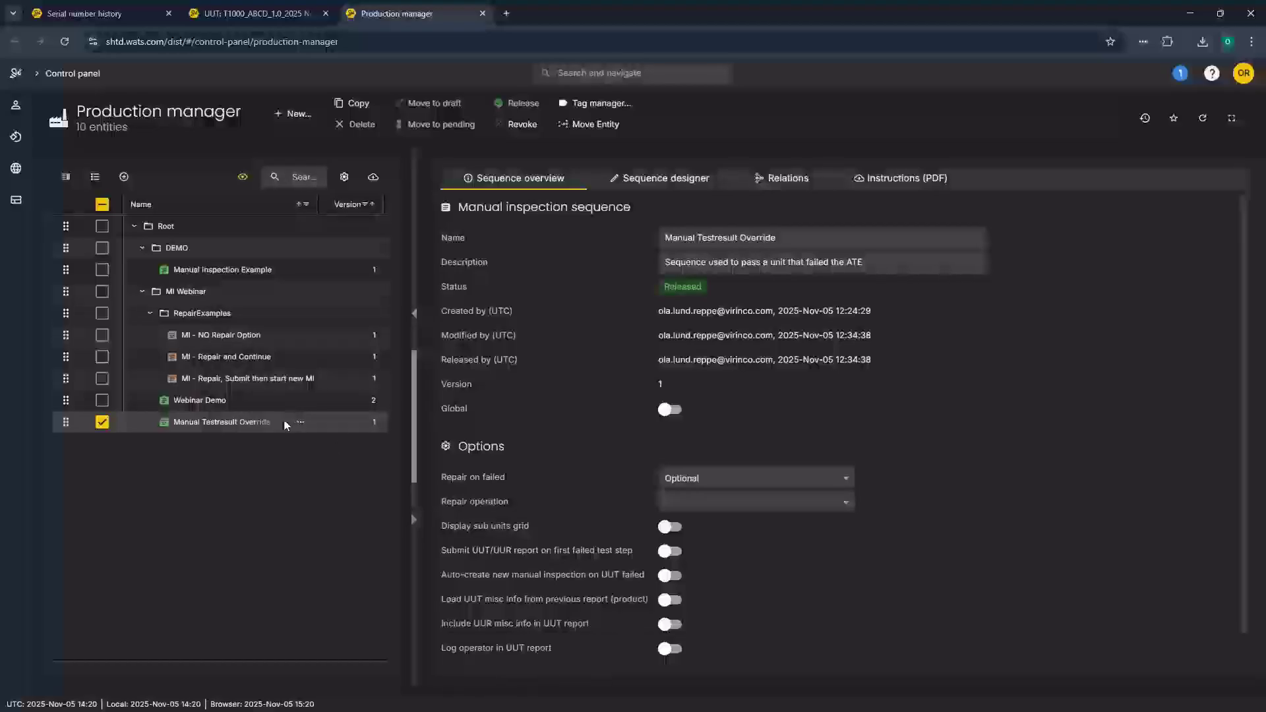
Examine which test operations are assigned to the part number relation of the Manual Testresult Override sequence
{"action": "left_click", "coordinate": [789, 189]}
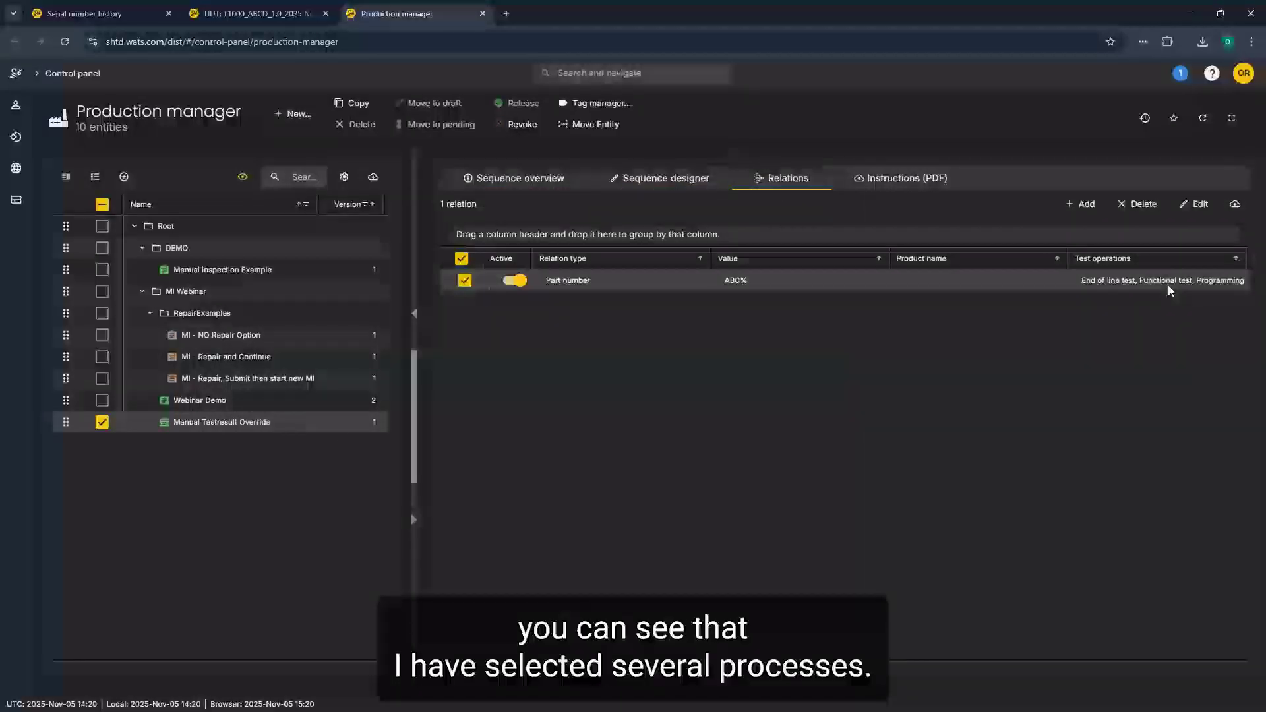
{"action": "double_click", "coordinate": [1237, 291]}
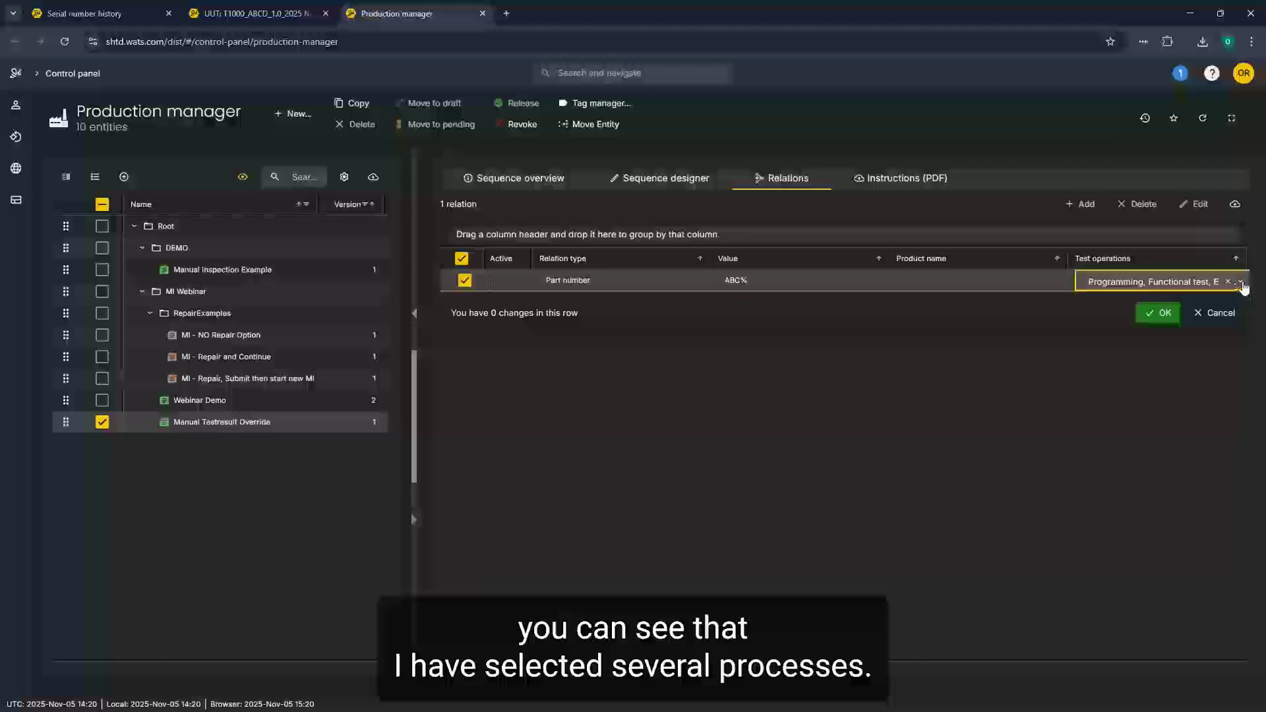
{"action": "left_click", "coordinate": [1238, 284]}
{"action": "scroll", "coordinate": [1164, 419], "scroll_direction": "down", "scroll_amount": 1}
{"action": "scroll", "coordinate": [1180, 422], "scroll_direction": "down", "scroll_amount": 2}
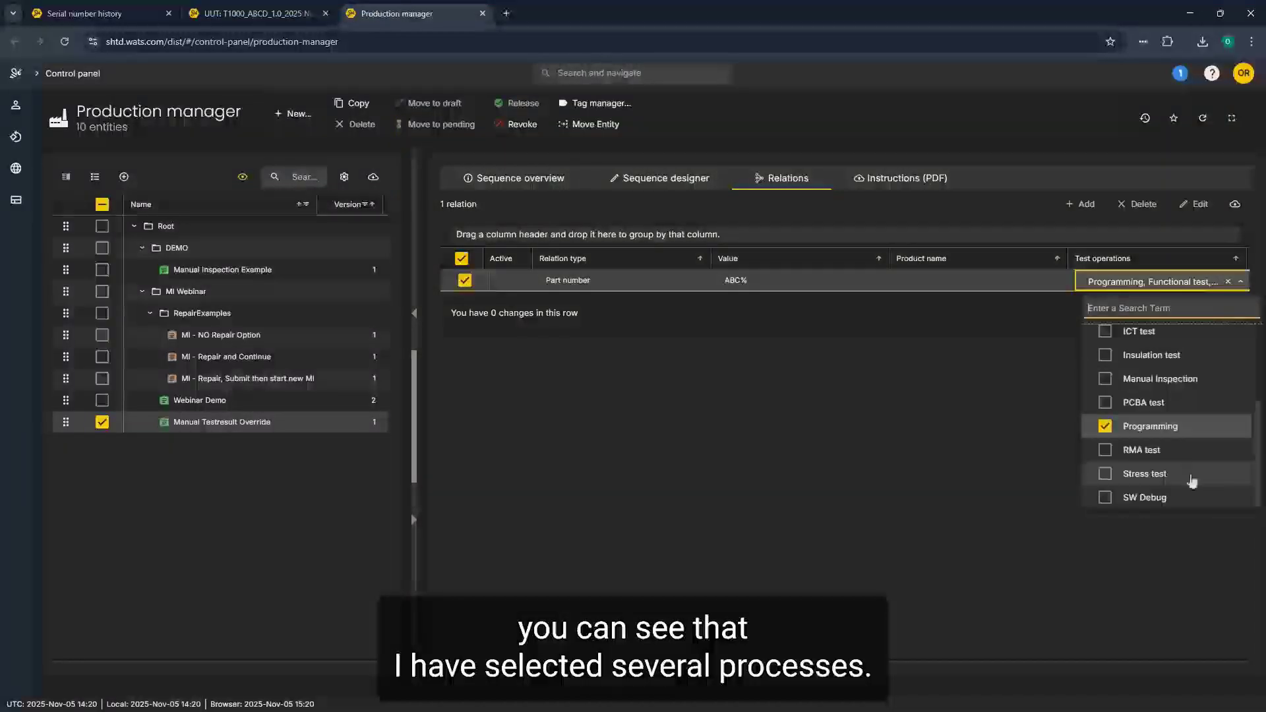
{"action": "scroll", "coordinate": [1196, 422], "scroll_direction": "up", "scroll_amount": 3}
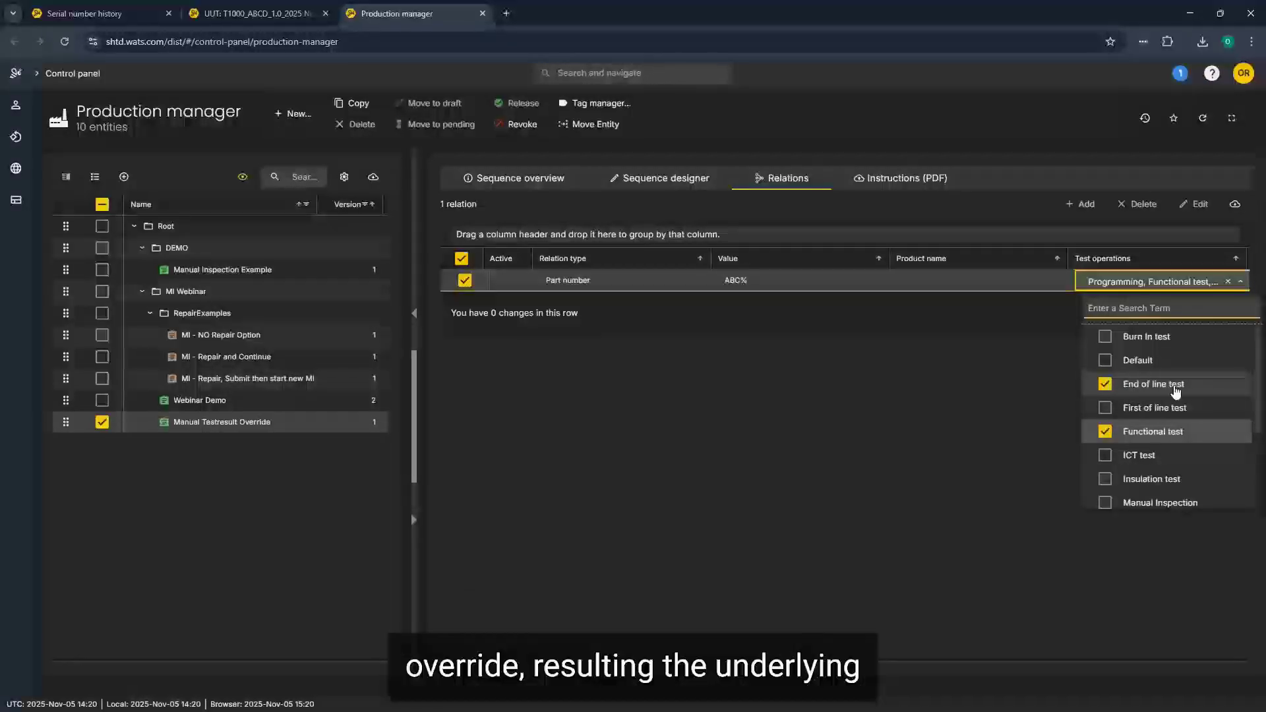
{"action": "scroll", "coordinate": [1173, 396], "scroll_direction": "down", "scroll_amount": 3}
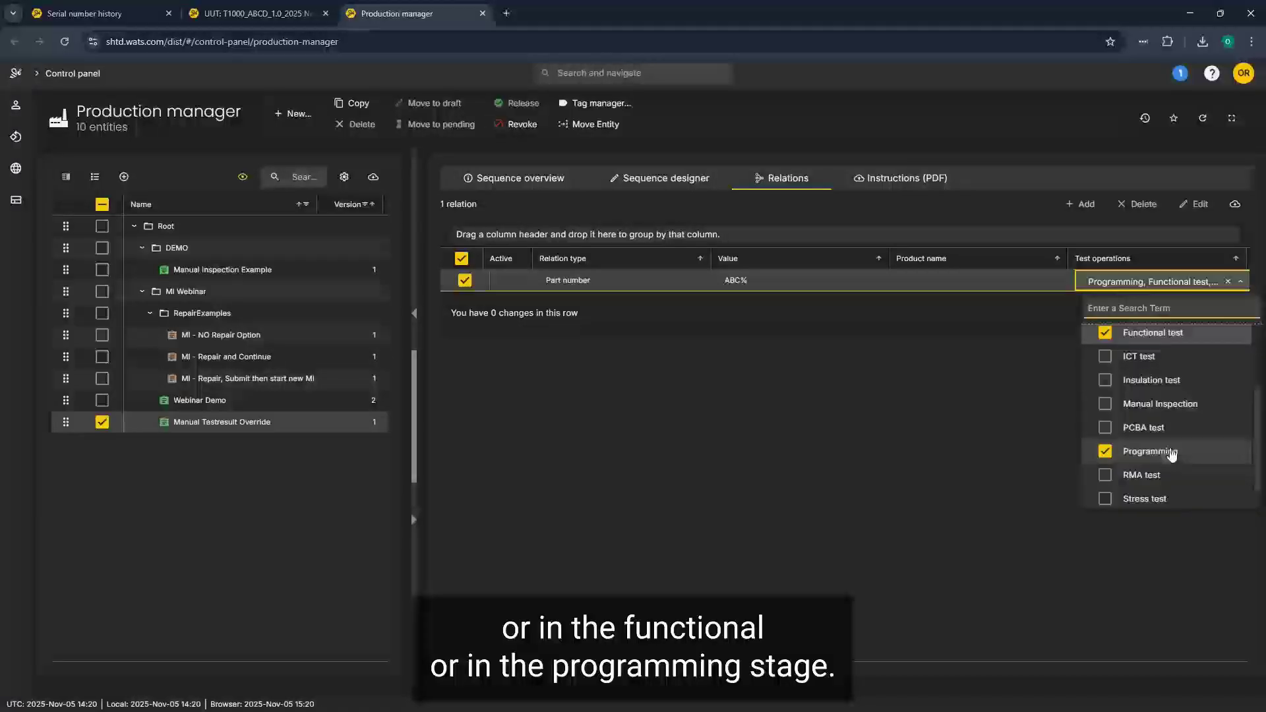
{"action": "left_click", "coordinate": [850, 379]}
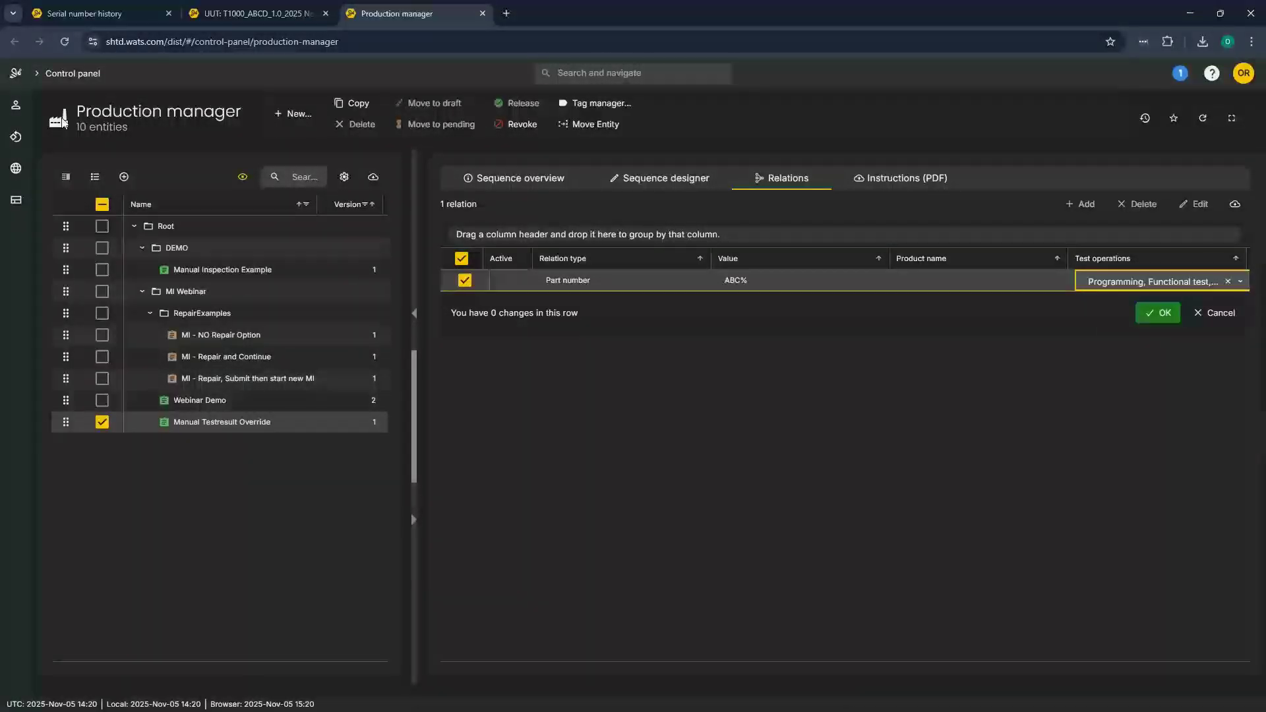
Set the manual inspection sequence status to Pending in the Operator interface's advanced configuration
{"action": "left_click", "coordinate": [16, 74]}
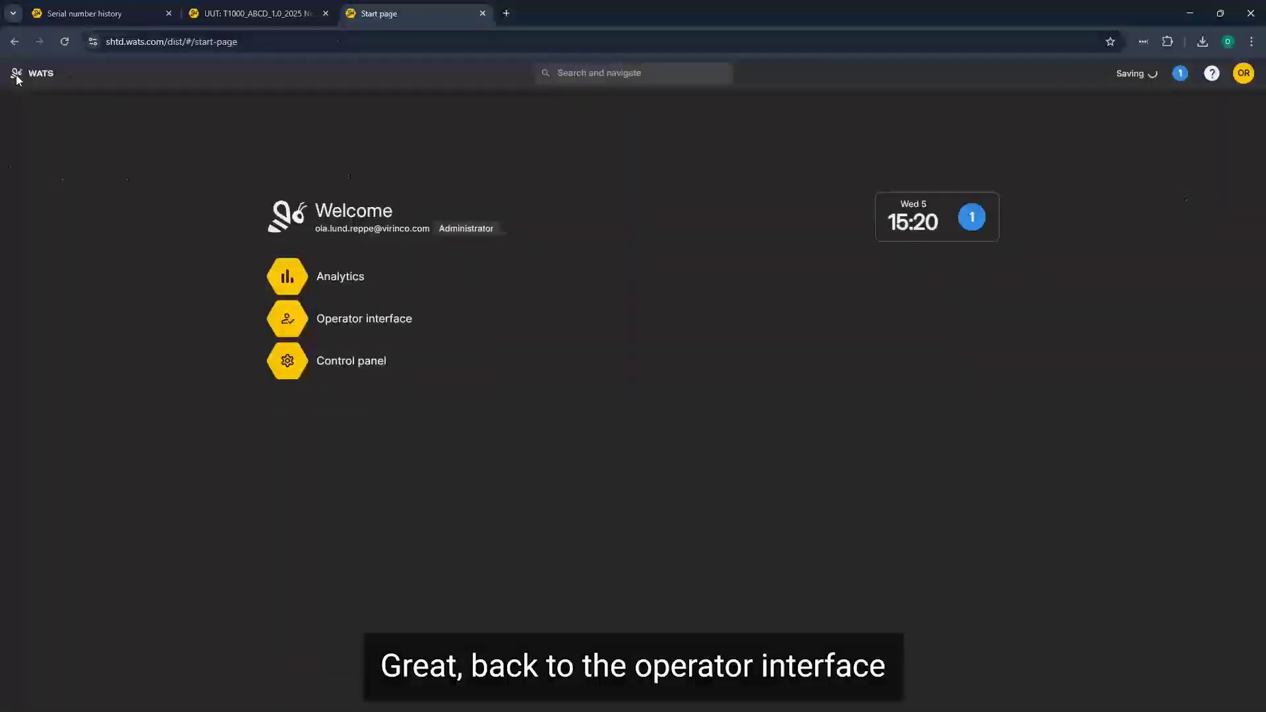
{"action": "left_click", "coordinate": [362, 320]}
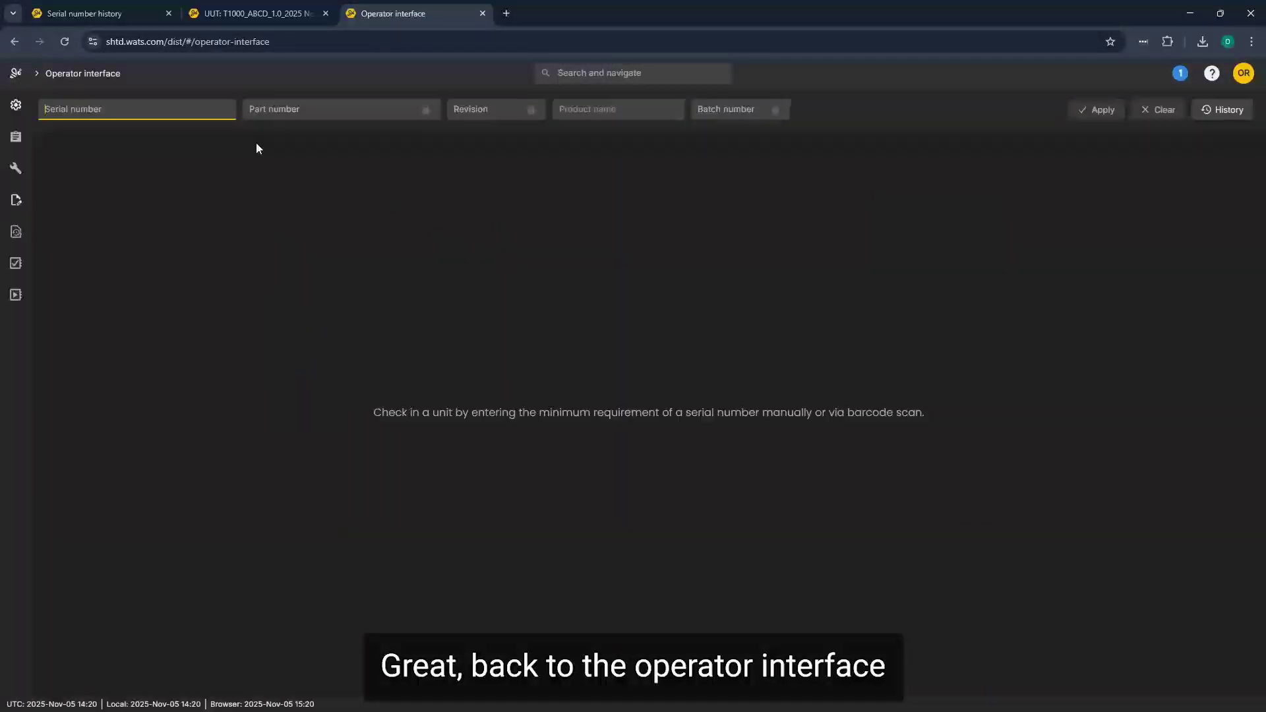
{"action": "left_click", "coordinate": [14, 107]}
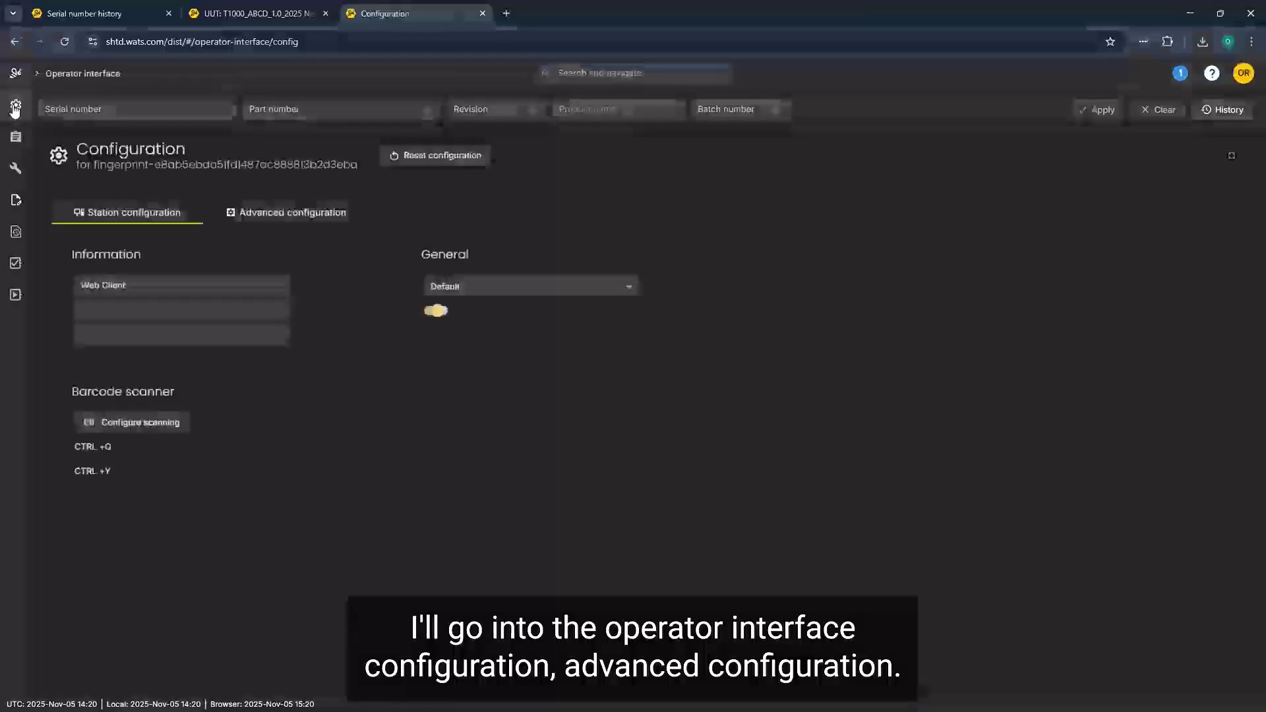
{"action": "left_click", "coordinate": [295, 213]}
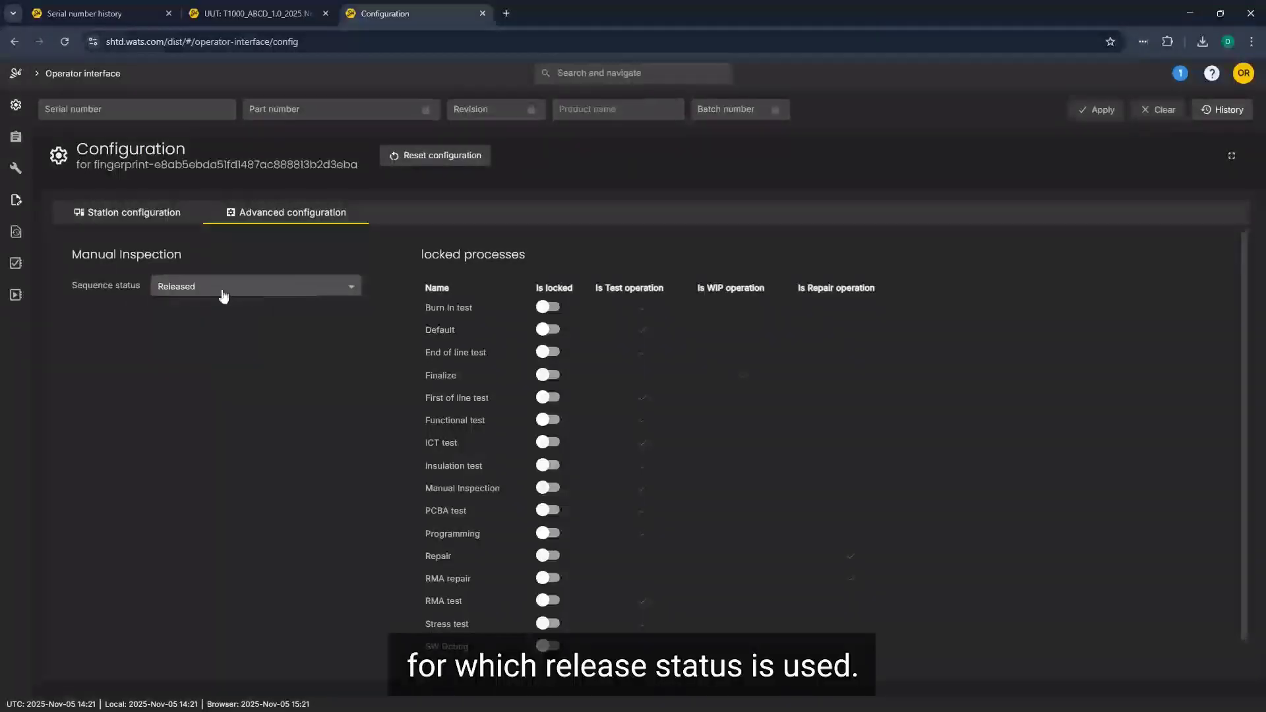
{"action": "left_click", "coordinate": [230, 290]}
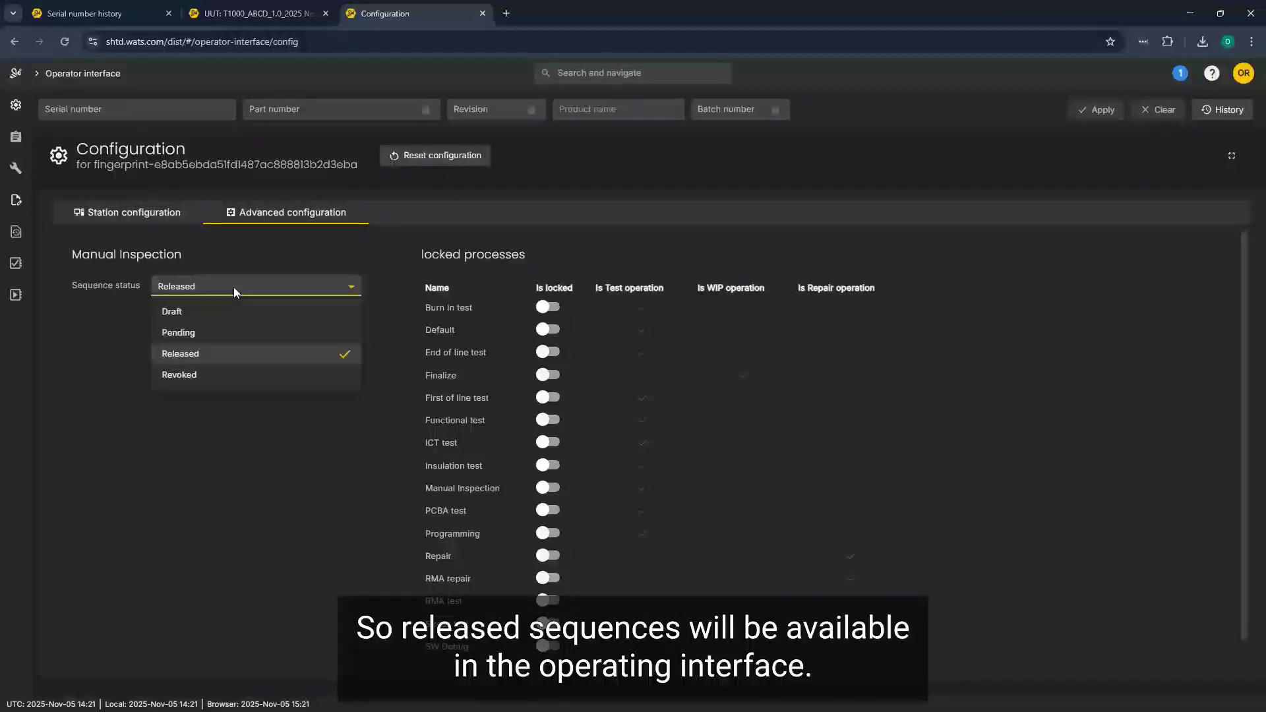
{"action": "left_click", "coordinate": [245, 339]}
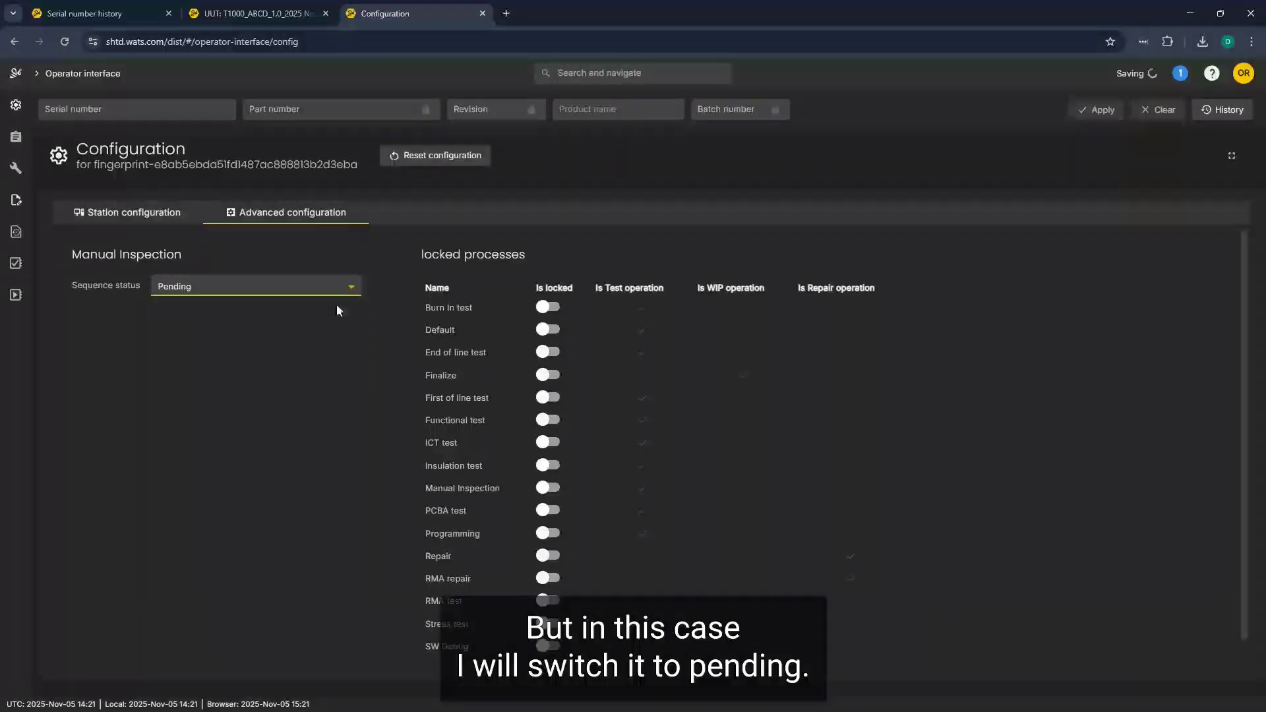
Check in the unit with serial number T1000 again
{"action": "left_click", "coordinate": [190, 111]}
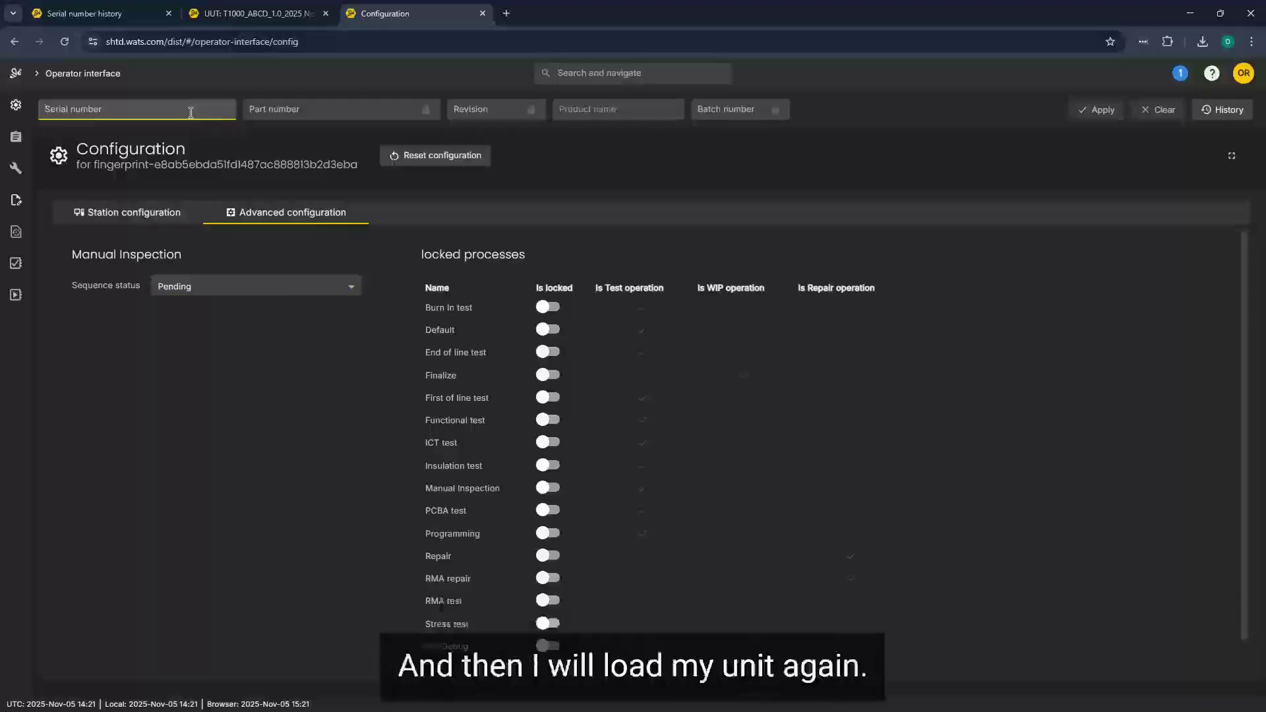
{"action": "type", "text": "T100"}
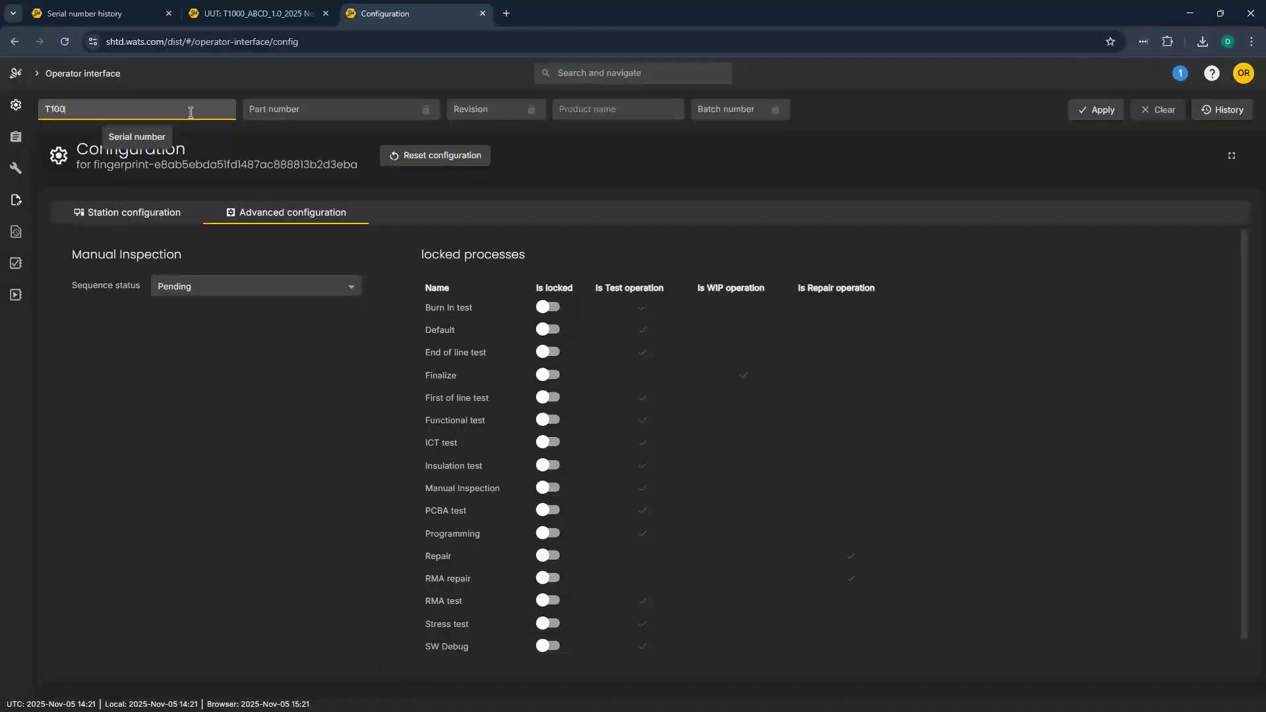
{"action": "type", "text": "0"}
{"action": "key", "text": "Return"}
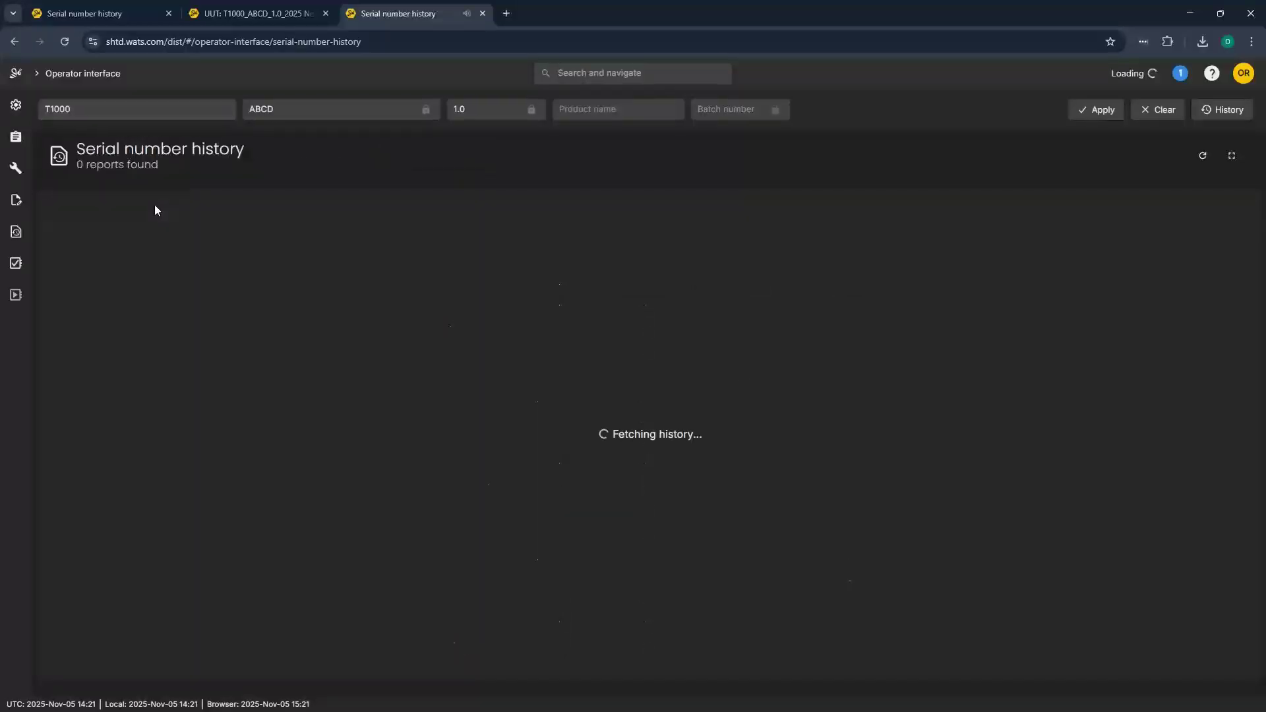
Start a manual inspection of the unit with the MI - NO Repair Option v1 sequence and begin its test
{"action": "left_click", "coordinate": [15, 137]}
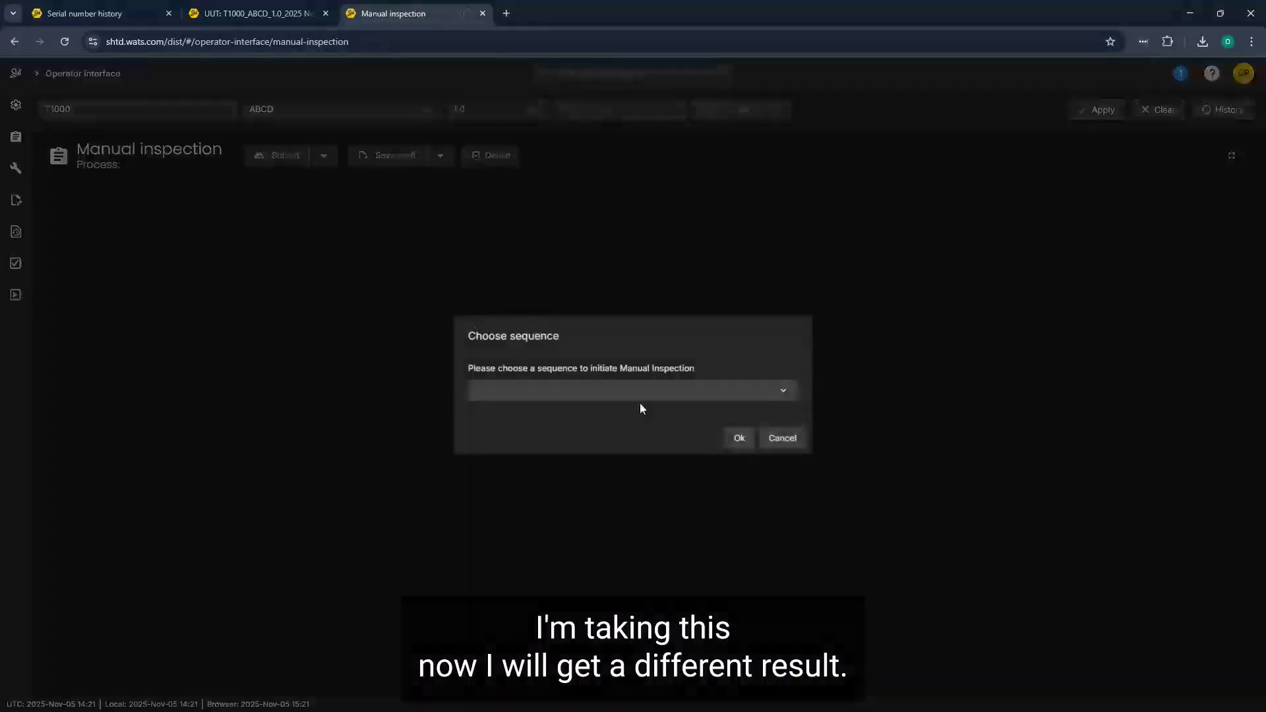
{"action": "left_click", "coordinate": [642, 394]}
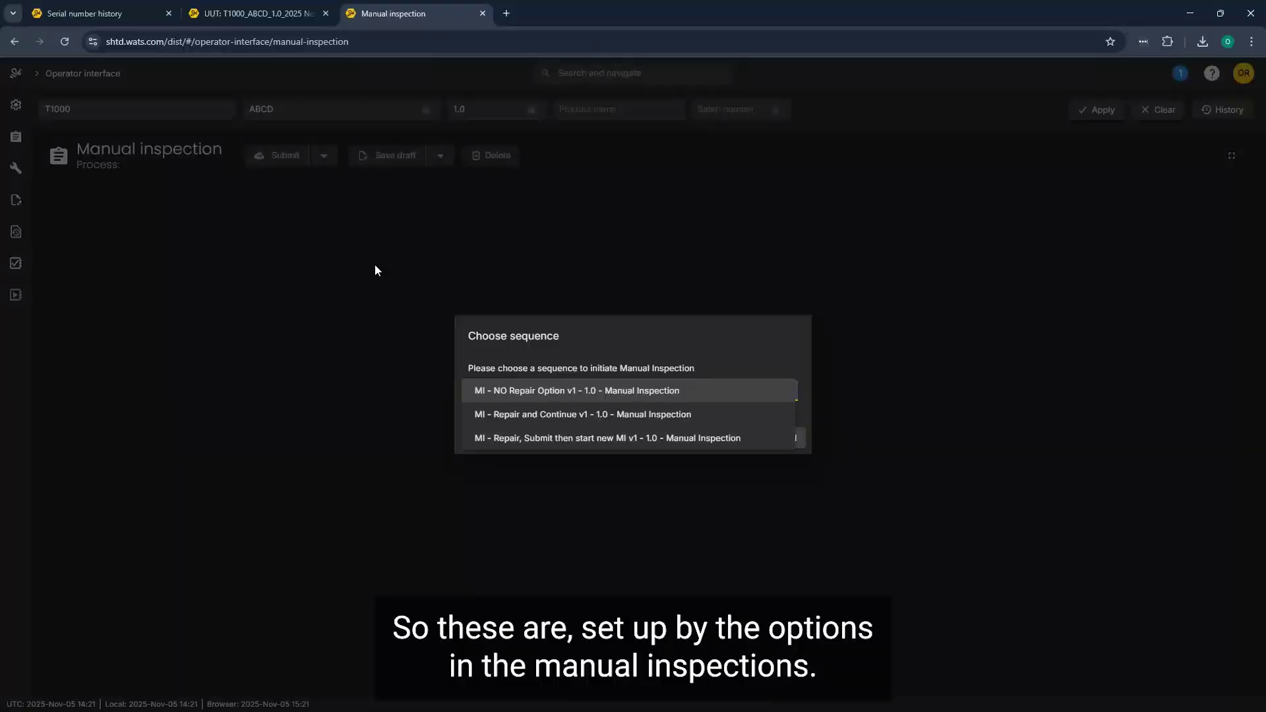
{"action": "left_click", "coordinate": [573, 394]}
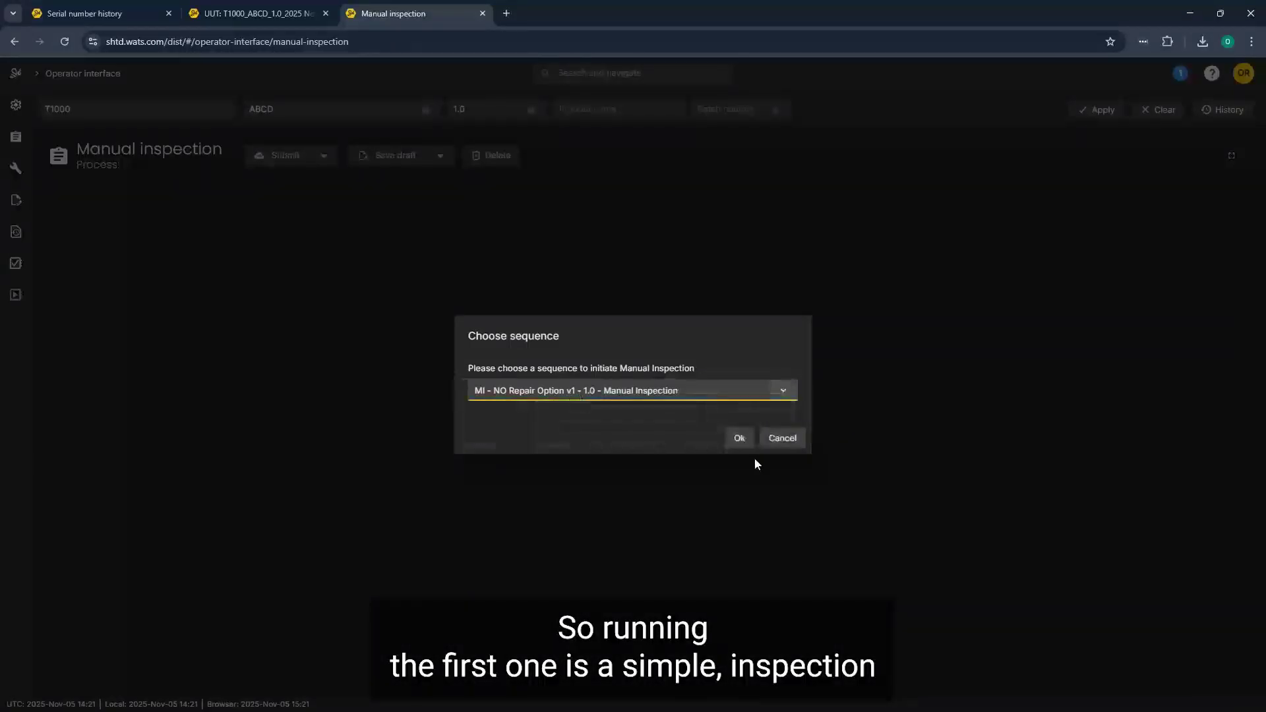
{"action": "left_click", "coordinate": [739, 439]}
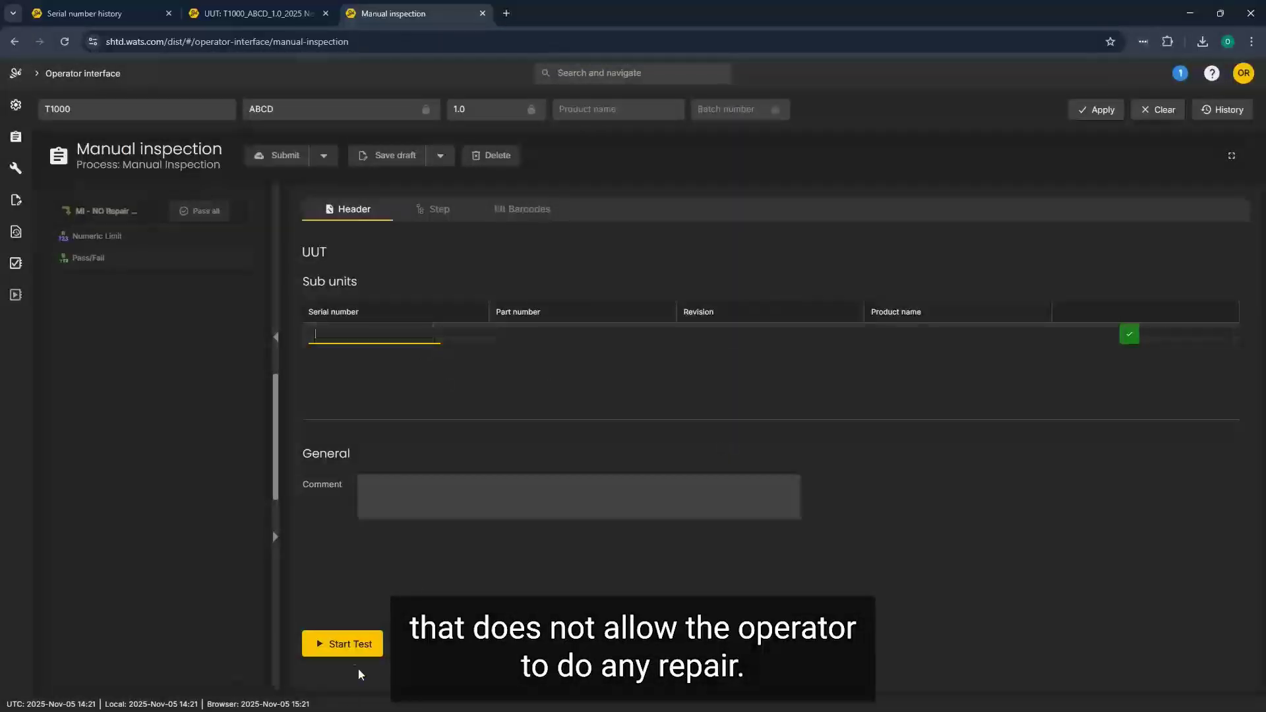
{"action": "left_click", "coordinate": [356, 647]}
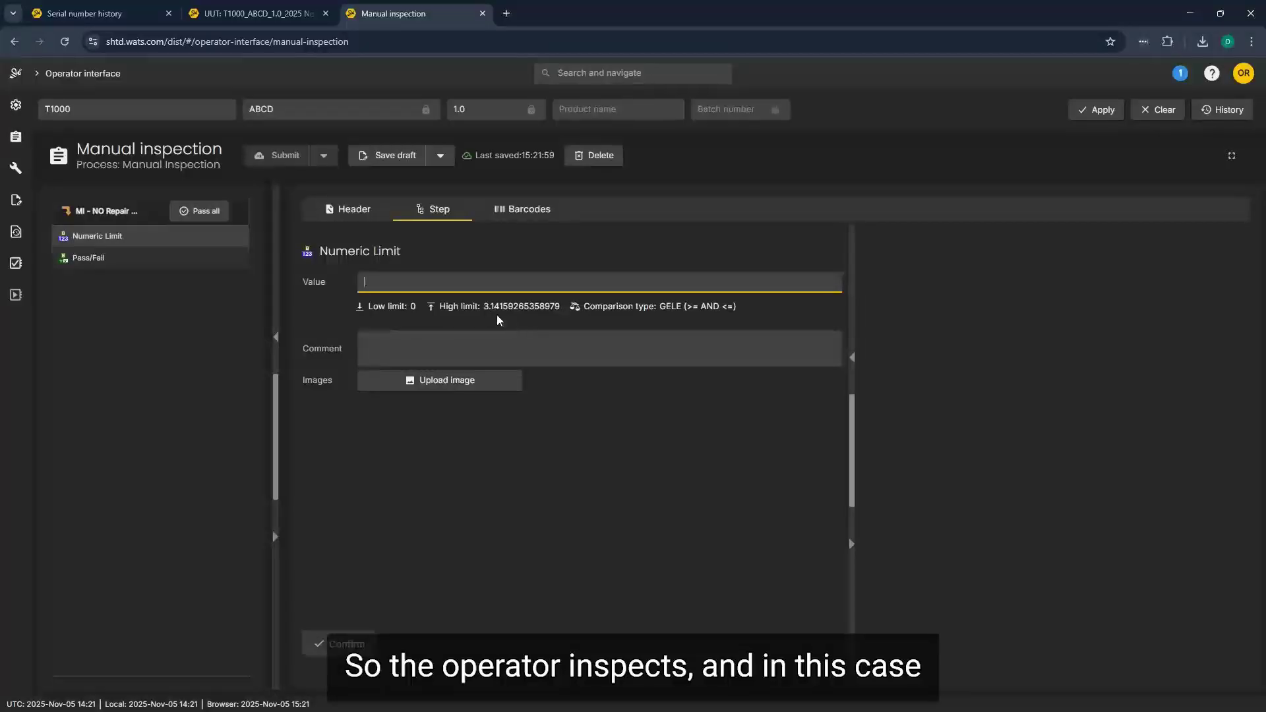
Confirm a value of 4.1 for the Numeric Limit step and submit the inspection report
{"action": "type", "text": "4.1"}
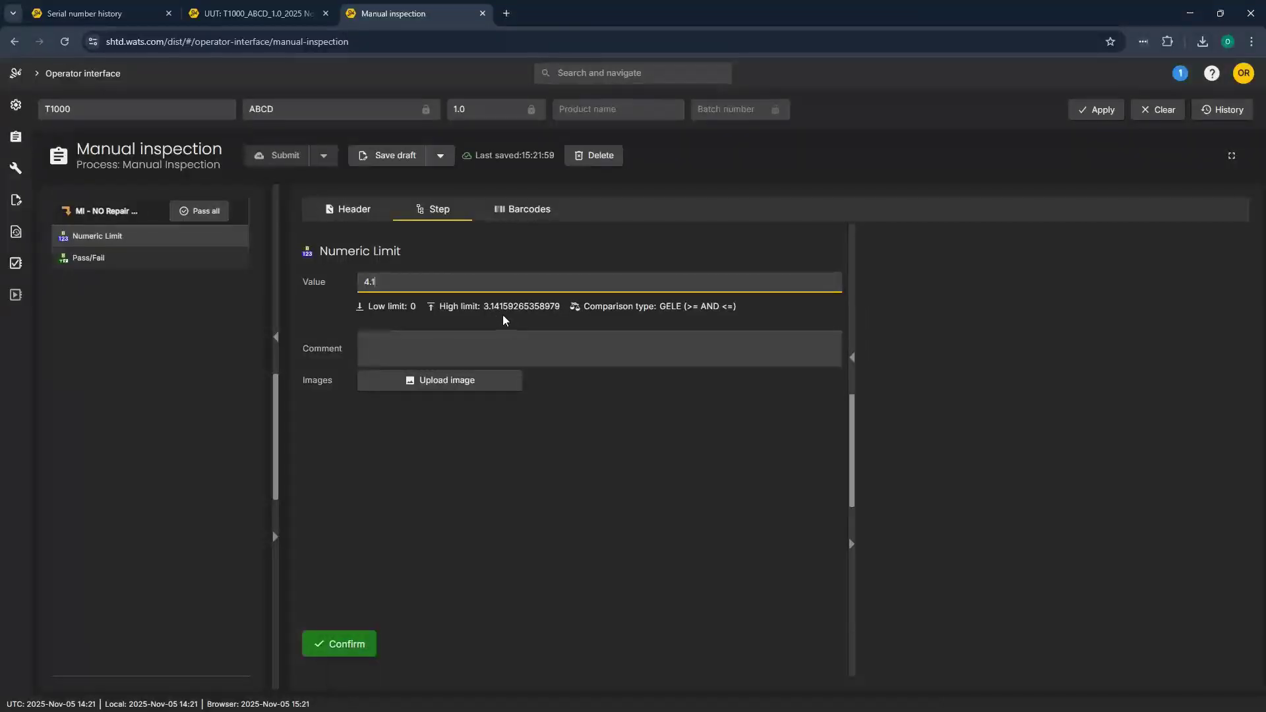
{"action": "left_click", "coordinate": [356, 644]}
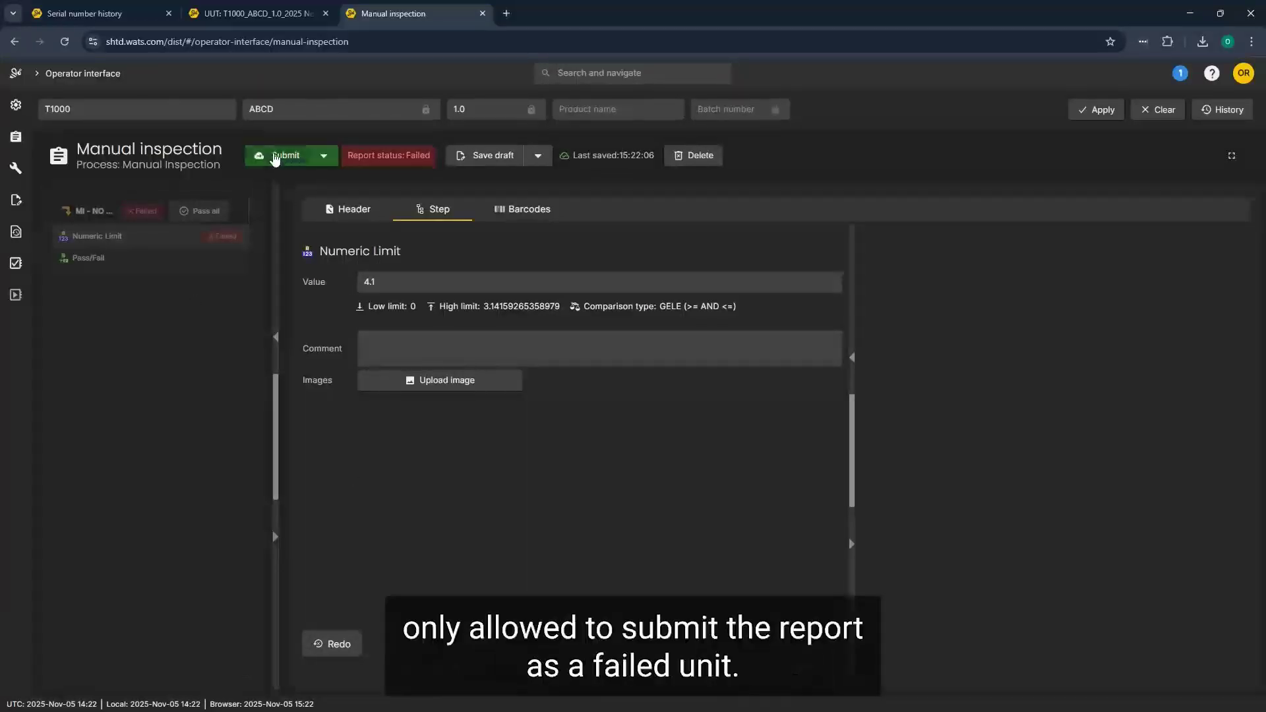
{"action": "left_click", "coordinate": [282, 158]}
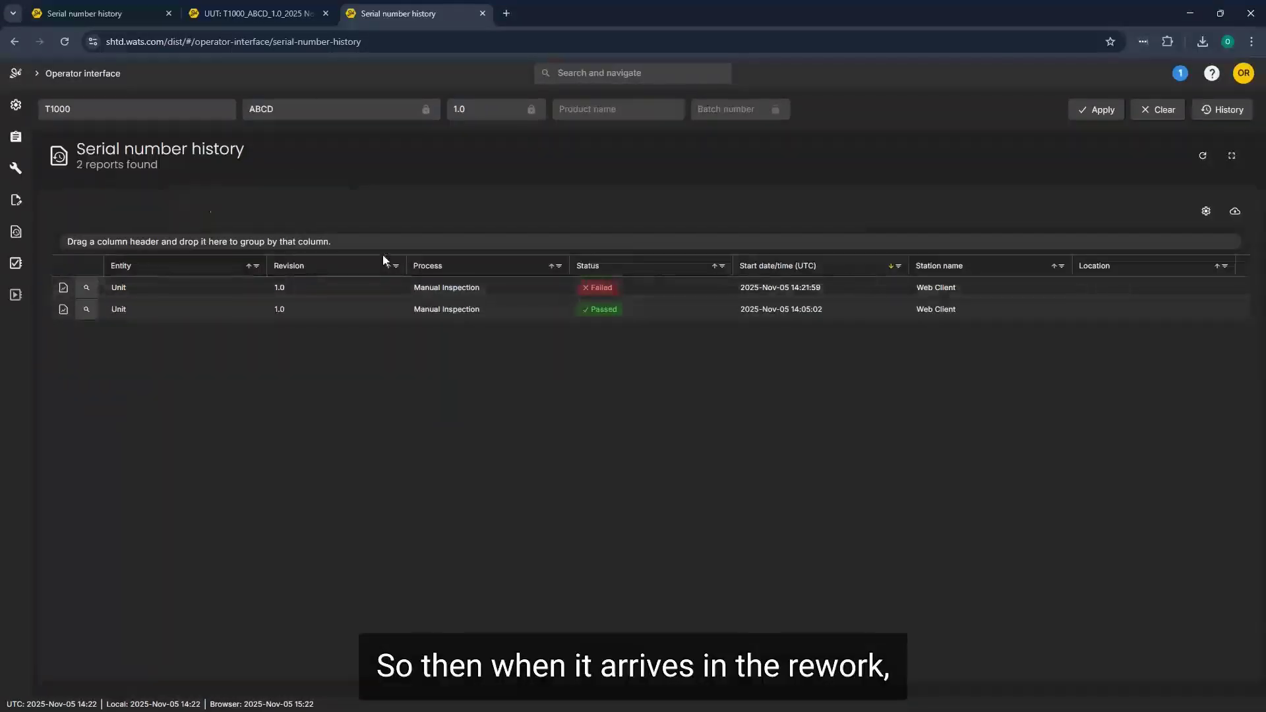
Submit a Repair report for the unit's failed manual inspection, logging the Numeric Limit step's repair as Reprogram
{"action": "left_click", "coordinate": [17, 169]}
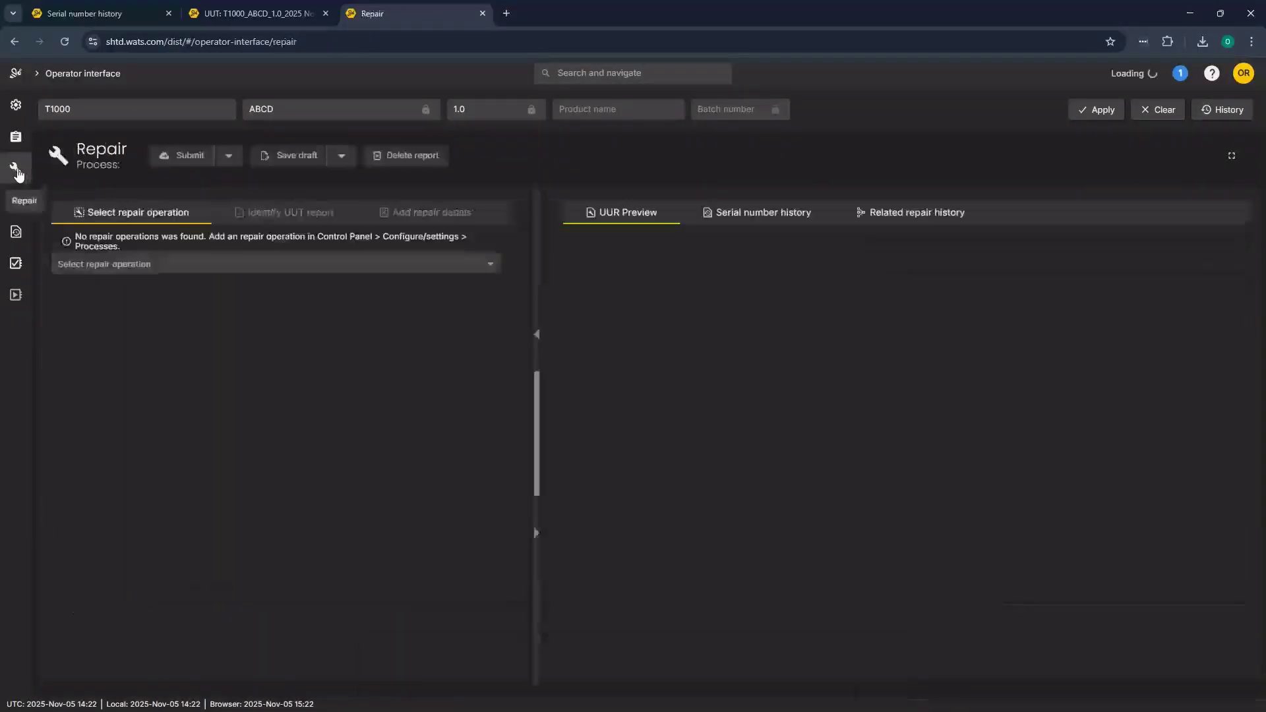
{"action": "left_click", "coordinate": [102, 269]}
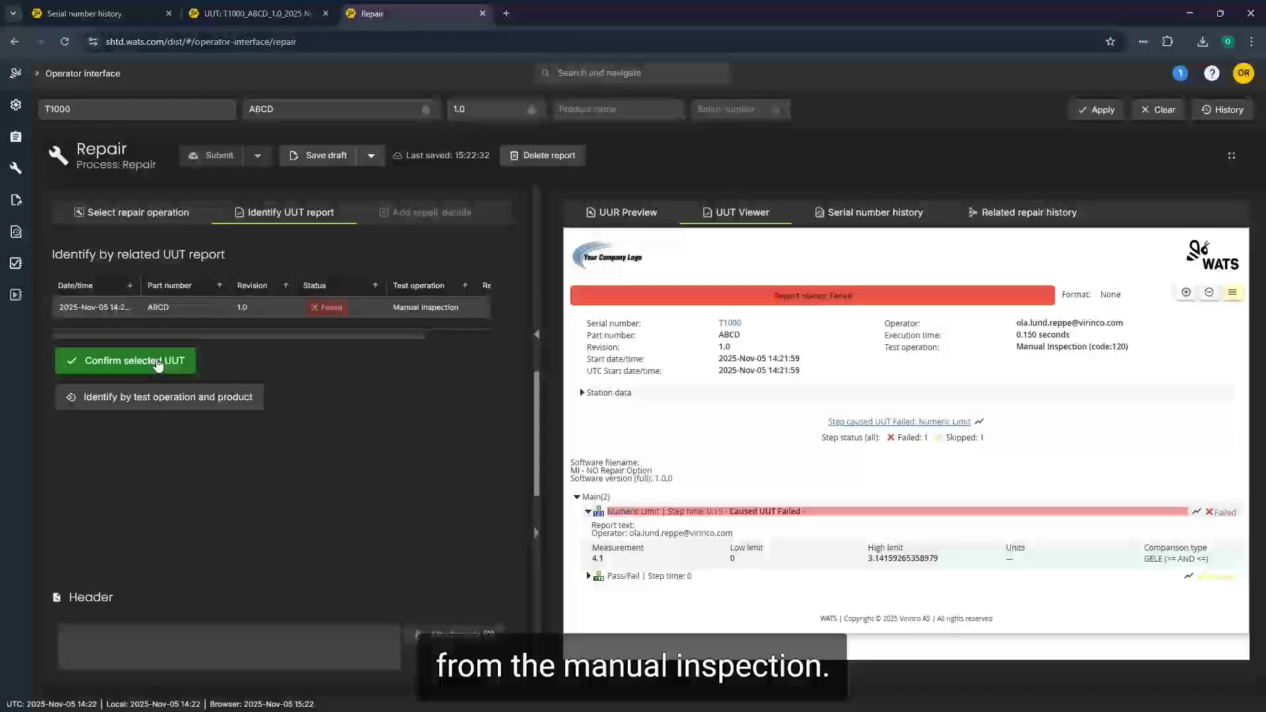
{"action": "left_click", "coordinate": [158, 362]}
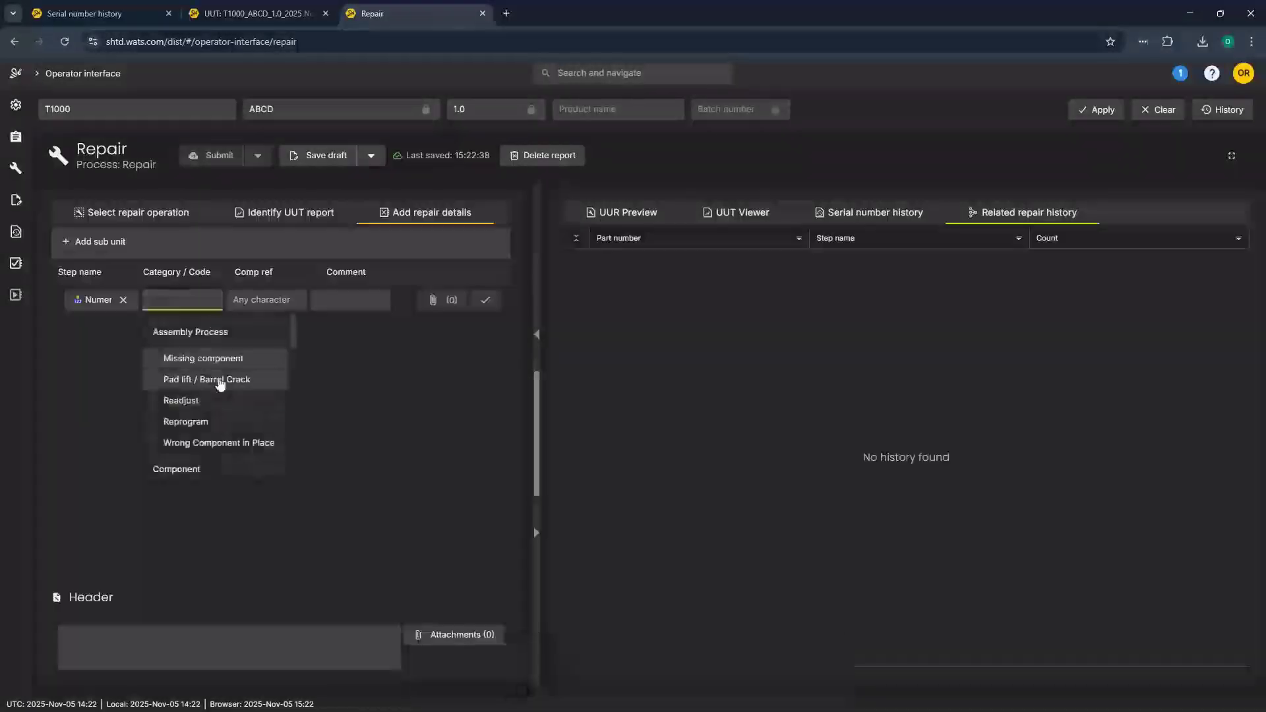
{"action": "left_click", "coordinate": [181, 421]}
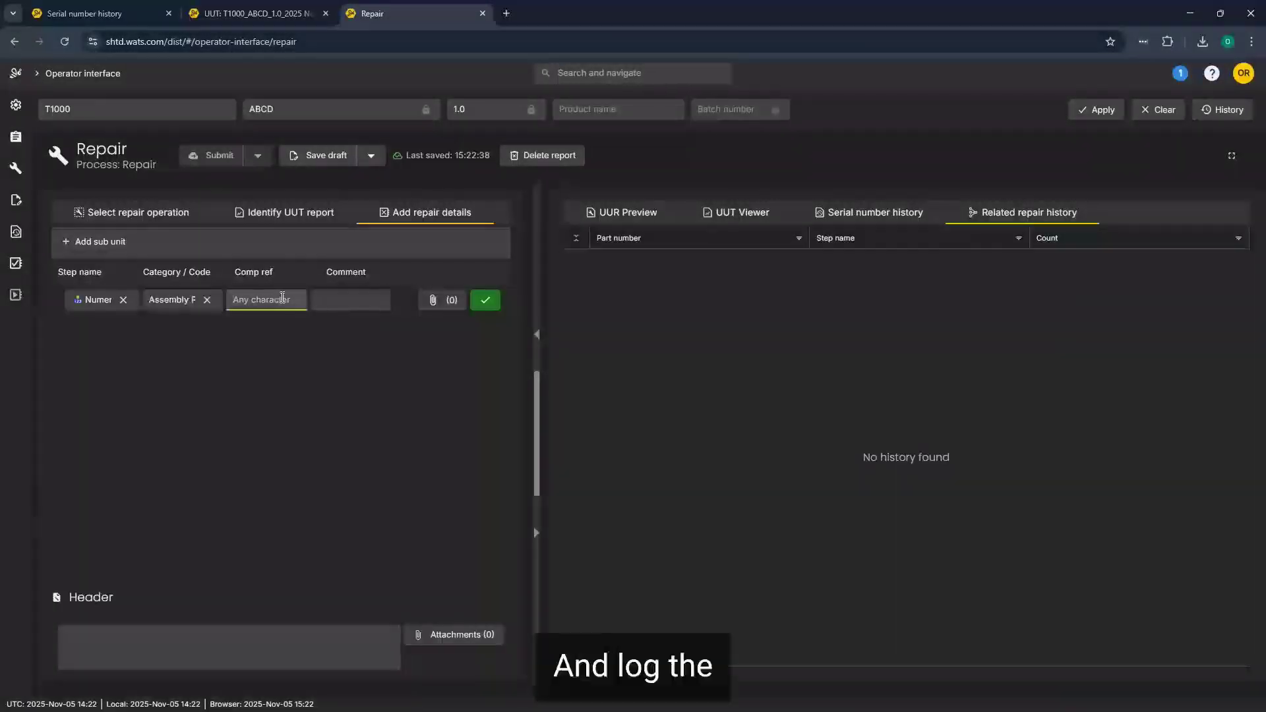
{"action": "left_click", "coordinate": [486, 301]}
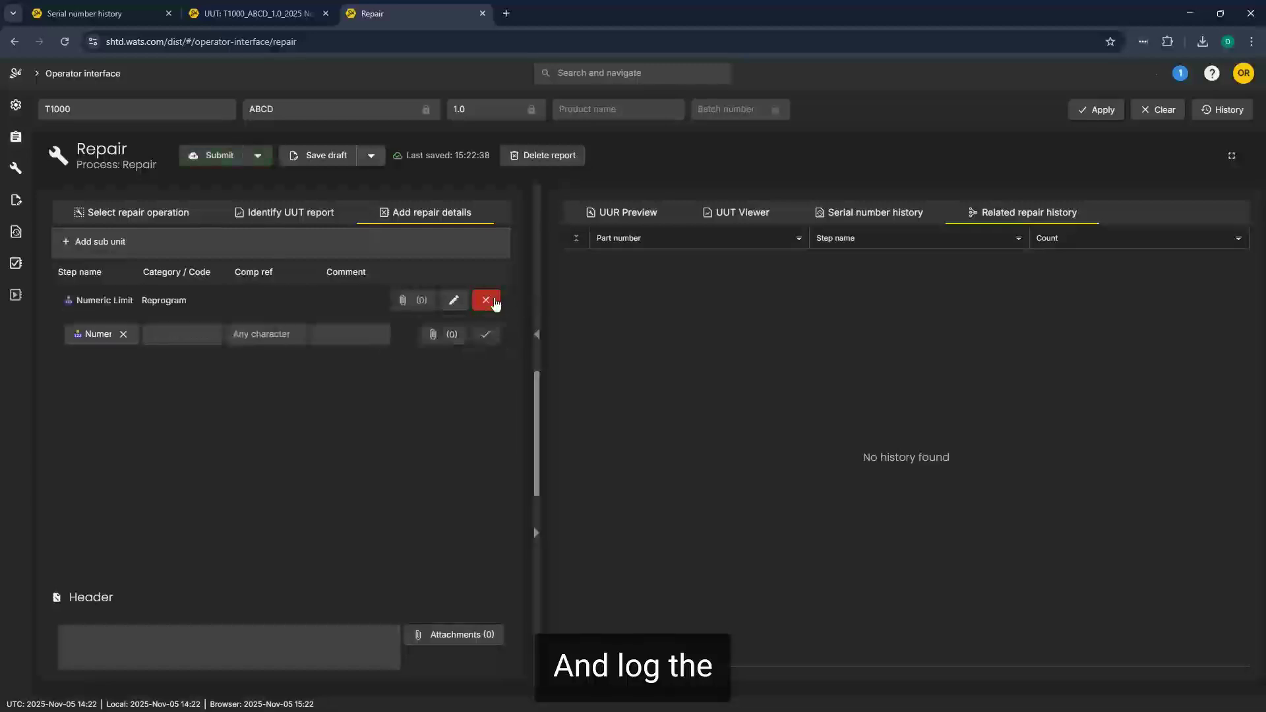
{"action": "left_click", "coordinate": [201, 163]}
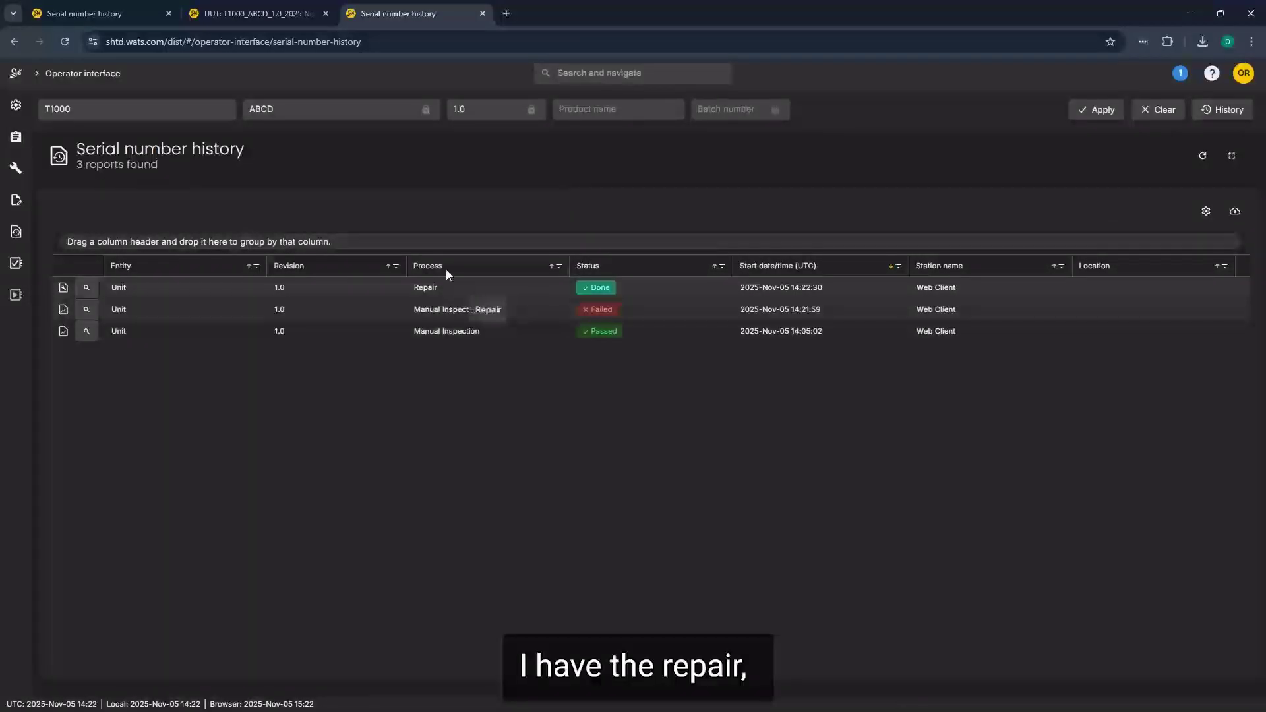
Rerun the unit's manual inspection with a Numeric Limit value of 3.1, pass the Pass/Fail step and submit the report
{"action": "left_click", "coordinate": [16, 137]}
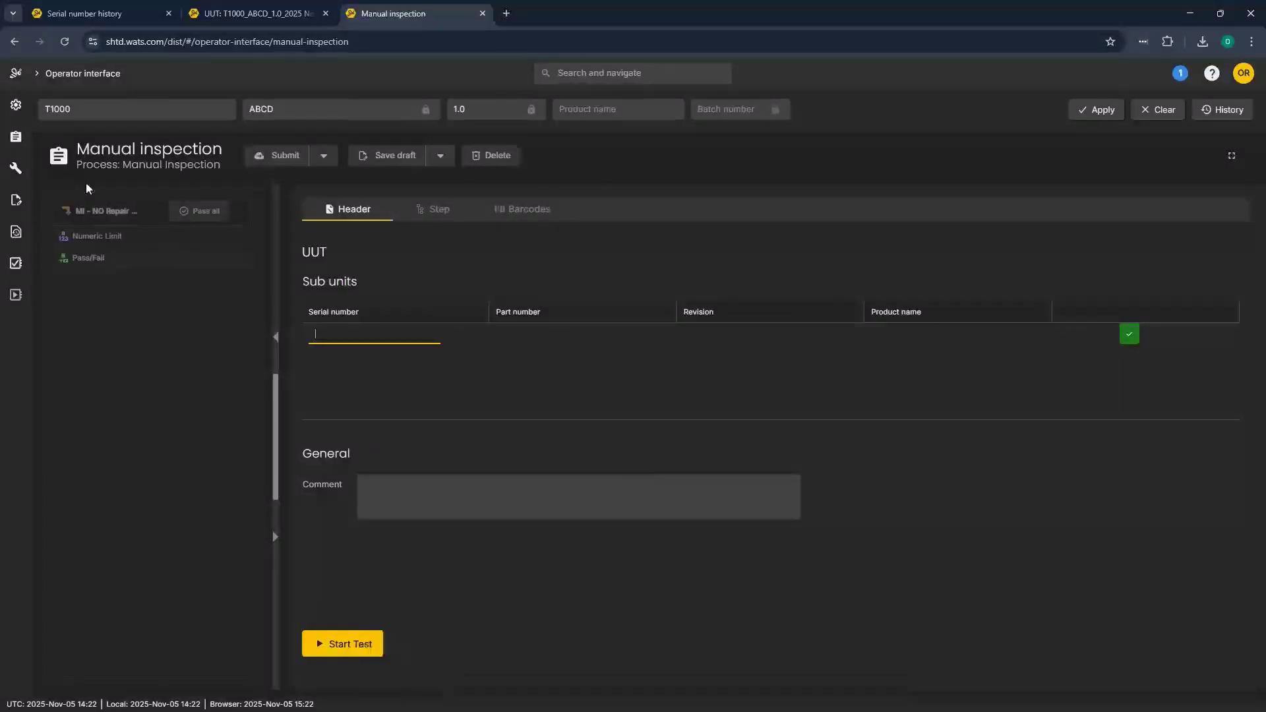
{"action": "left_click", "coordinate": [367, 646]}
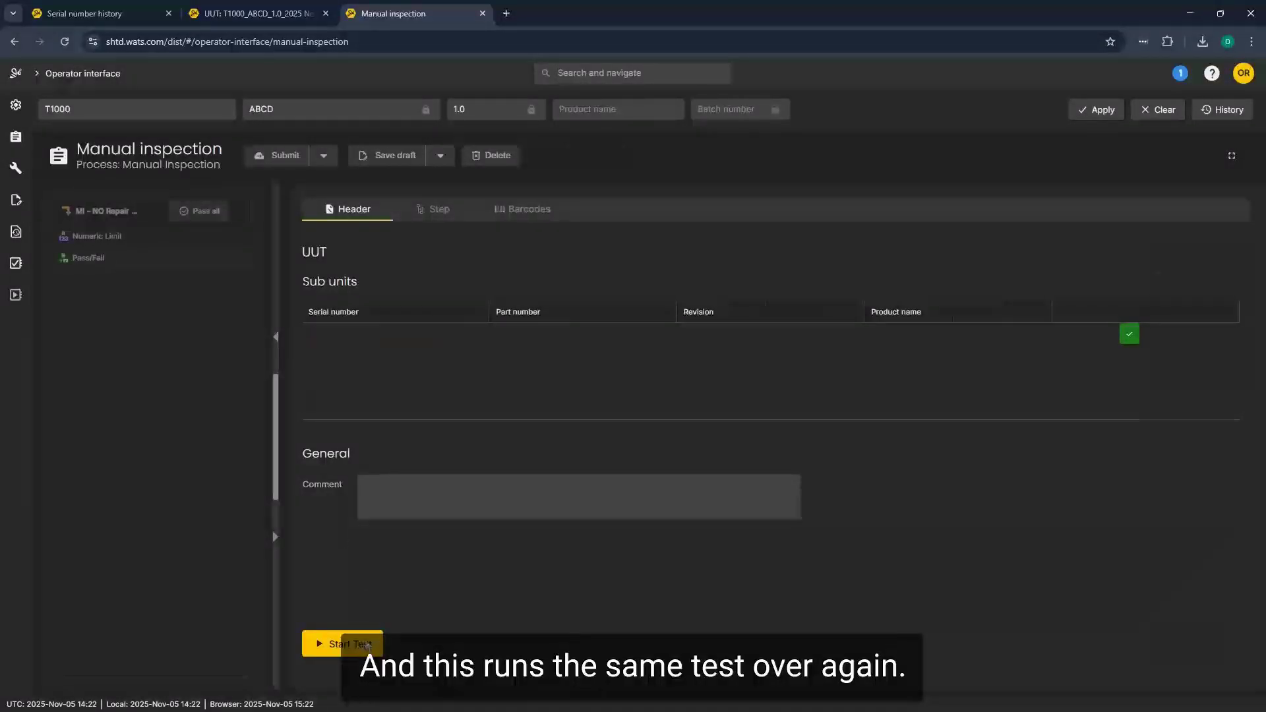
{"action": "type", "text": "3"}
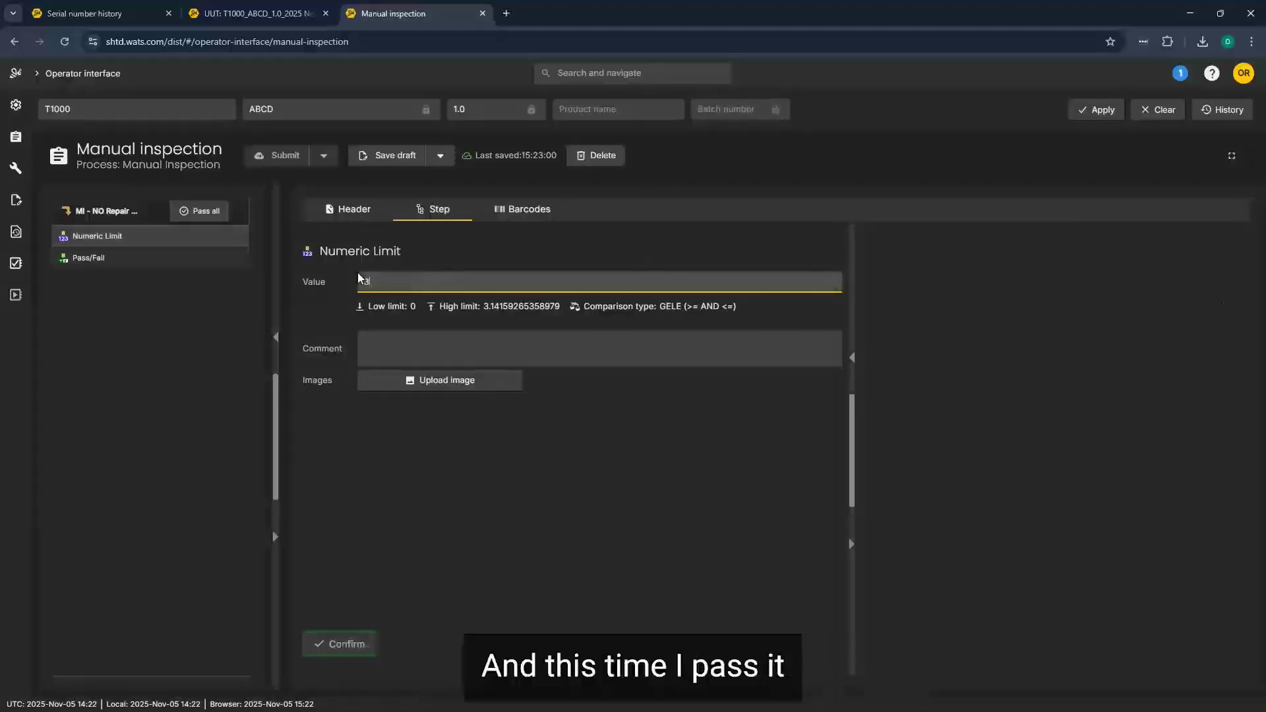
{"action": "type", "text": ".1"}
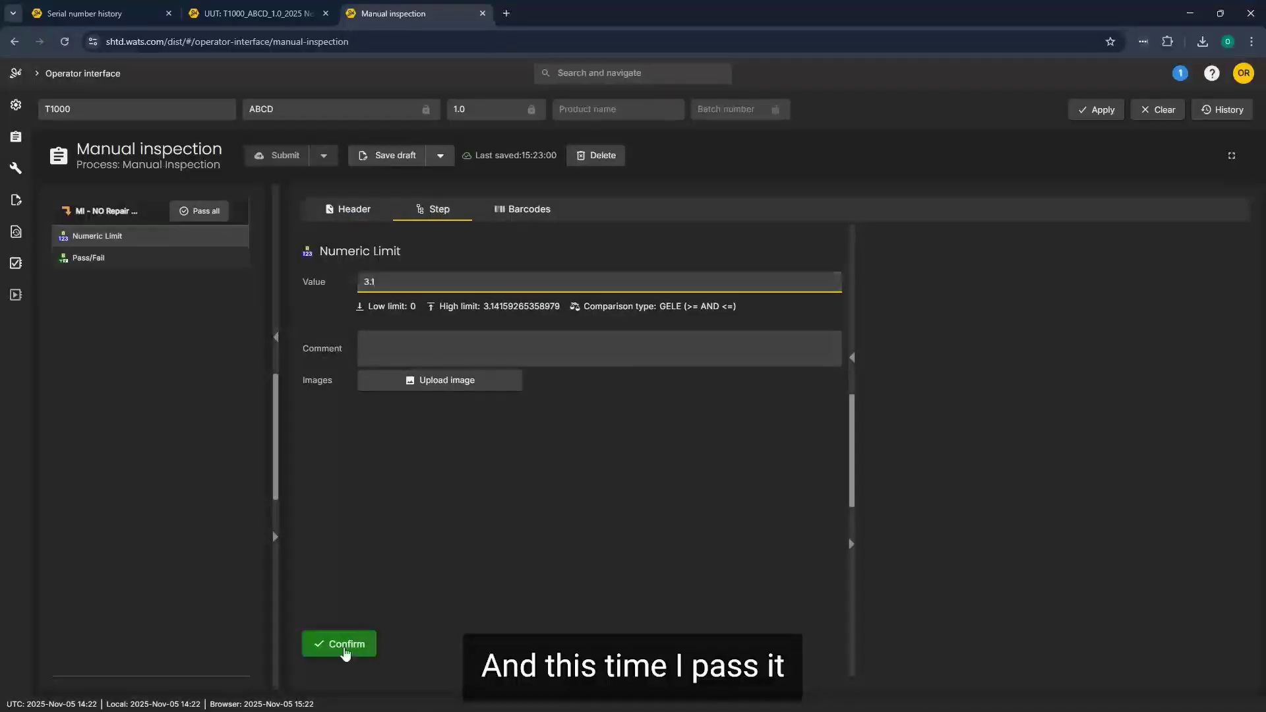
{"action": "left_click", "coordinate": [344, 646]}
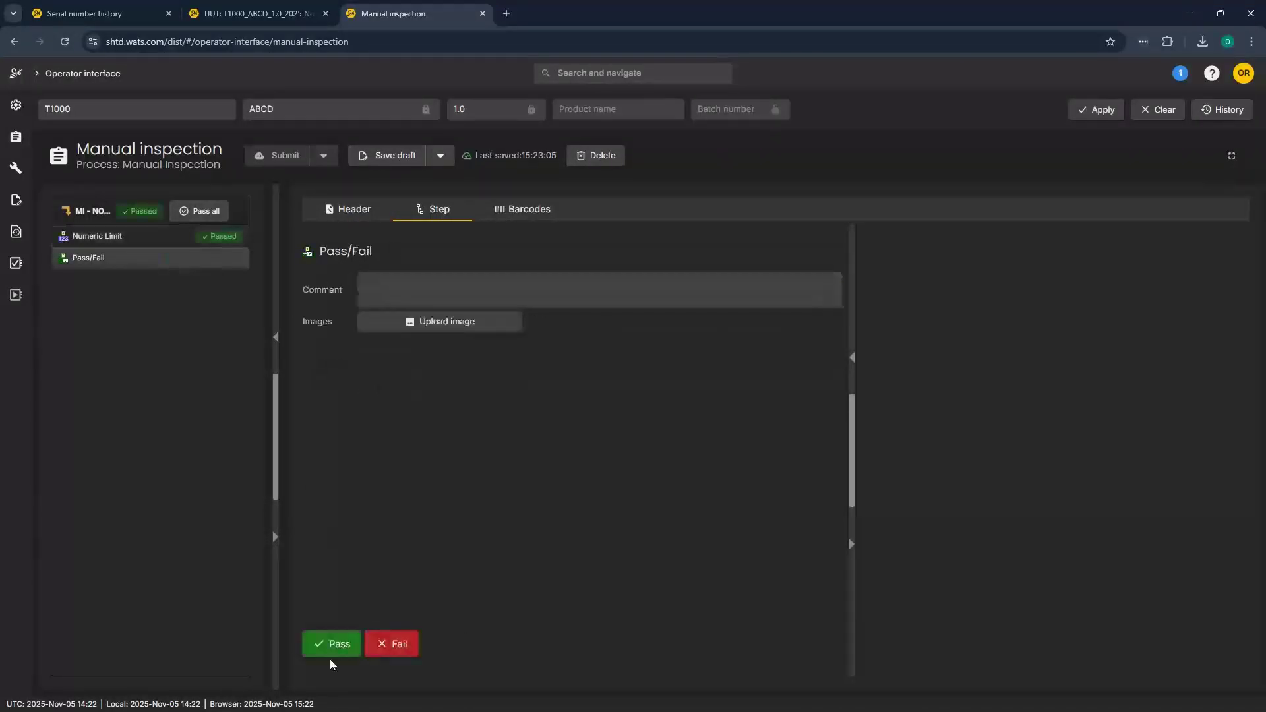
{"action": "left_click", "coordinate": [329, 646]}
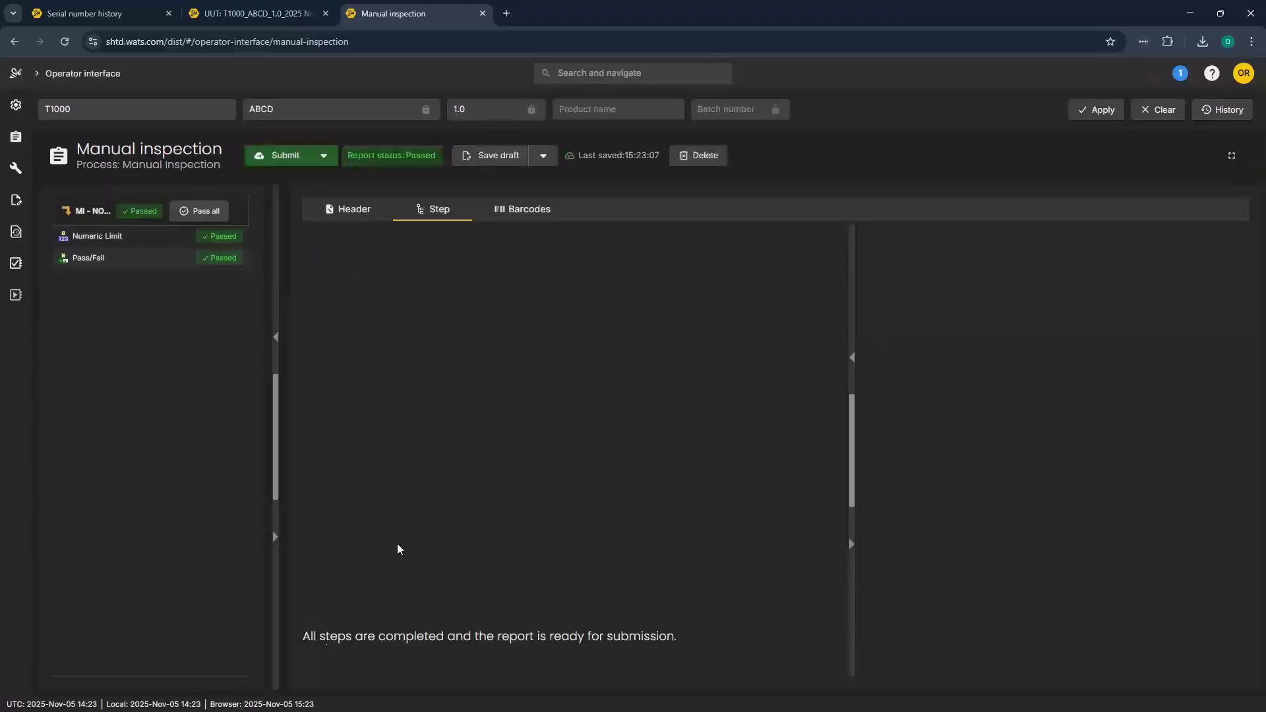
{"action": "left_click", "coordinate": [279, 152]}
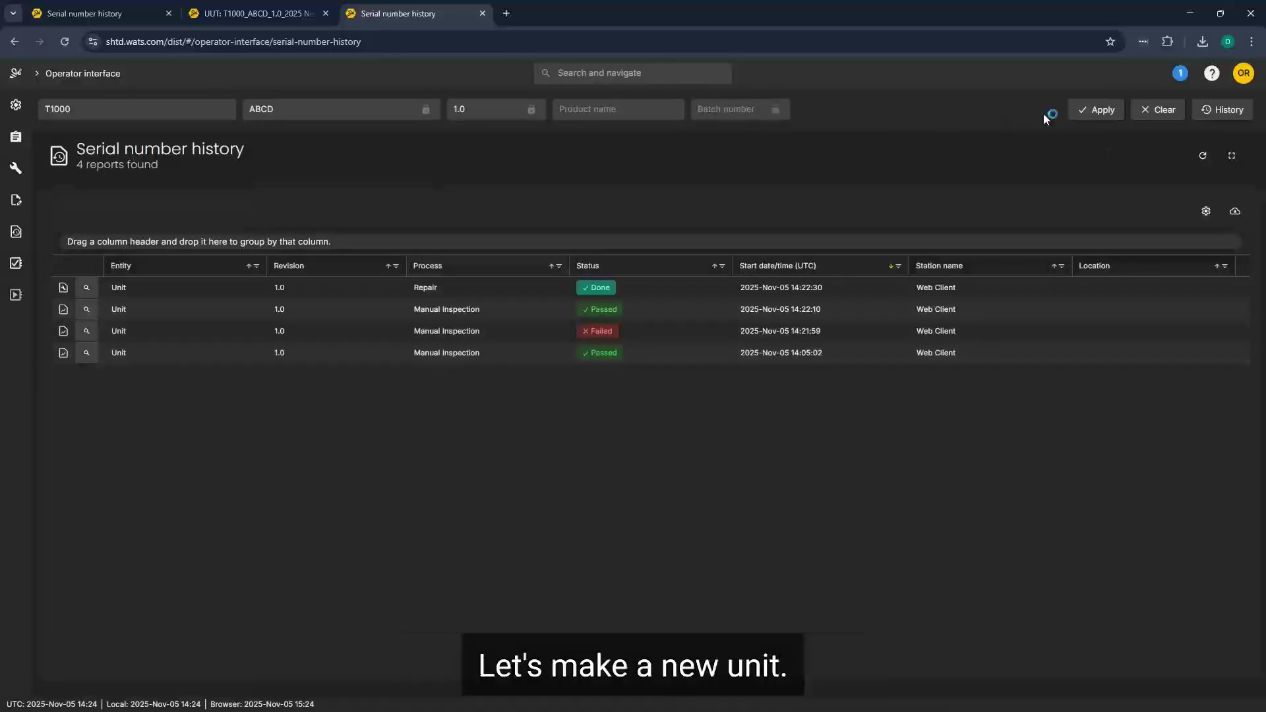
Clear the current unit and check in a new one with serial number T0002 and part number ABCD
{"action": "left_click", "coordinate": [1149, 113]}
{"action": "left_click", "coordinate": [141, 107]}
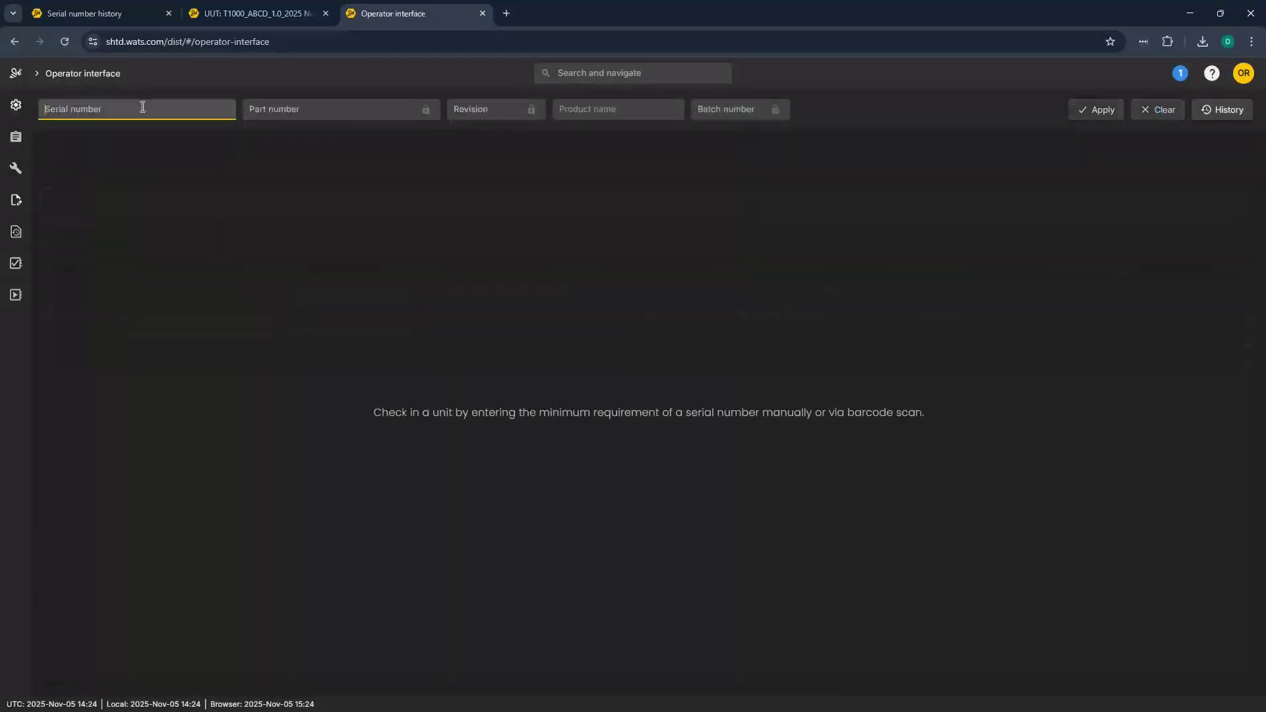
{"action": "type", "text": "T000"}
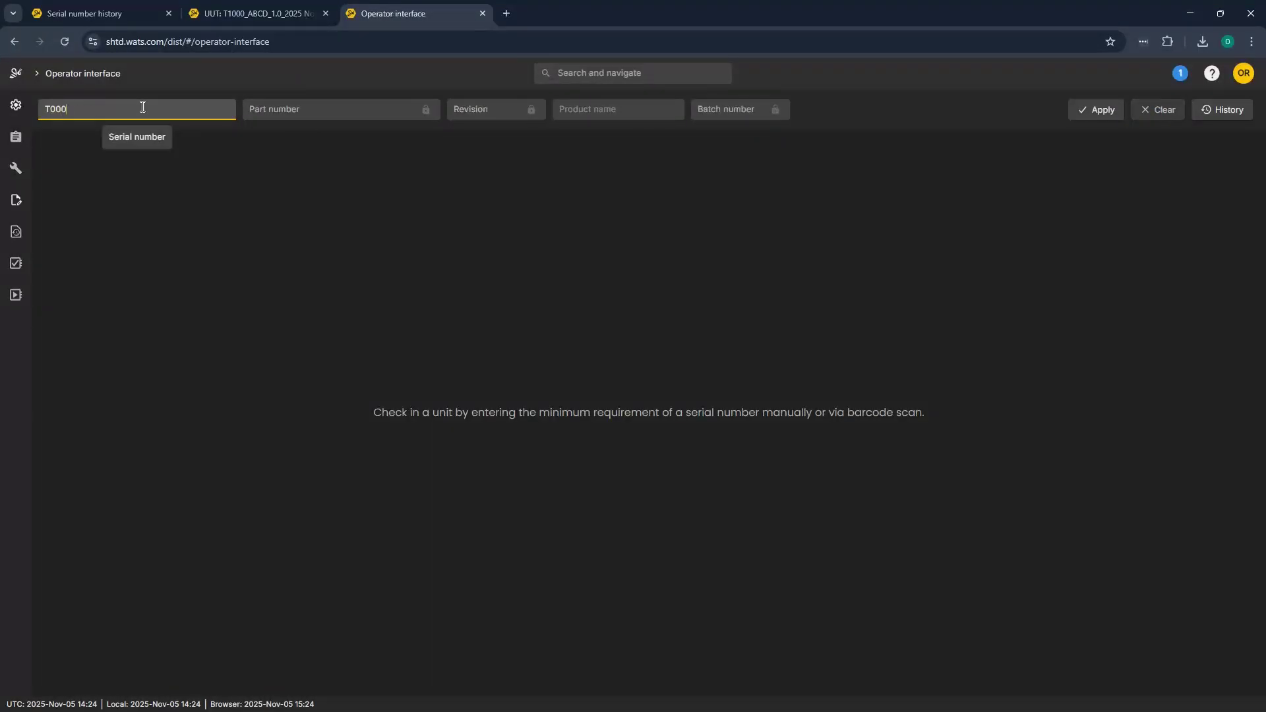
{"action": "type", "text": "2"}
{"action": "key", "text": "Tab"}
{"action": "type", "text": "AB"}
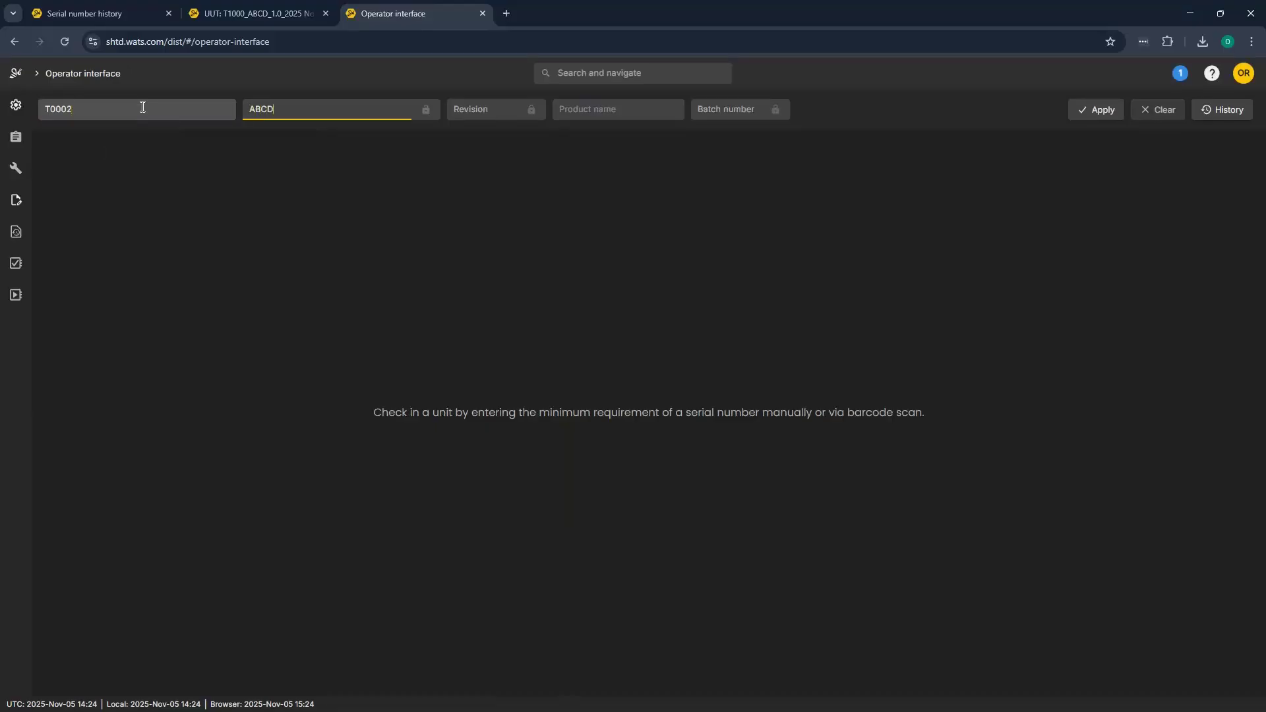
{"action": "left_click", "coordinate": [1115, 112]}
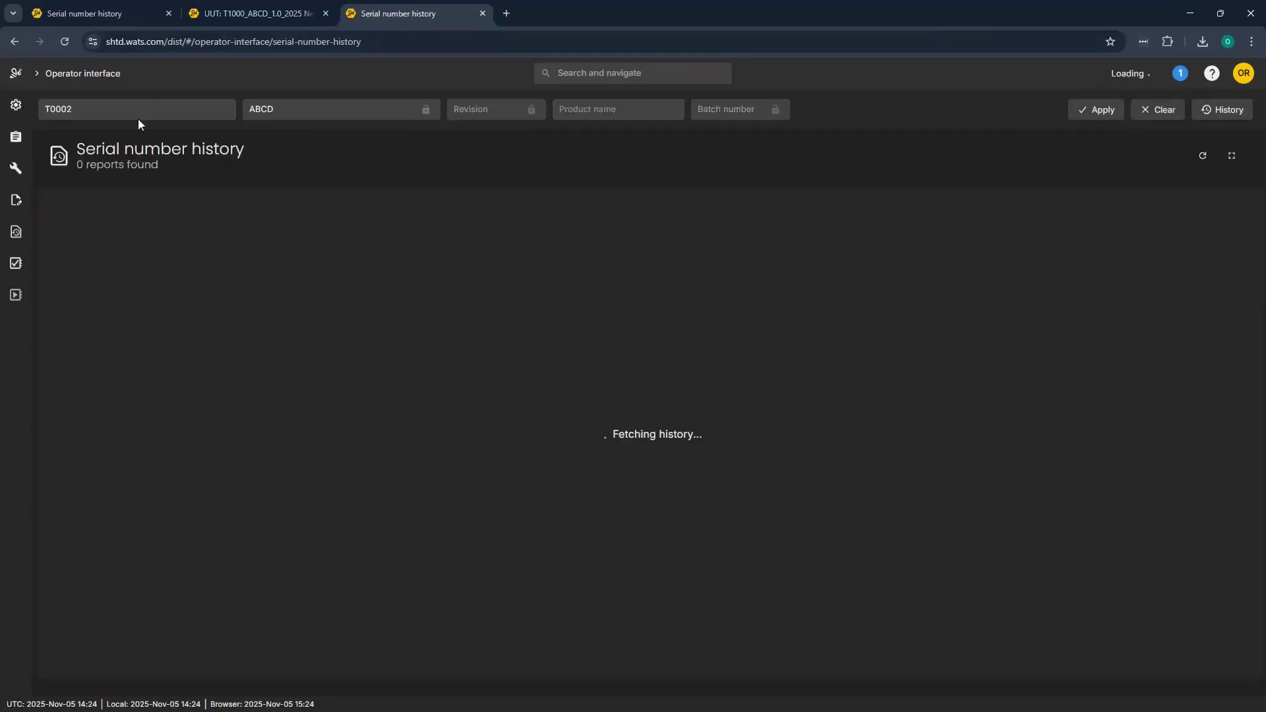
Start a manual inspection with the MI - Repair and Continue v1 sequence and confirm 4.5 for the Numeric Limit step
{"action": "left_click", "coordinate": [17, 138]}
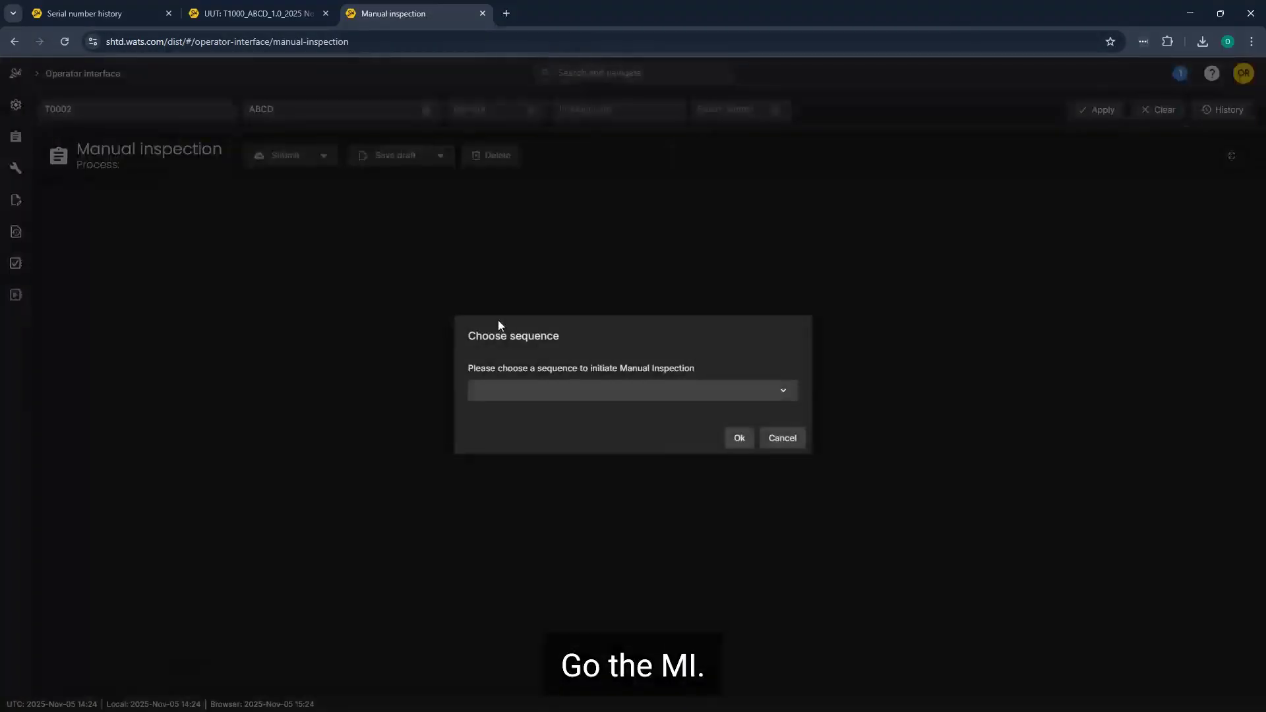
{"action": "left_click", "coordinate": [630, 395]}
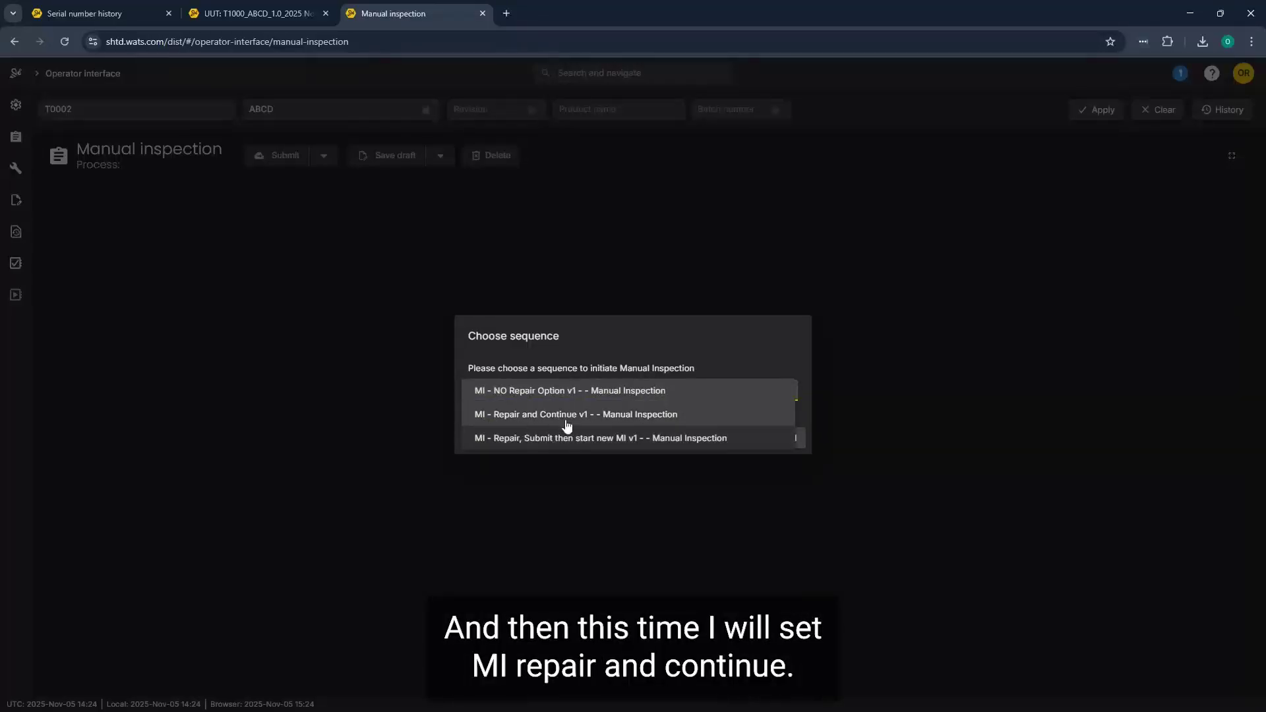
{"action": "left_click", "coordinate": [649, 418]}
{"action": "left_click", "coordinate": [741, 440]}
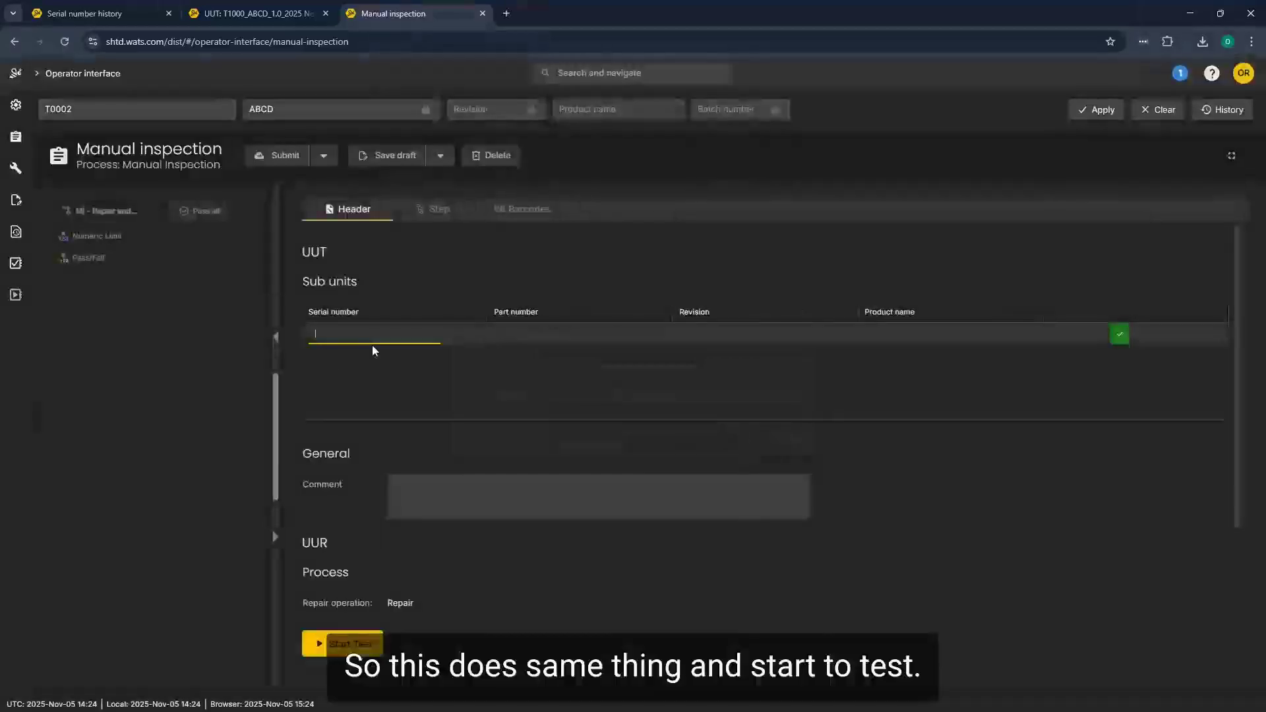
{"action": "left_click", "coordinate": [342, 644]}
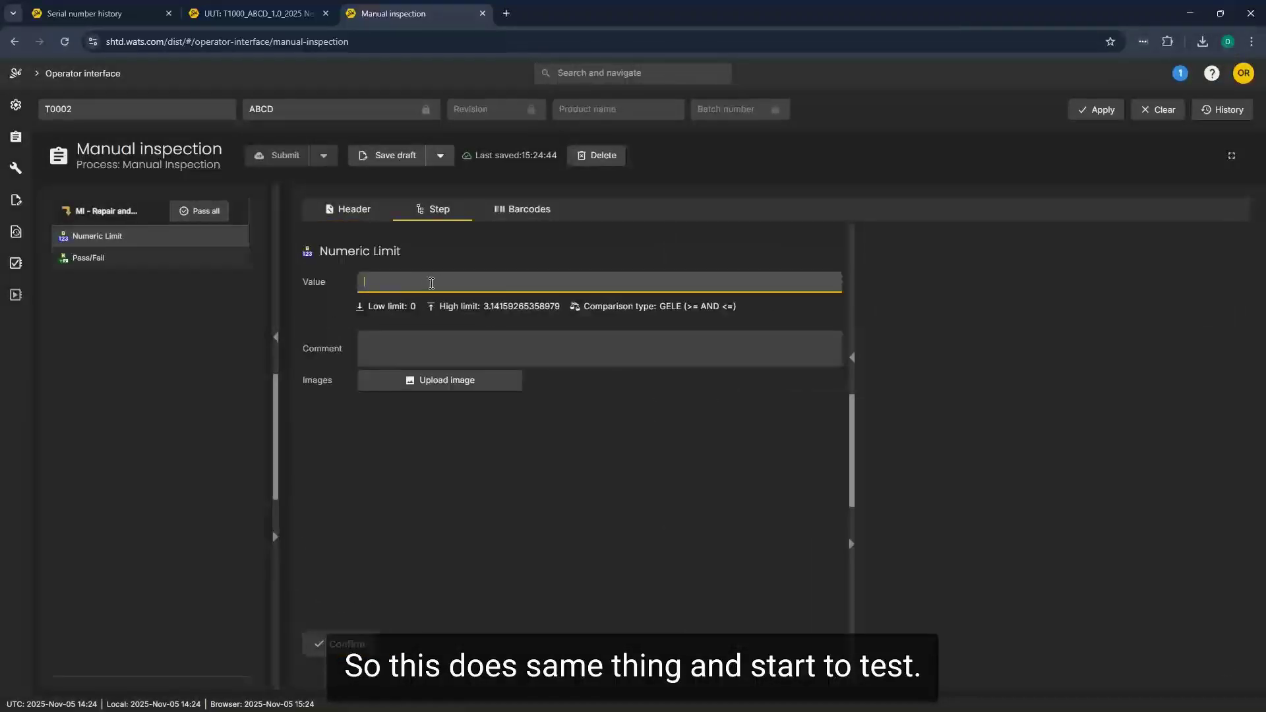
{"action": "type", "text": "4.5"}
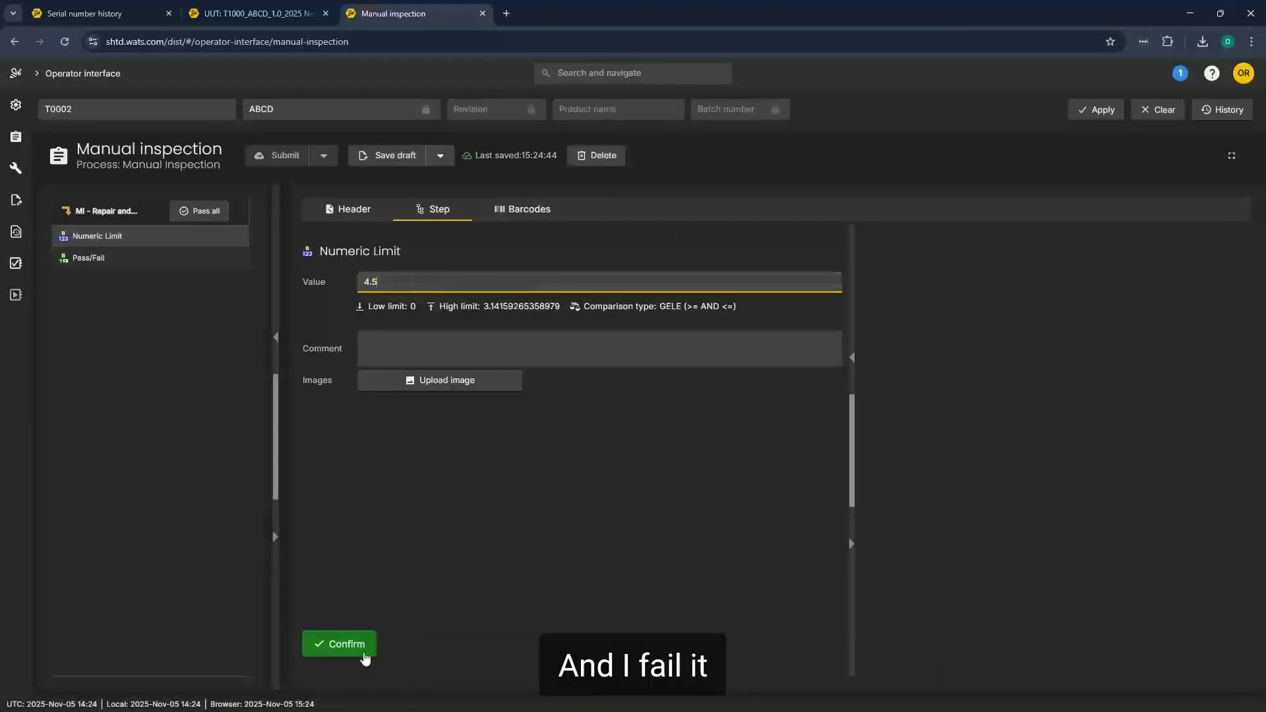
{"action": "left_click", "coordinate": [344, 650]}
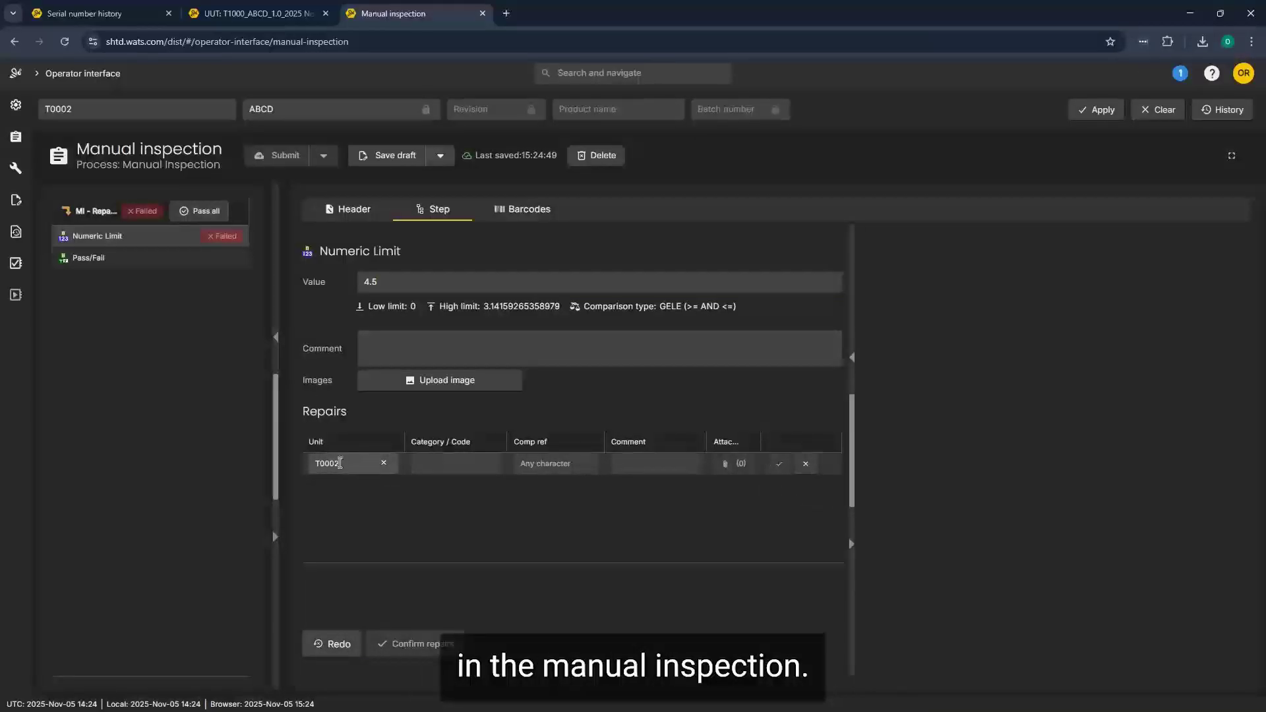
Confirm a Reprogram repair on the failed Numeric Limit step and submit the inspection with the Pass/Fail step passed
{"action": "left_click", "coordinate": [454, 463]}
{"action": "left_click", "coordinate": [483, 584]}
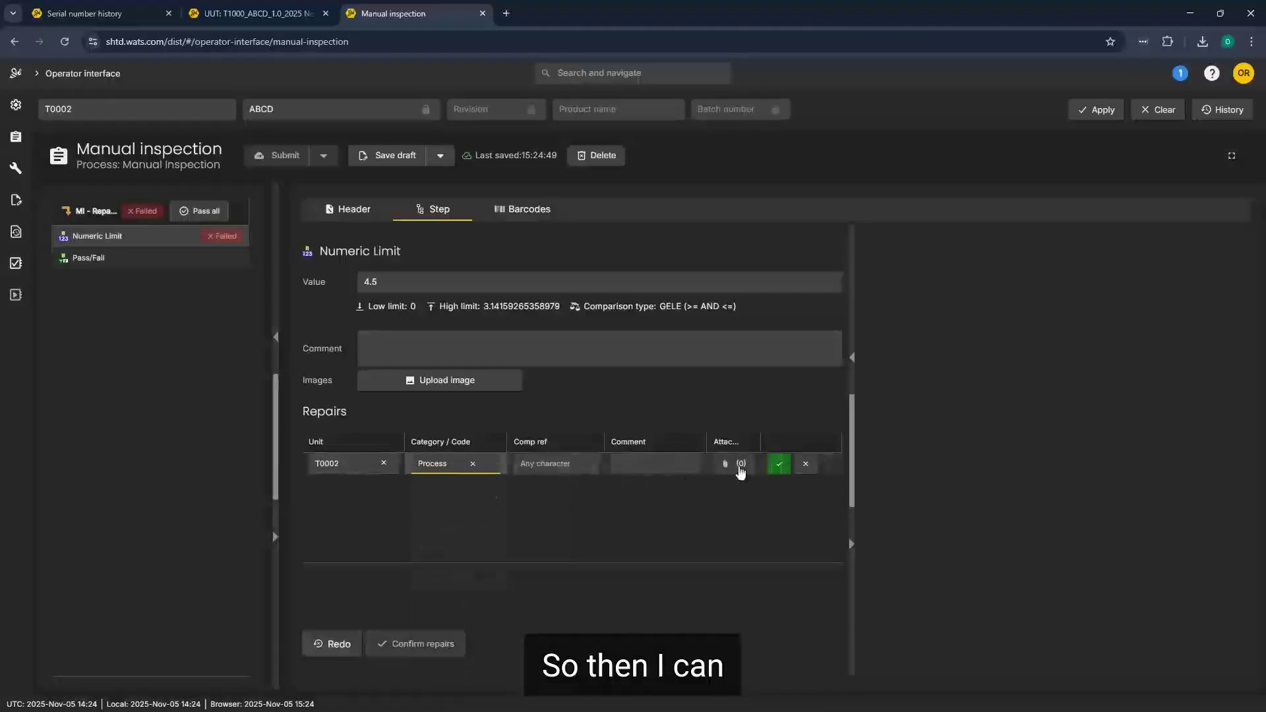
{"action": "left_click", "coordinate": [778, 466]}
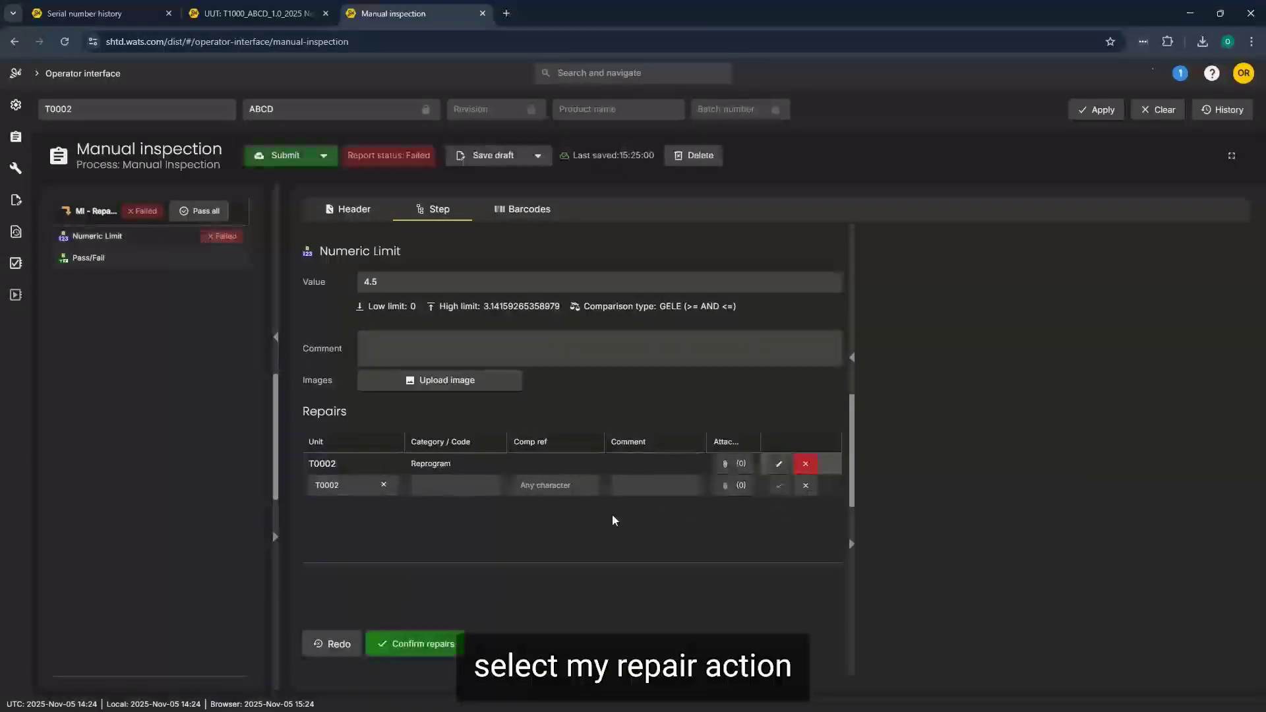
{"action": "left_click", "coordinate": [430, 645]}
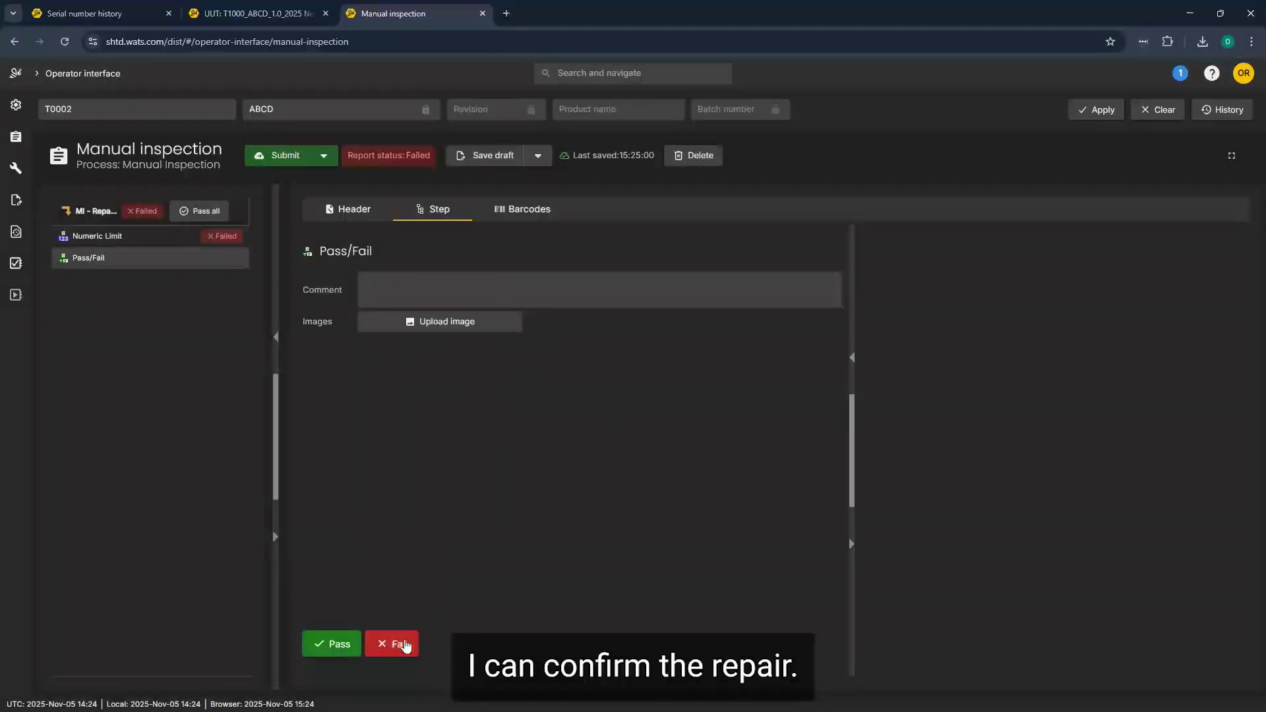
{"action": "left_click", "coordinate": [336, 645]}
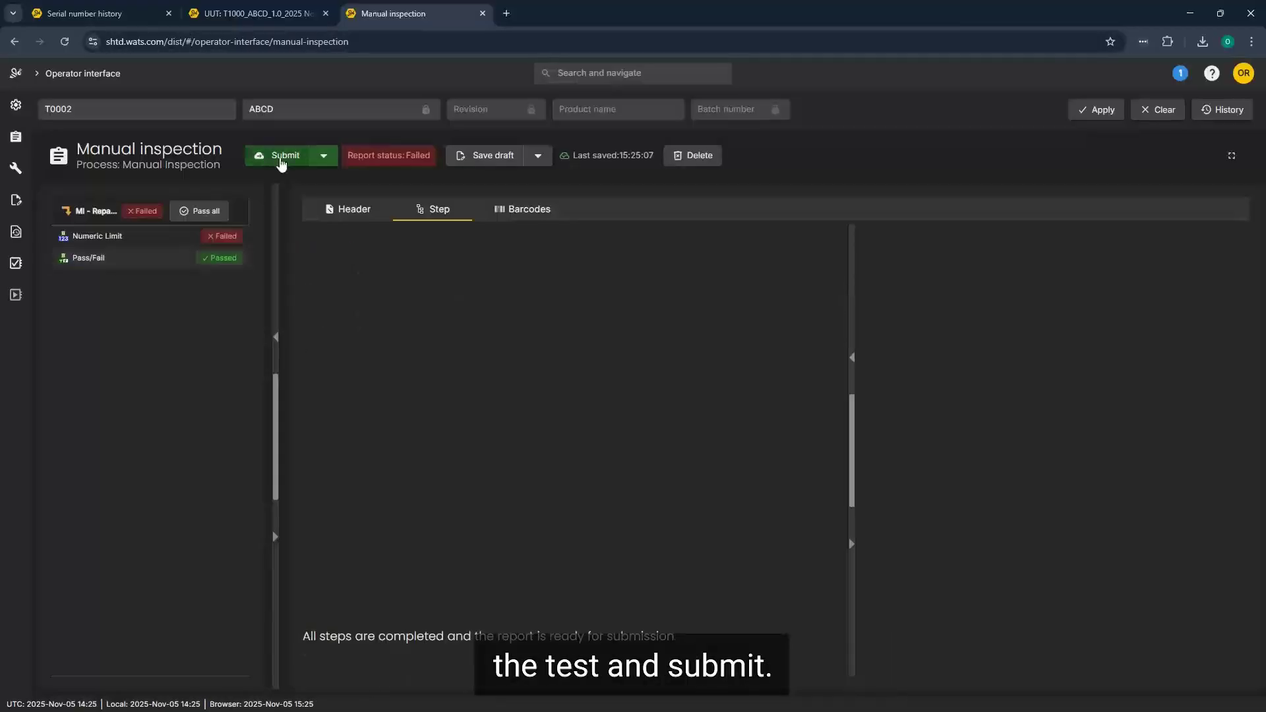
{"action": "left_click", "coordinate": [282, 159]}
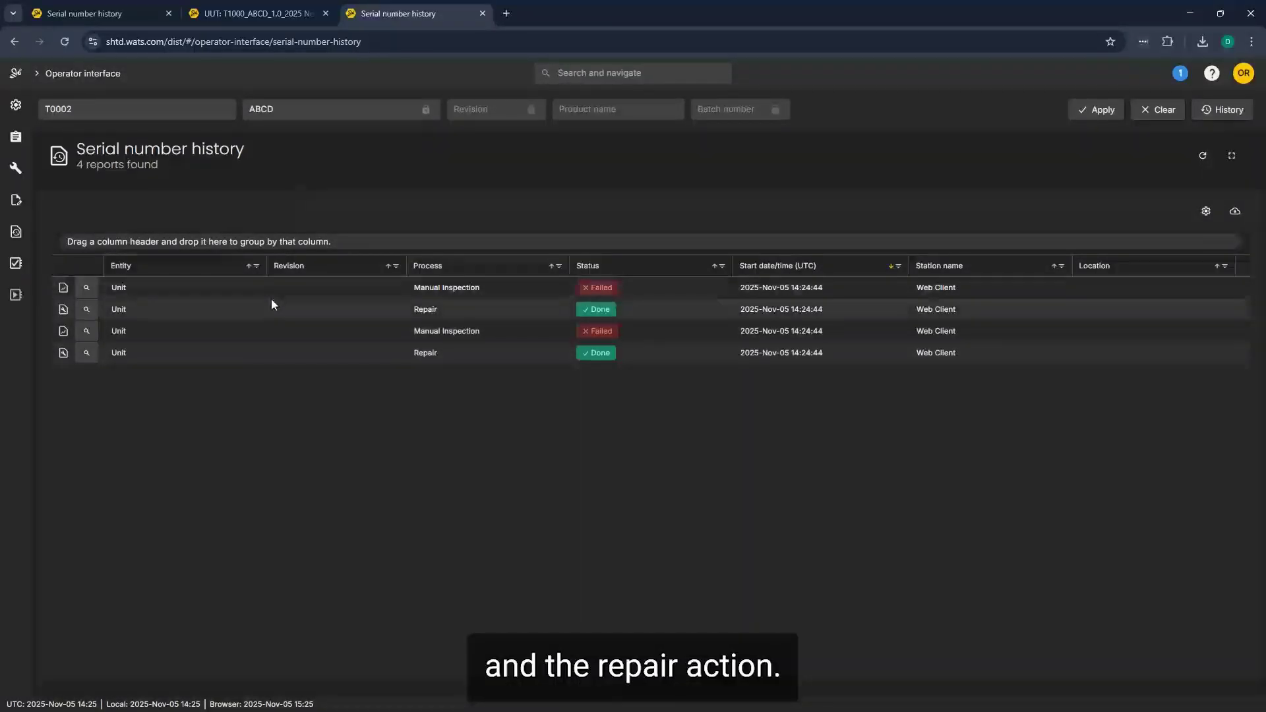
Run a new manual inspection with the MI - NO Repair Option v1 sequence, passing all steps at once and submitting it
{"action": "left_click", "coordinate": [19, 147]}
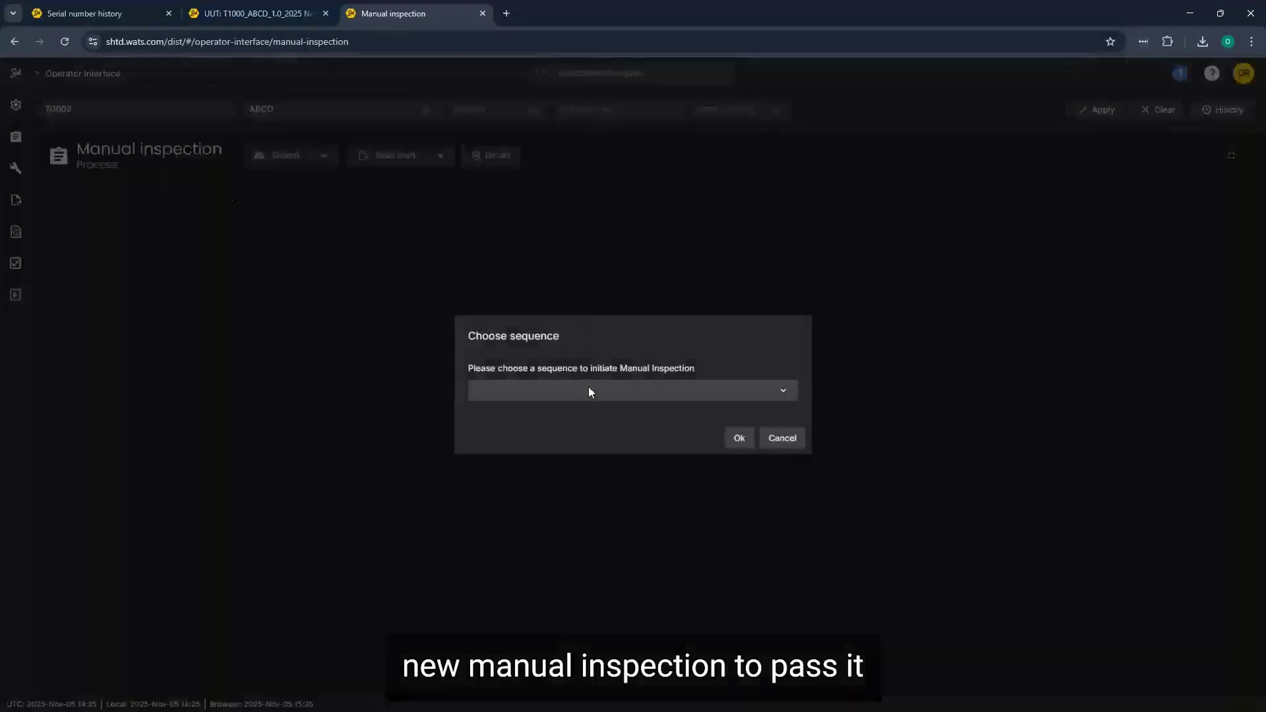
{"action": "left_click", "coordinate": [588, 387]}
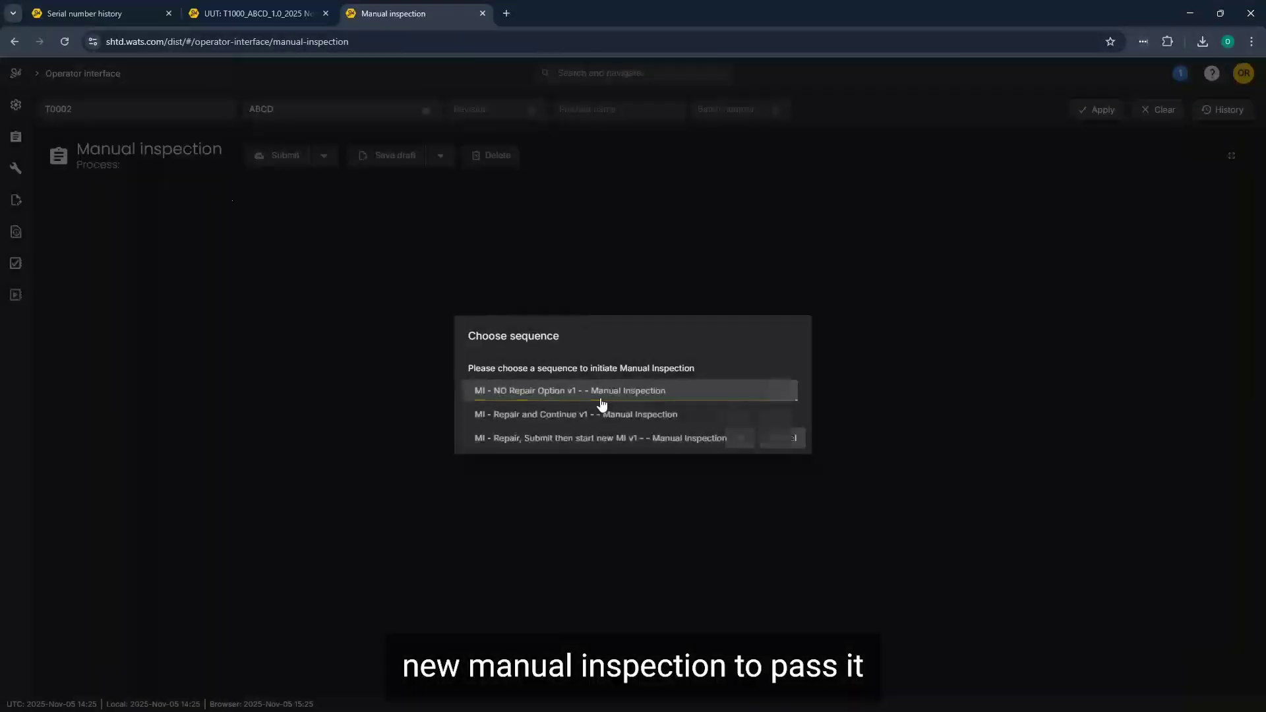
{"action": "left_click", "coordinate": [568, 393]}
{"action": "left_click", "coordinate": [741, 440]}
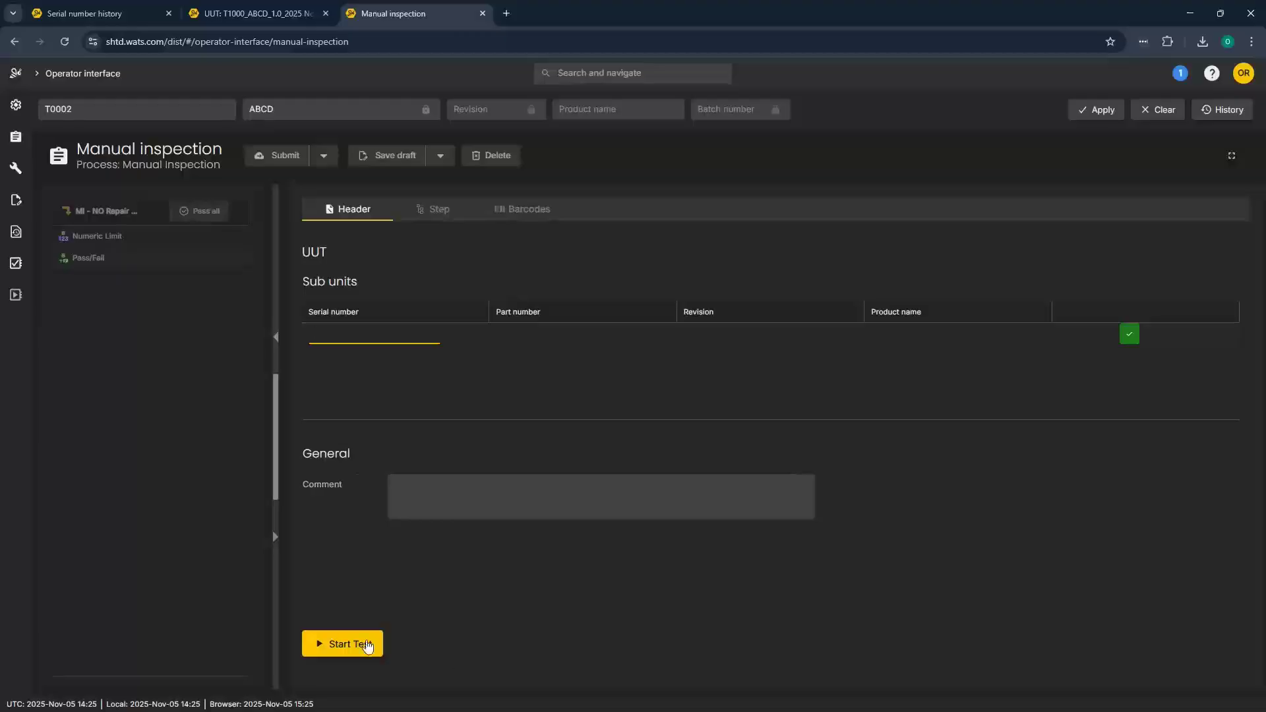
{"action": "left_click", "coordinate": [362, 644]}
{"action": "left_click", "coordinate": [201, 210]}
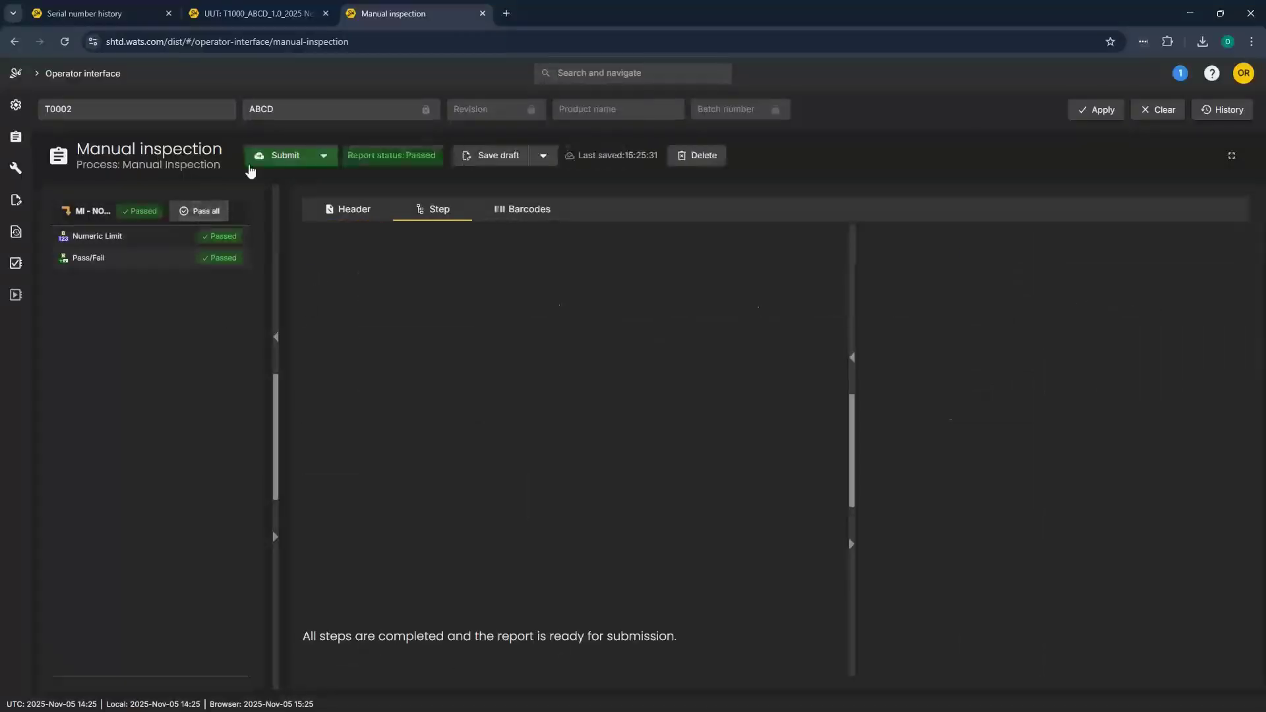
{"action": "left_click", "coordinate": [286, 155]}
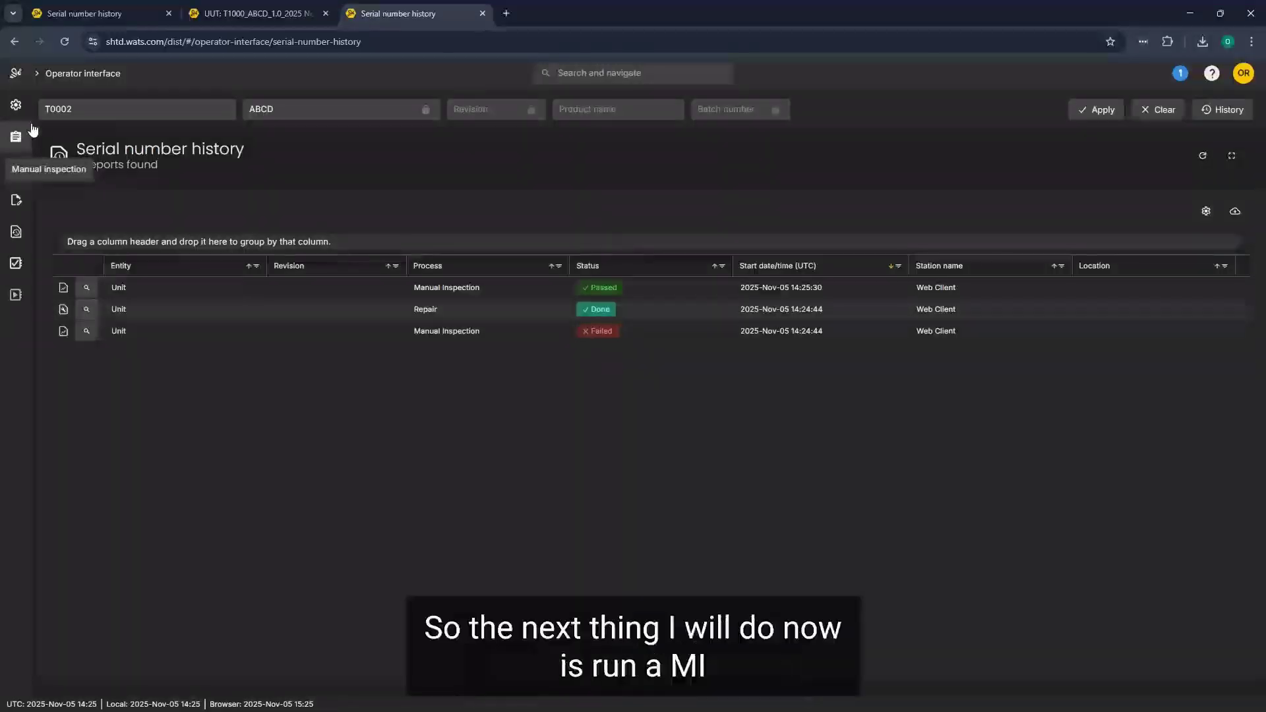
Start a manual inspection with the MI - Repair, Submit then start new MI v1 sequence and confirm 5 for the Numeric Limit step
{"action": "left_click", "coordinate": [19, 145]}
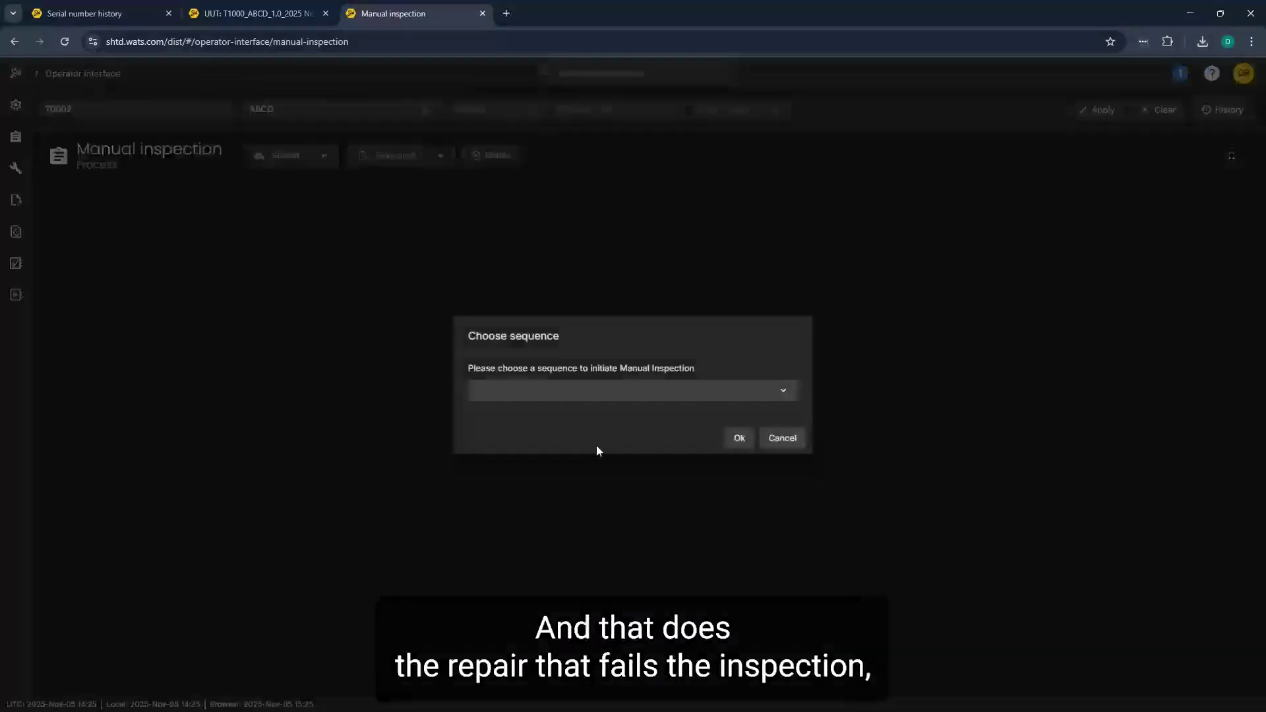
{"action": "left_click", "coordinate": [607, 394]}
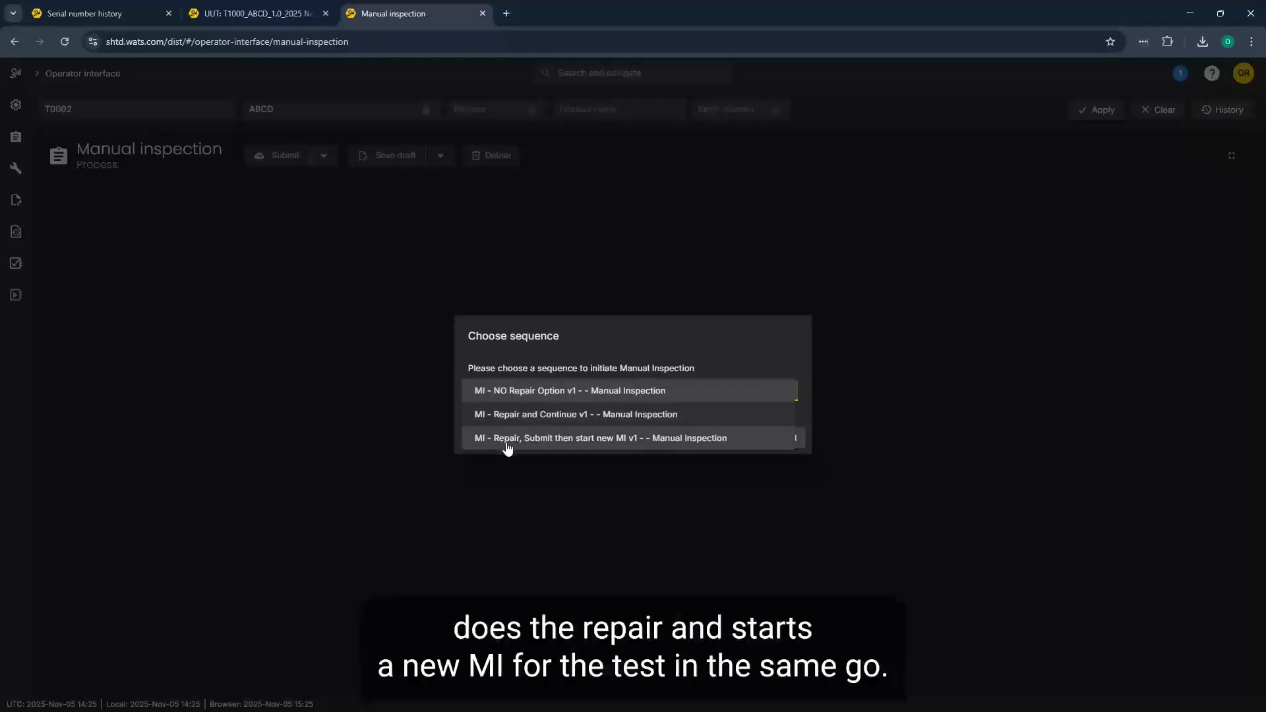
{"action": "left_click", "coordinate": [604, 439]}
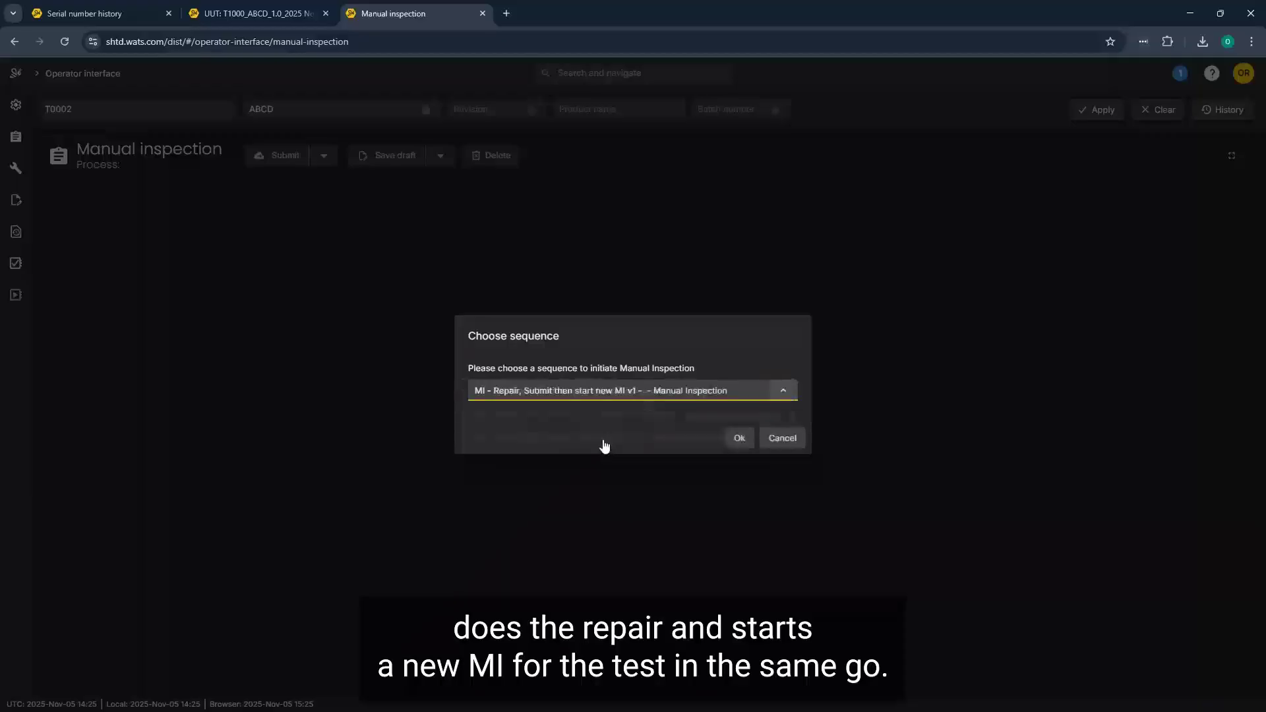
{"action": "left_click", "coordinate": [739, 439]}
{"action": "left_click", "coordinate": [361, 636]}
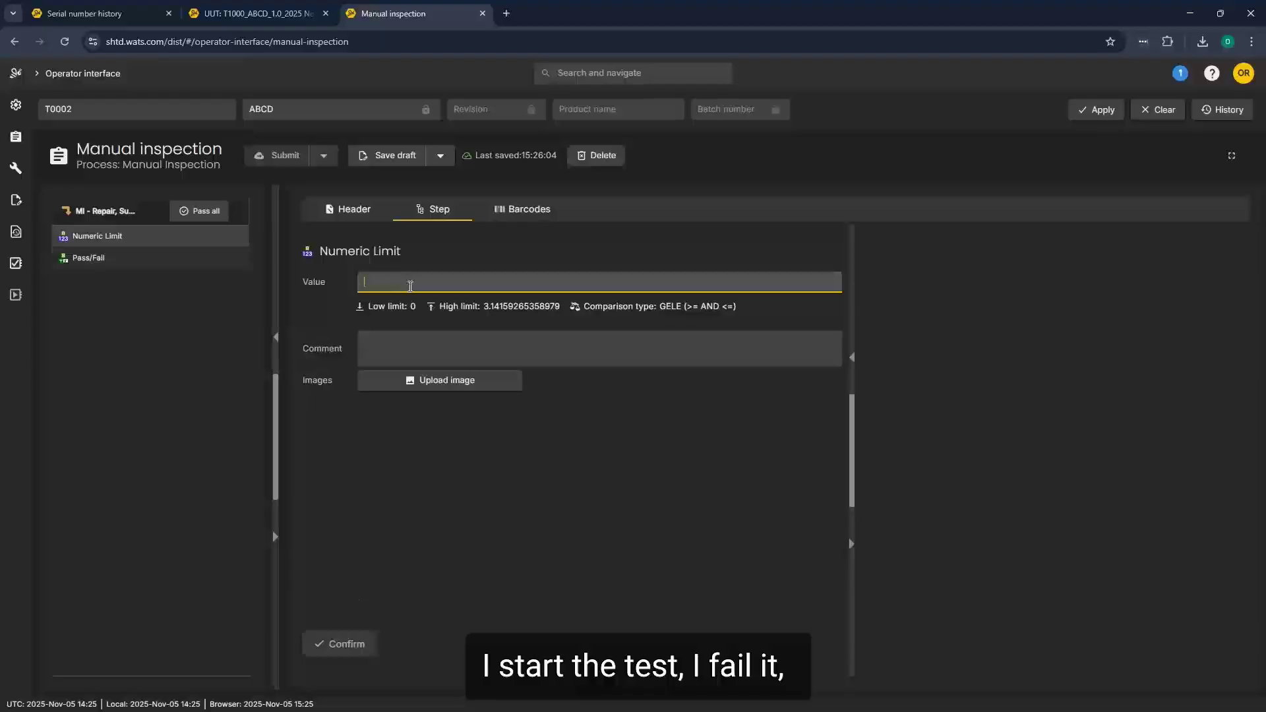
{"action": "type", "text": "5"}
{"action": "left_click", "coordinate": [356, 644]}
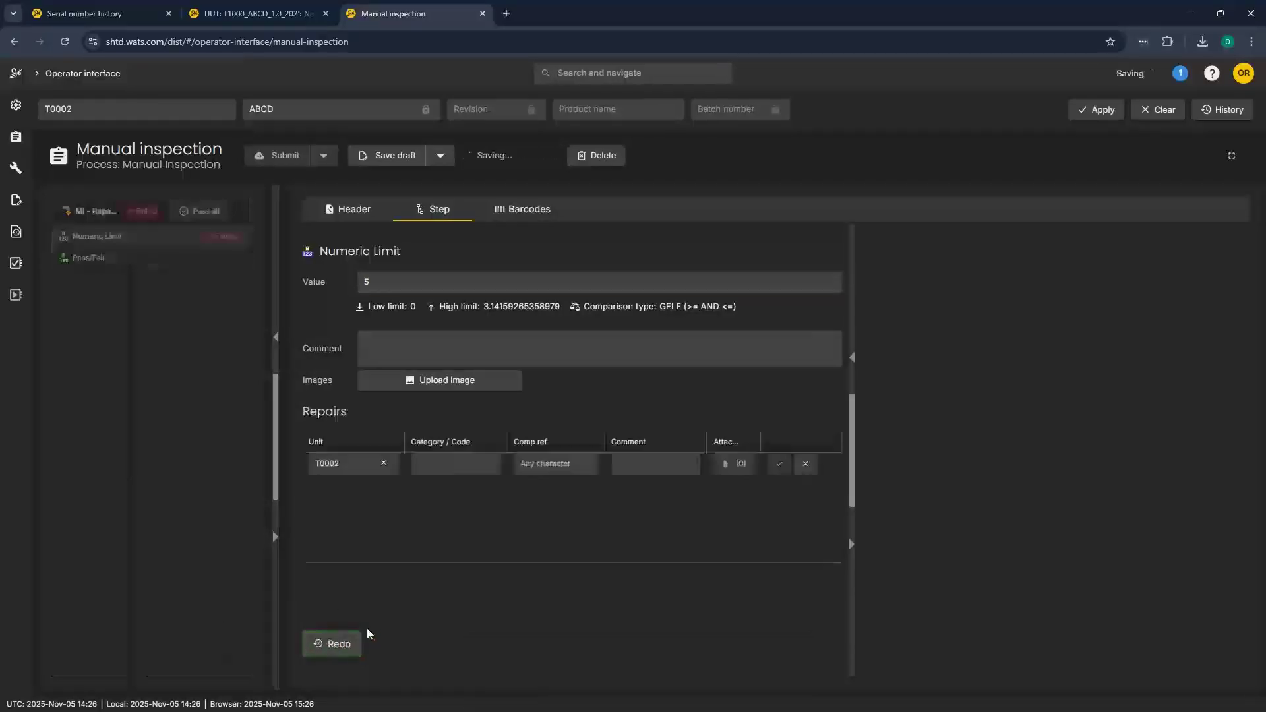
Submit the inspection with a Reprogram repair on the failed Numeric Limit step, and open the follow-up manual inspection
{"action": "left_click", "coordinate": [451, 464]}
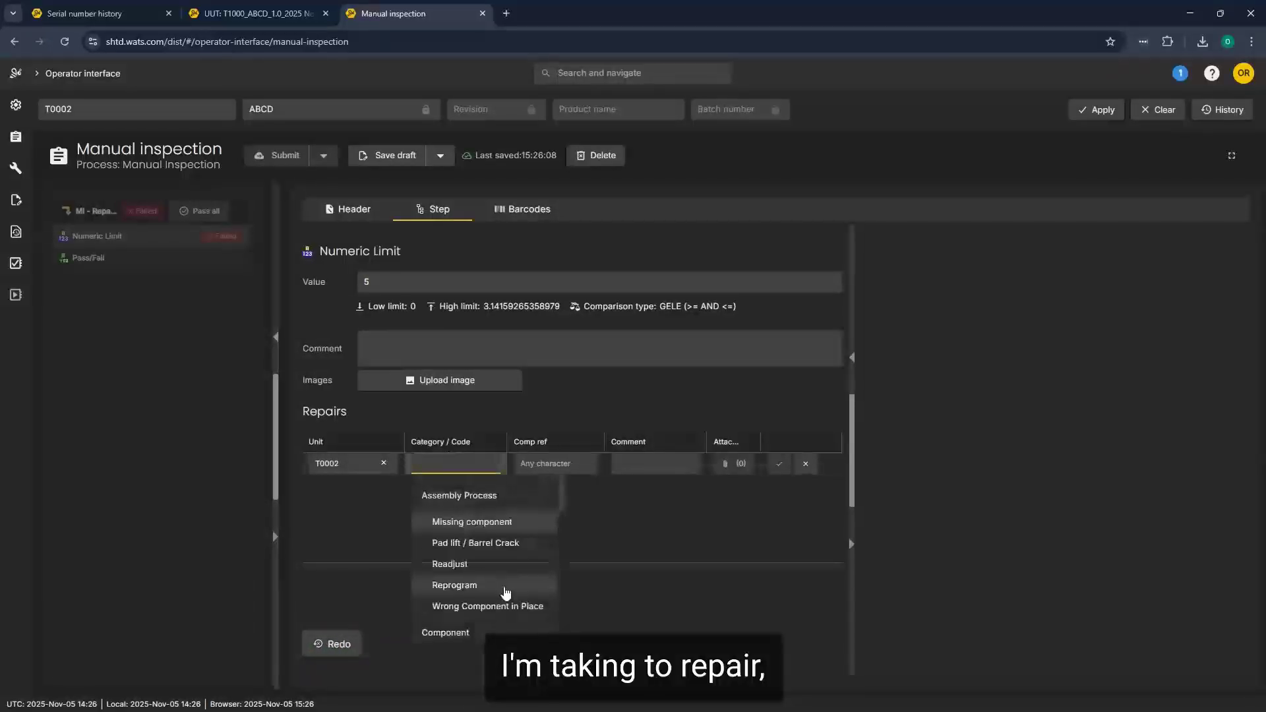
{"action": "left_click", "coordinate": [506, 588]}
{"action": "left_click", "coordinate": [778, 464]}
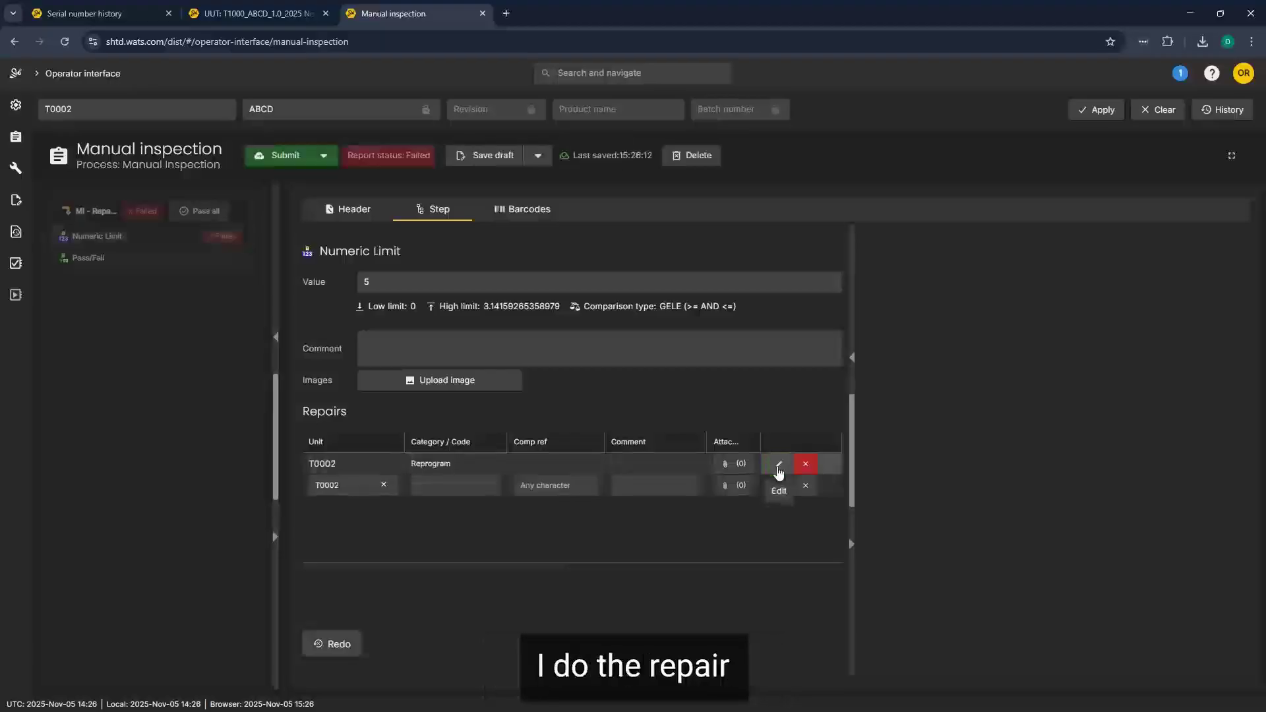
{"action": "left_click", "coordinate": [284, 158]}
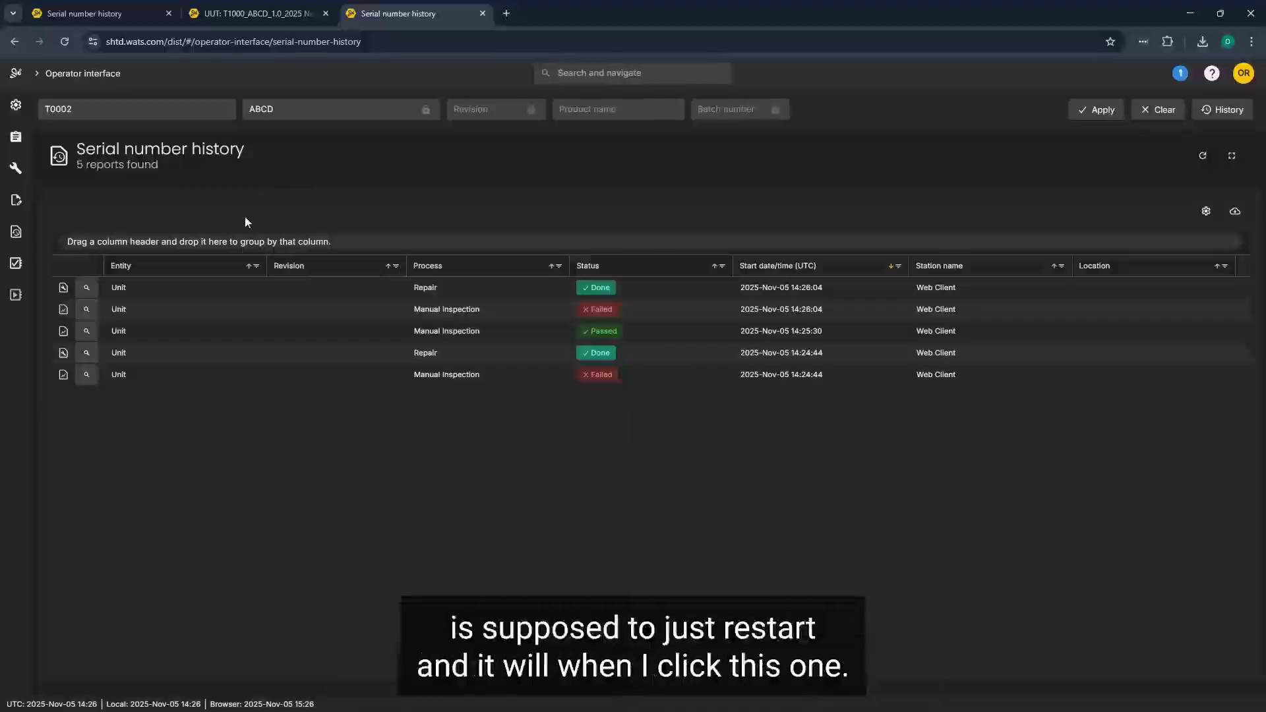
{"action": "left_click", "coordinate": [16, 140]}
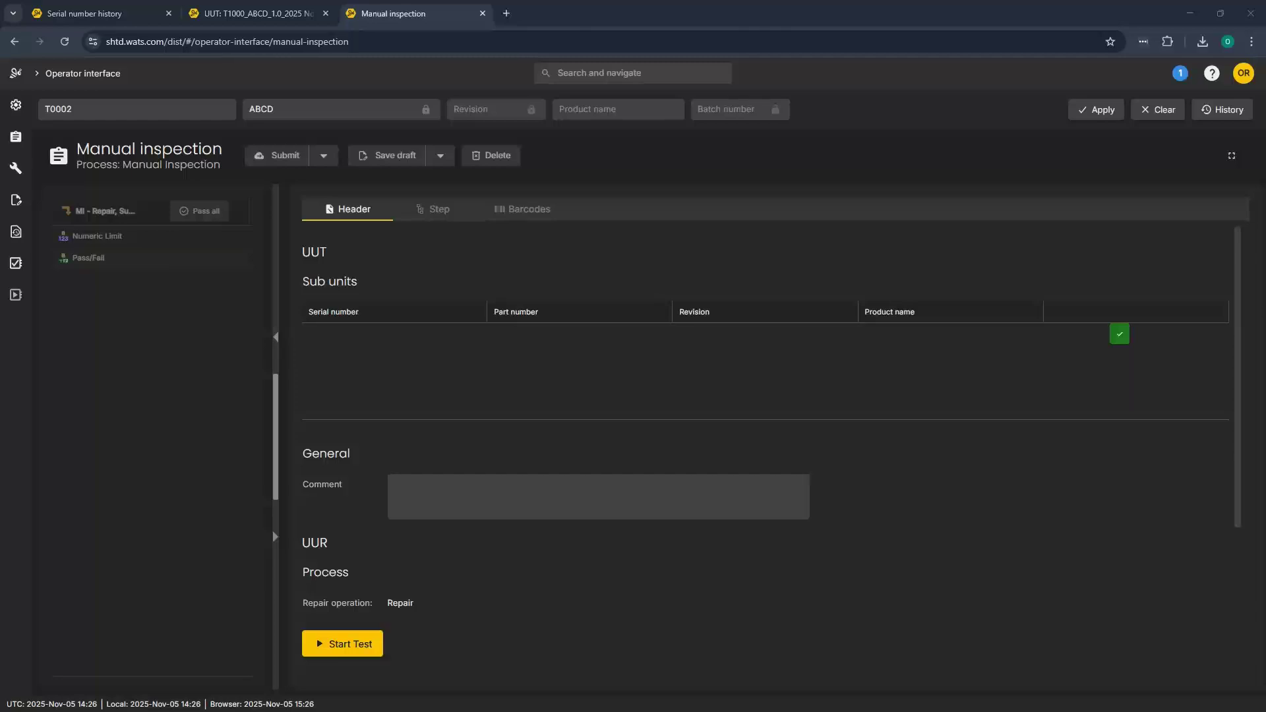
{"action": "left_click", "coordinate": [405, 378]}
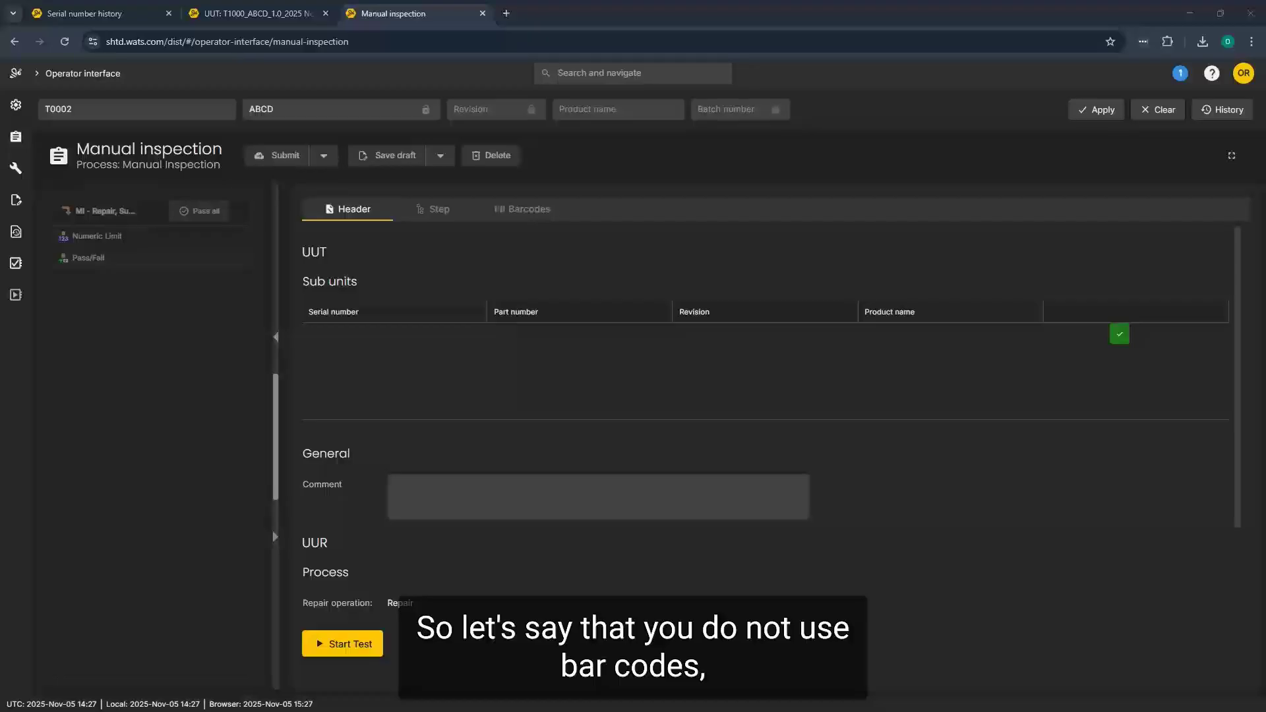
Clear the current unit and check in a new one with serial number T1021kj and part number ABCD
{"action": "left_click", "coordinate": [1094, 114]}
{"action": "left_click", "coordinate": [137, 105]}
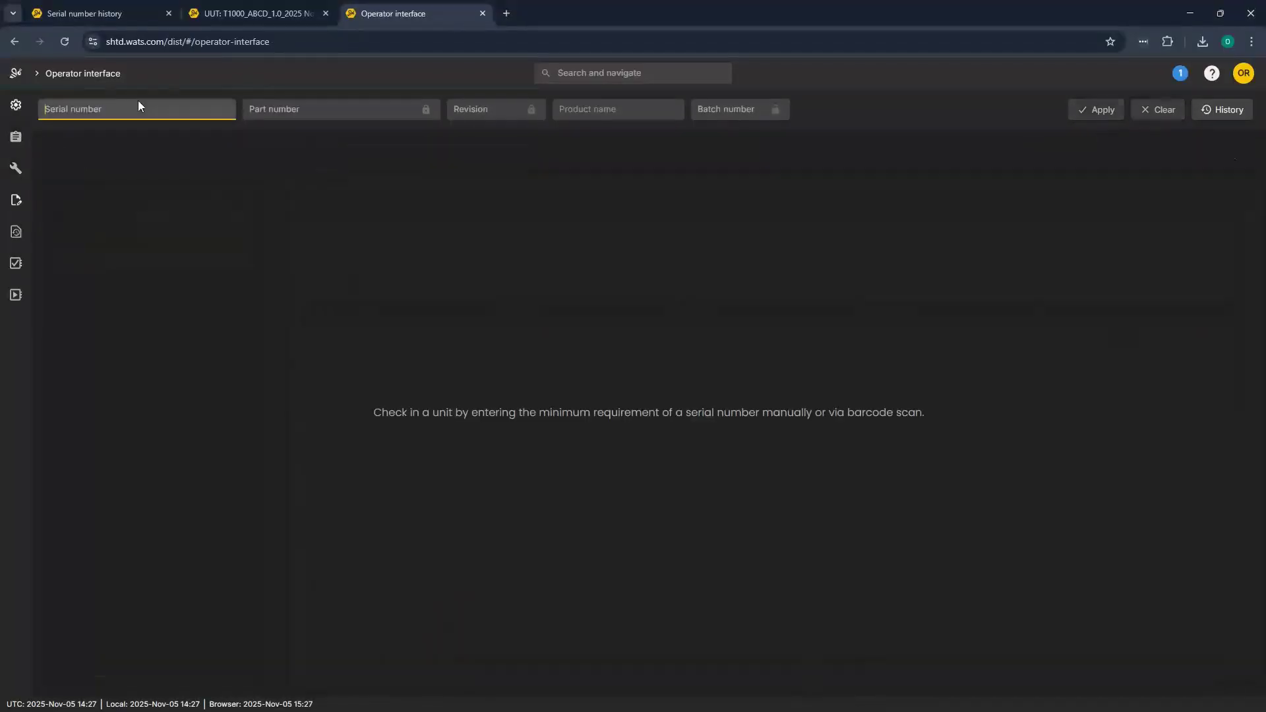
{"action": "type", "text": "T"}
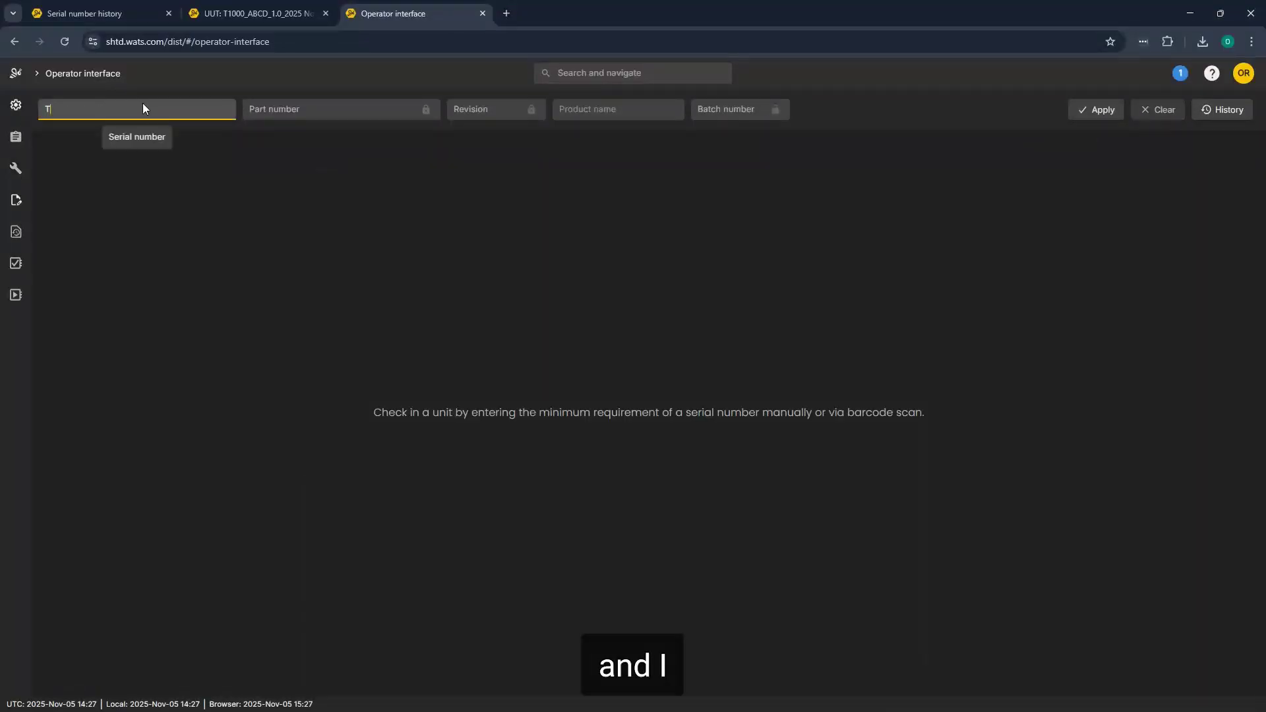
{"action": "type", "text": "1000"}
{"action": "key", "text": "BackSpace"}
{"action": "key", "text": "BackSpace"}
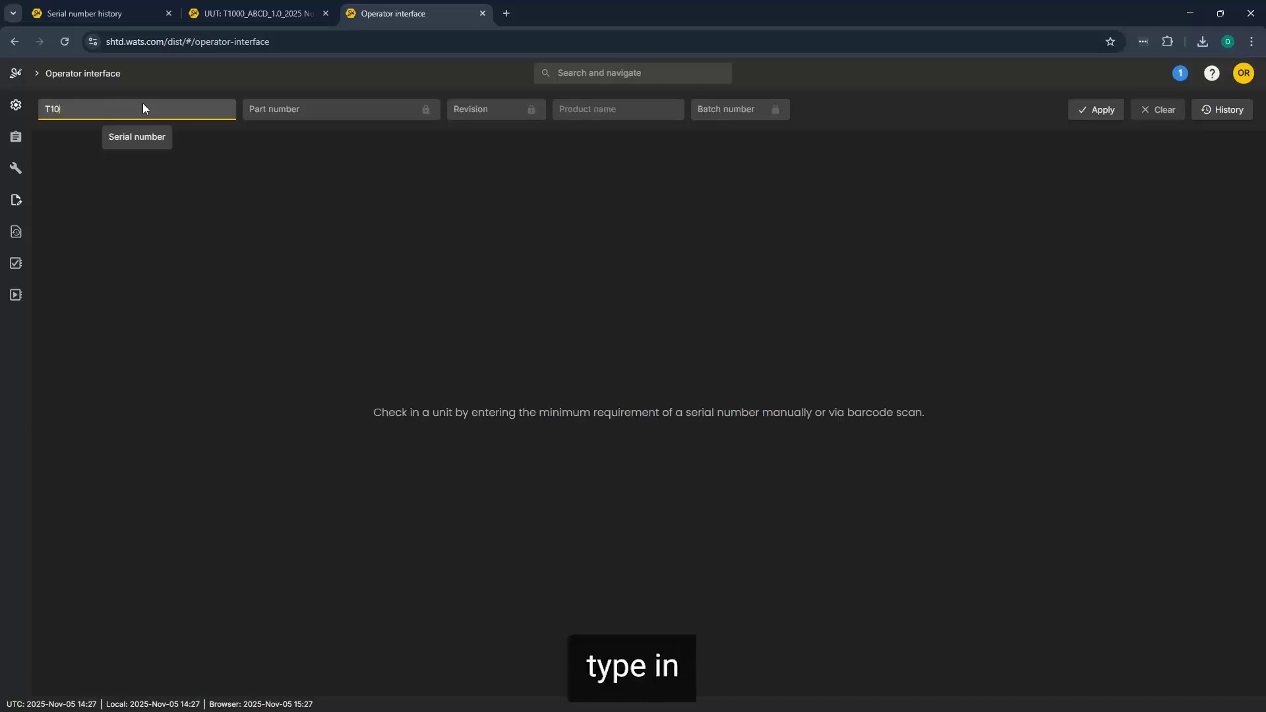
{"action": "type", "text": "20"}
{"action": "key", "text": "BackSpace"}
{"action": "type", "text": "1"}
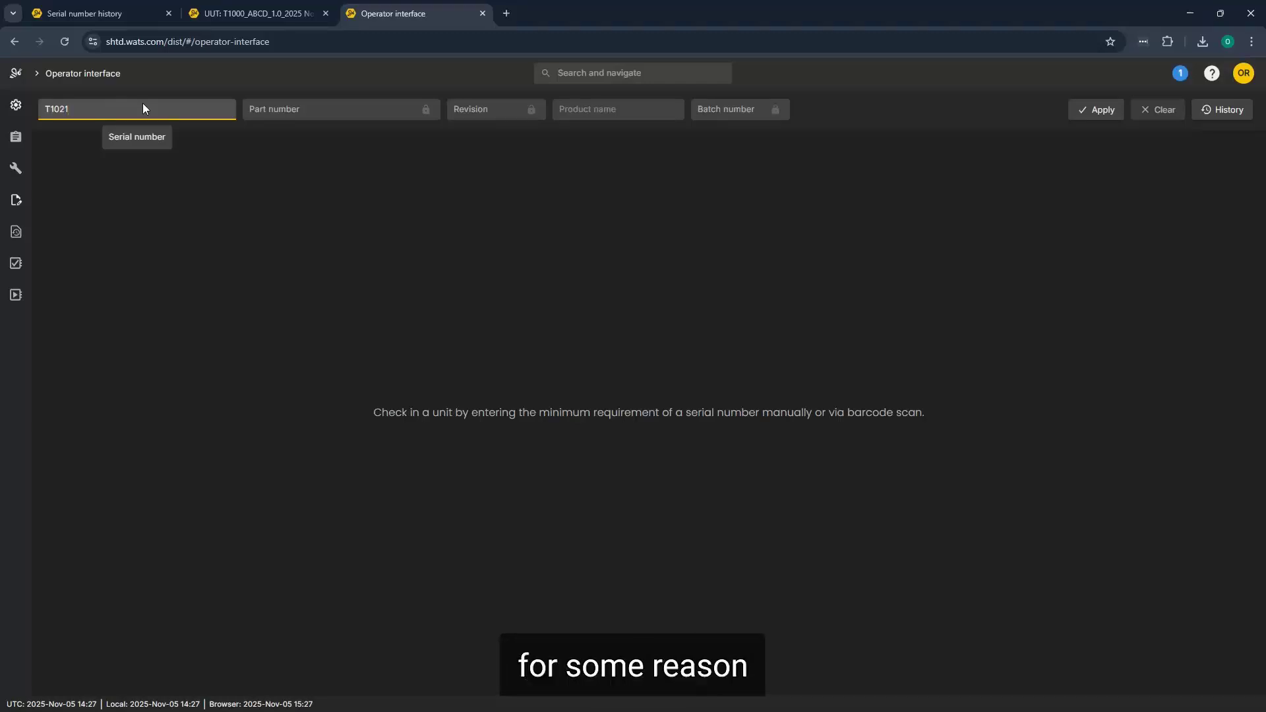
{"action": "type", "text": "kj"}
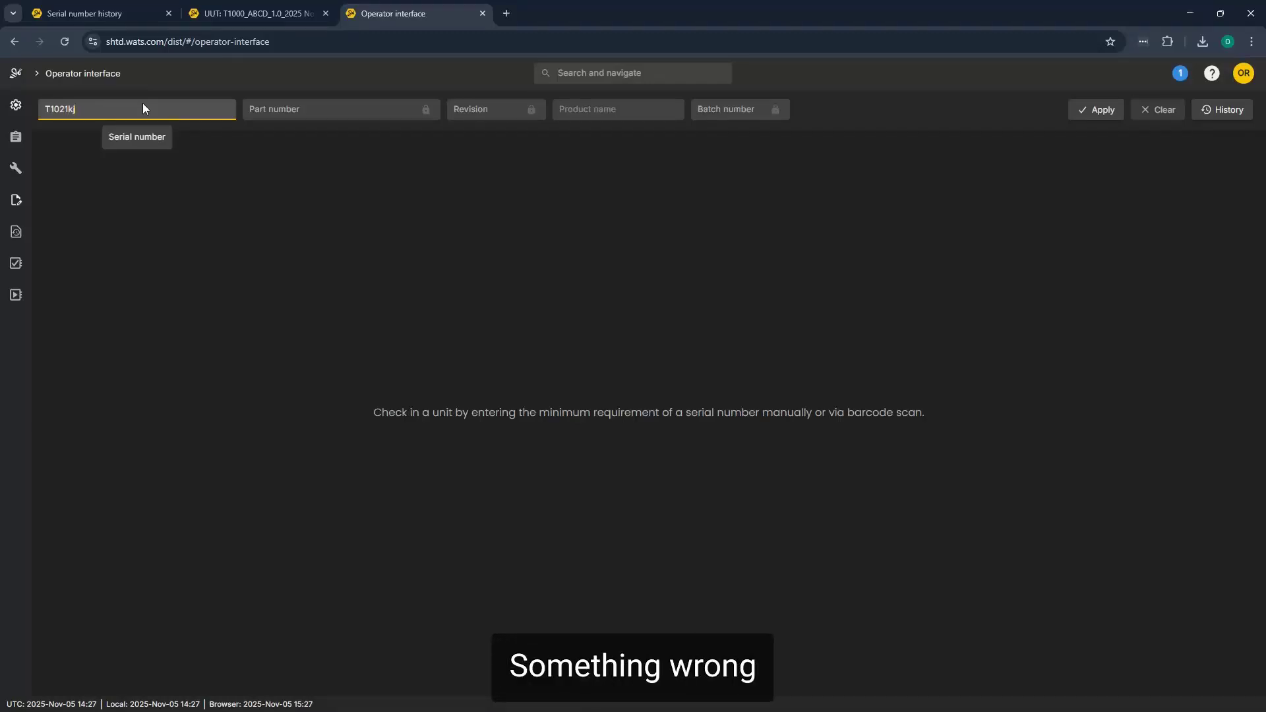
{"action": "key", "text": "Tab"}
{"action": "type", "text": "AB"}
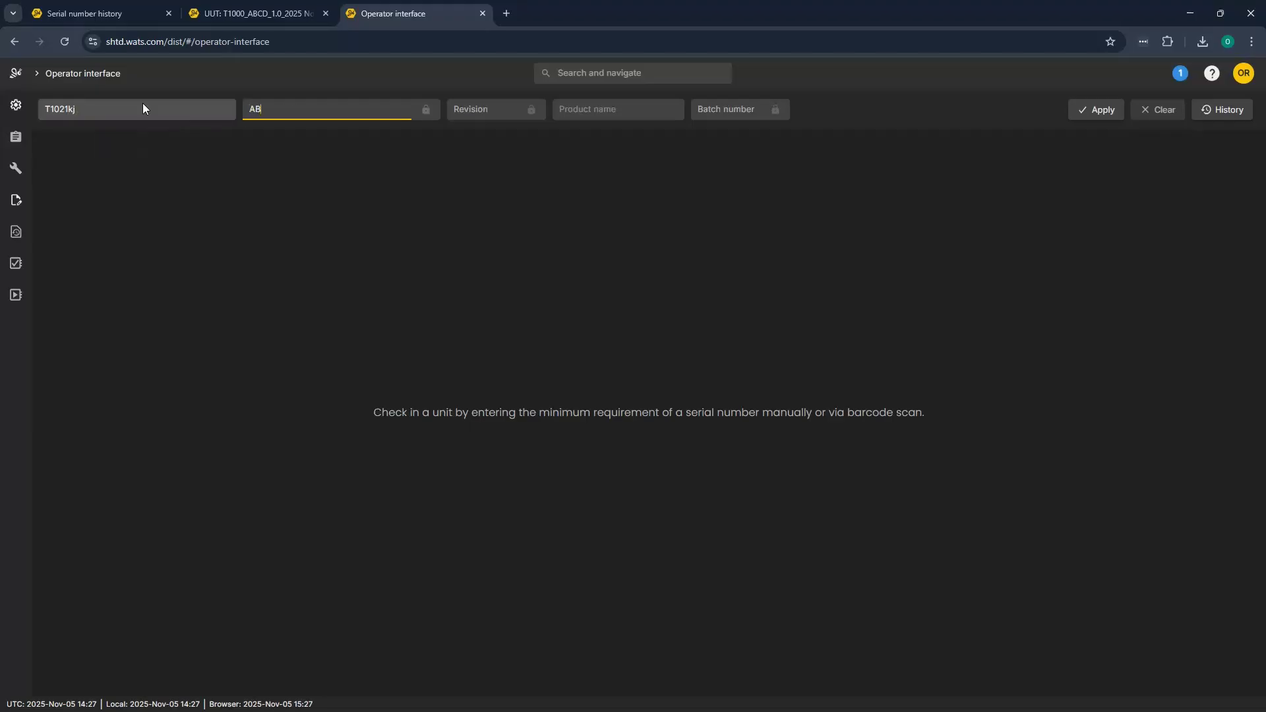
{"action": "type", "text": "CD"}
{"action": "key", "text": "Return"}
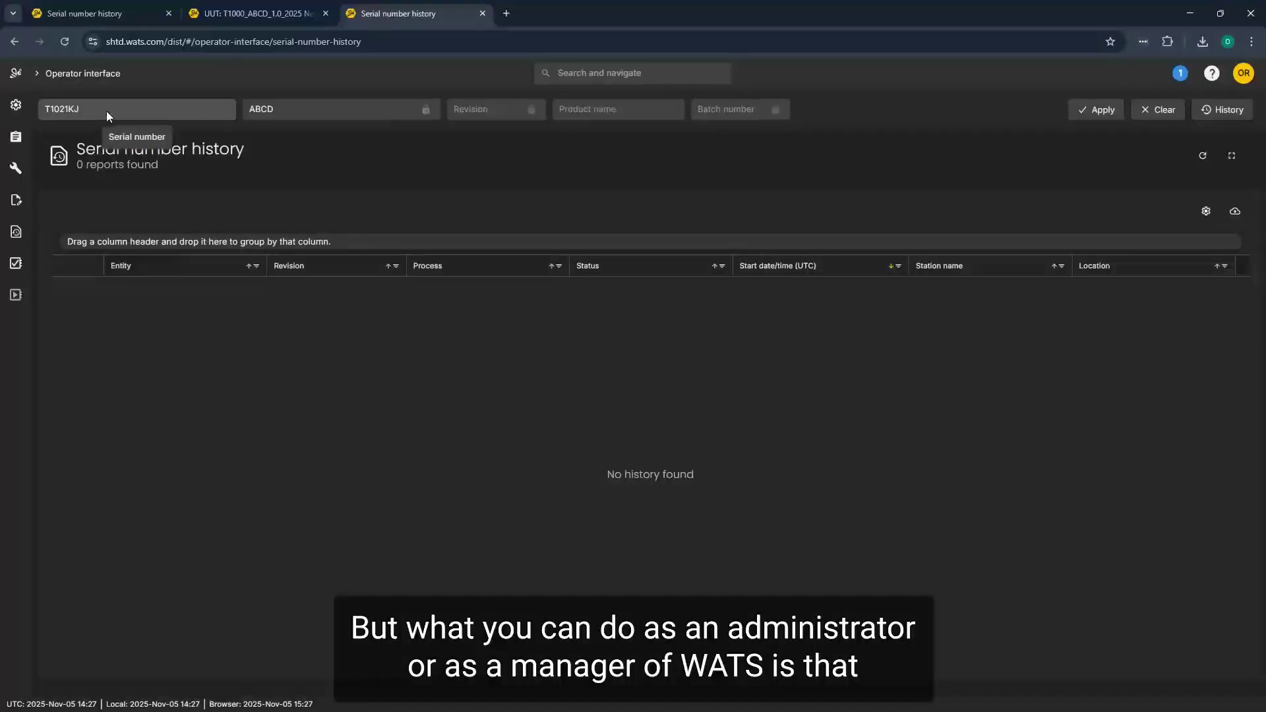
Switch to the UUT report of unit T1000 and open its header for editing
{"action": "left_click", "coordinate": [261, 15]}
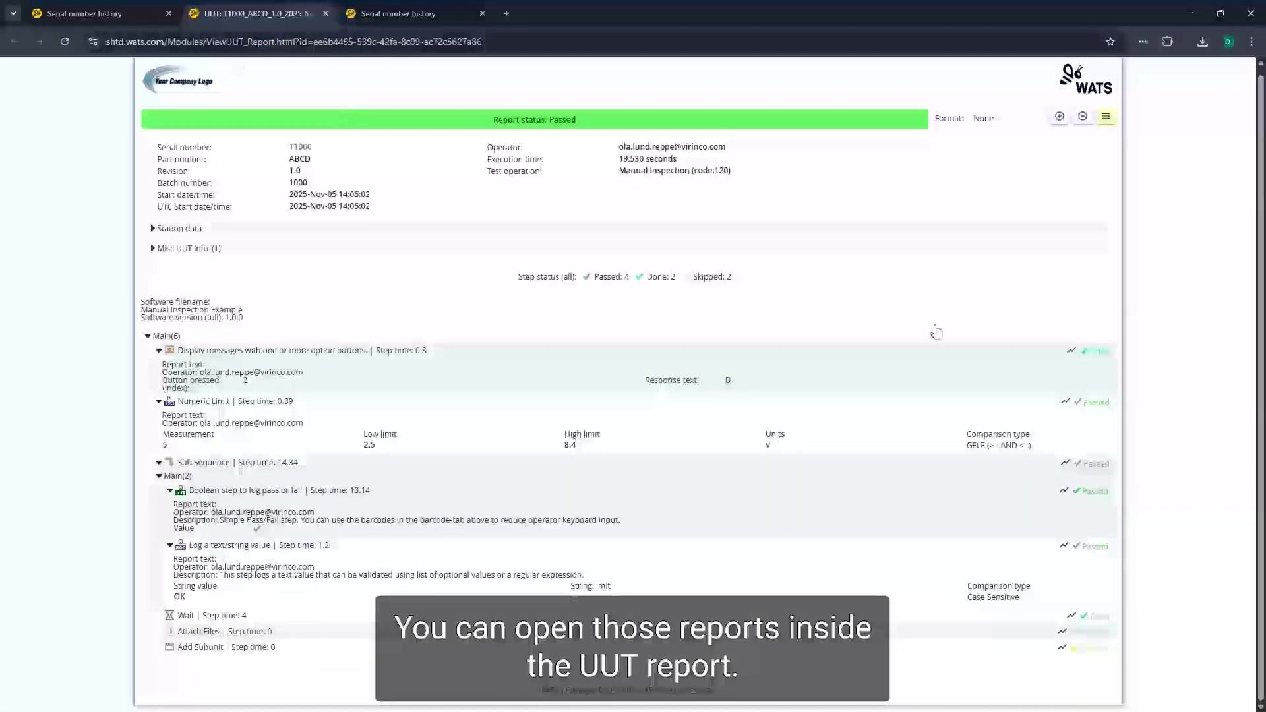
{"action": "left_click", "coordinate": [1106, 118]}
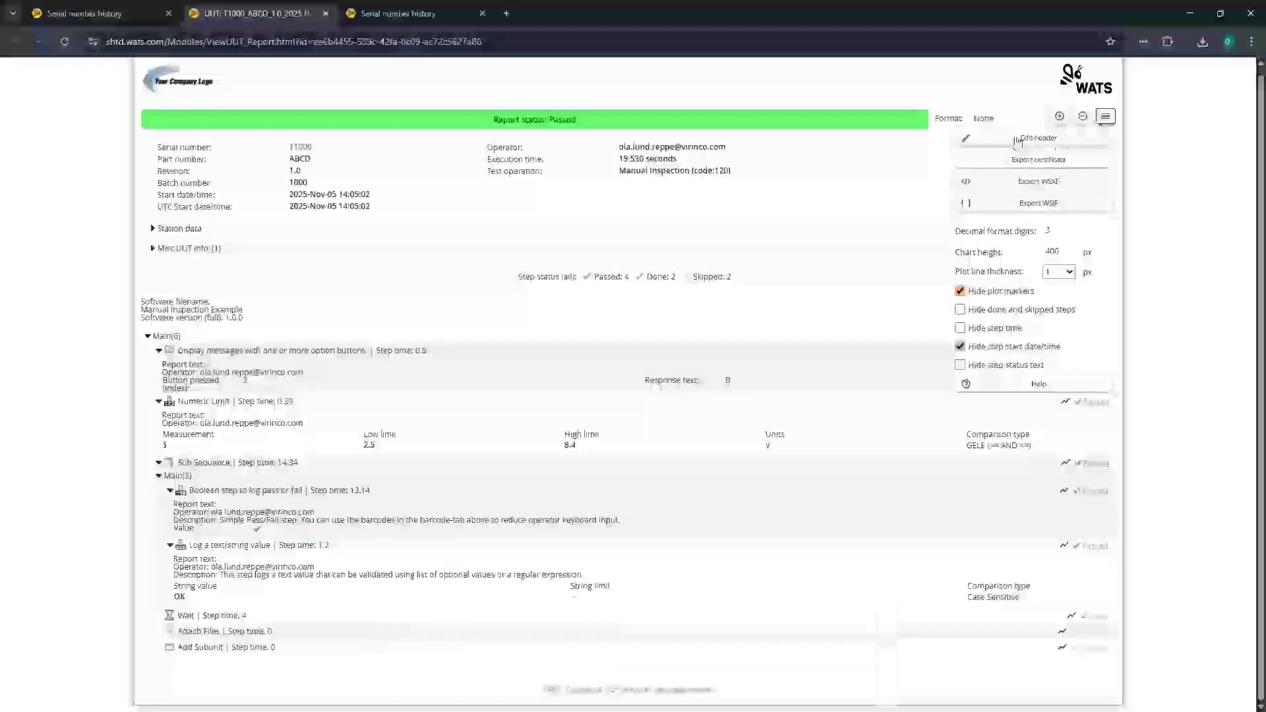
{"action": "left_click", "coordinate": [1025, 140]}
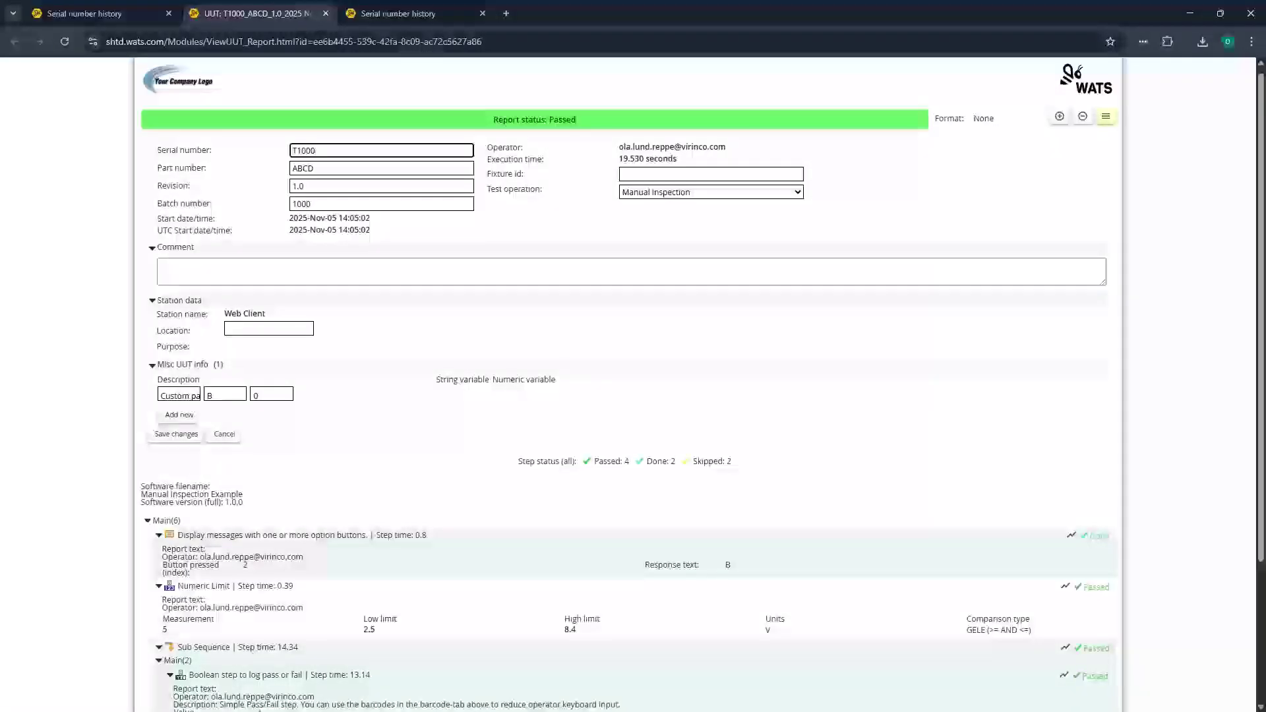
Review the barcode scanner's prefix and suffix in the operator interface's station configuration, opening and cancelling the scanning setup
{"action": "left_click", "coordinate": [118, 13]}
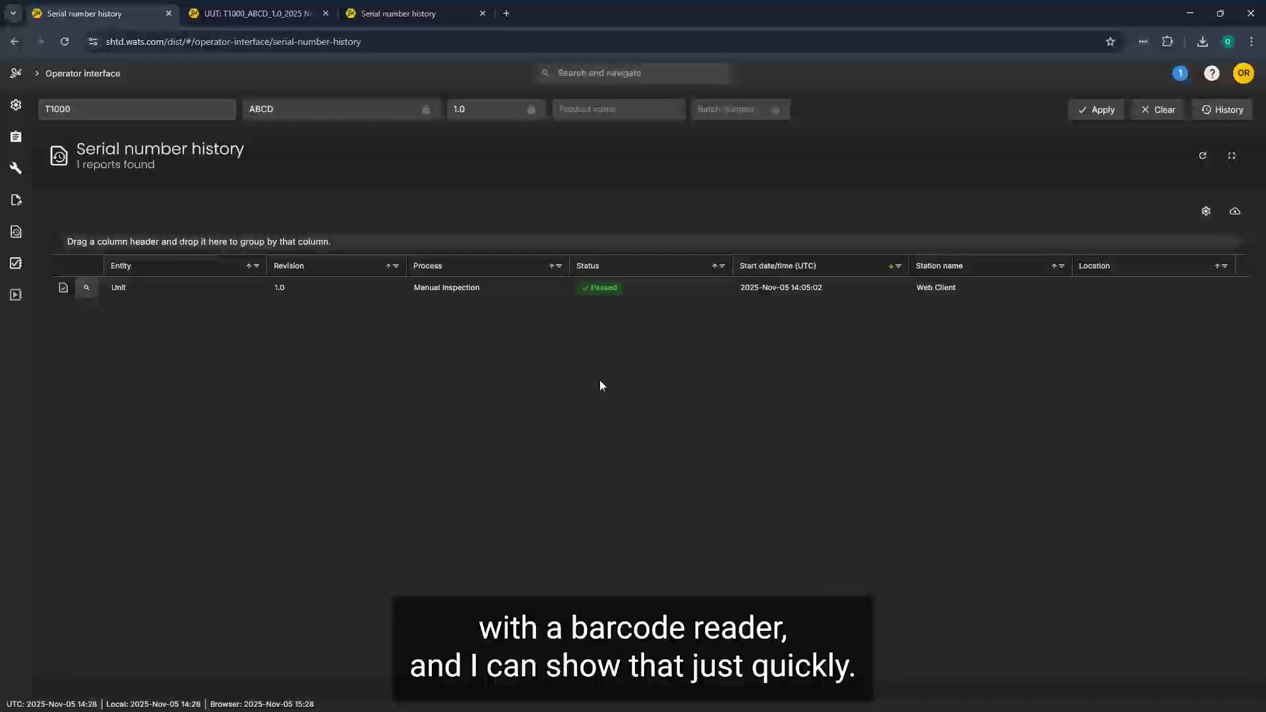
{"action": "left_click", "coordinate": [16, 105]}
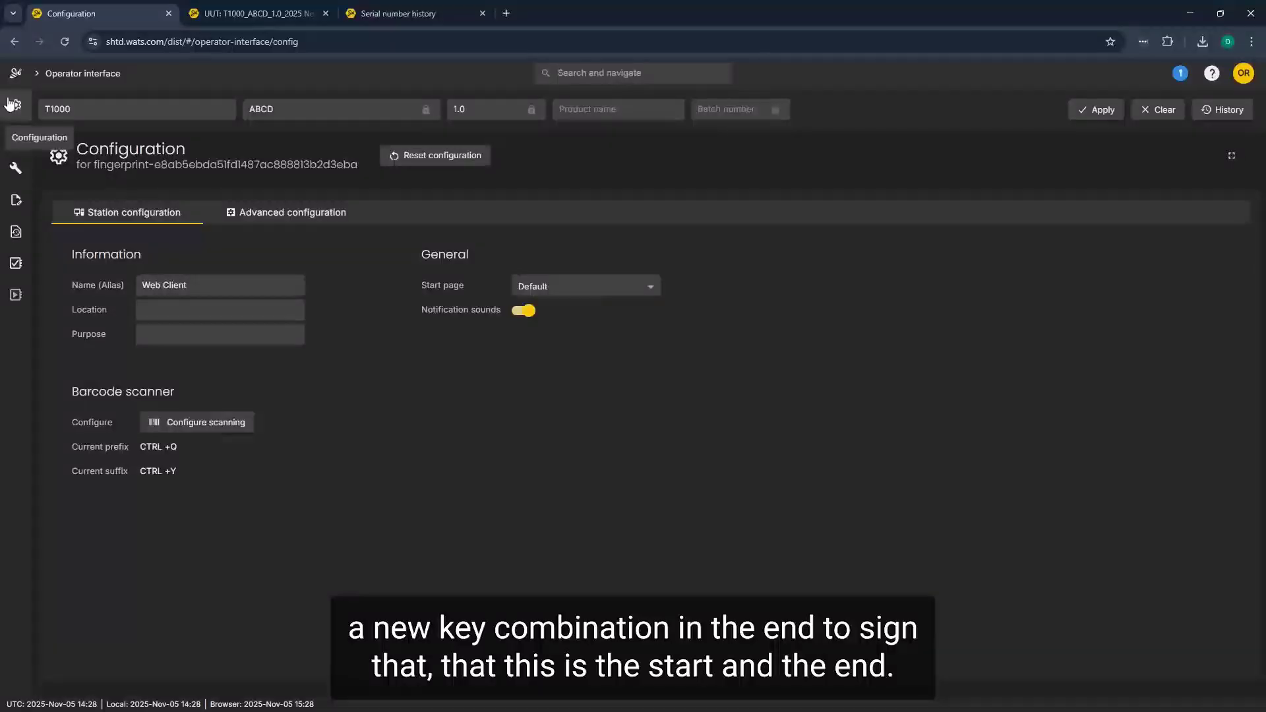
{"action": "left_click", "coordinate": [197, 425]}
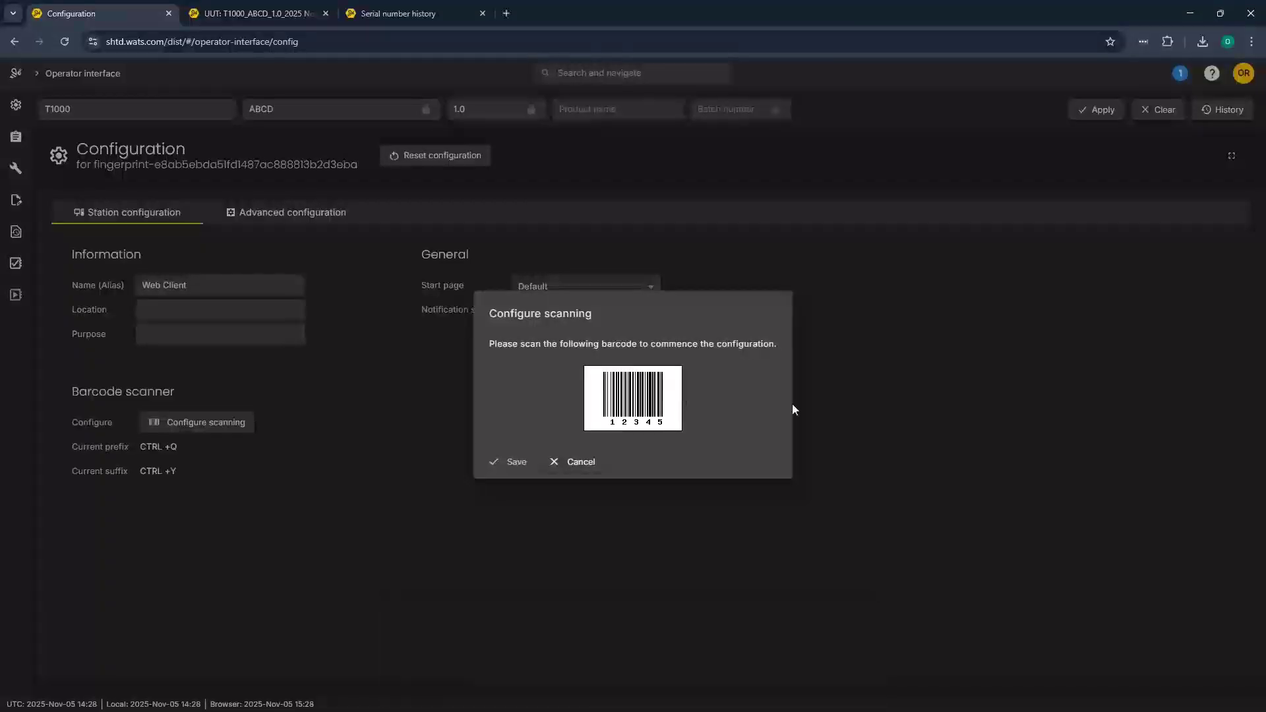
{"action": "left_click", "coordinate": [566, 461]}
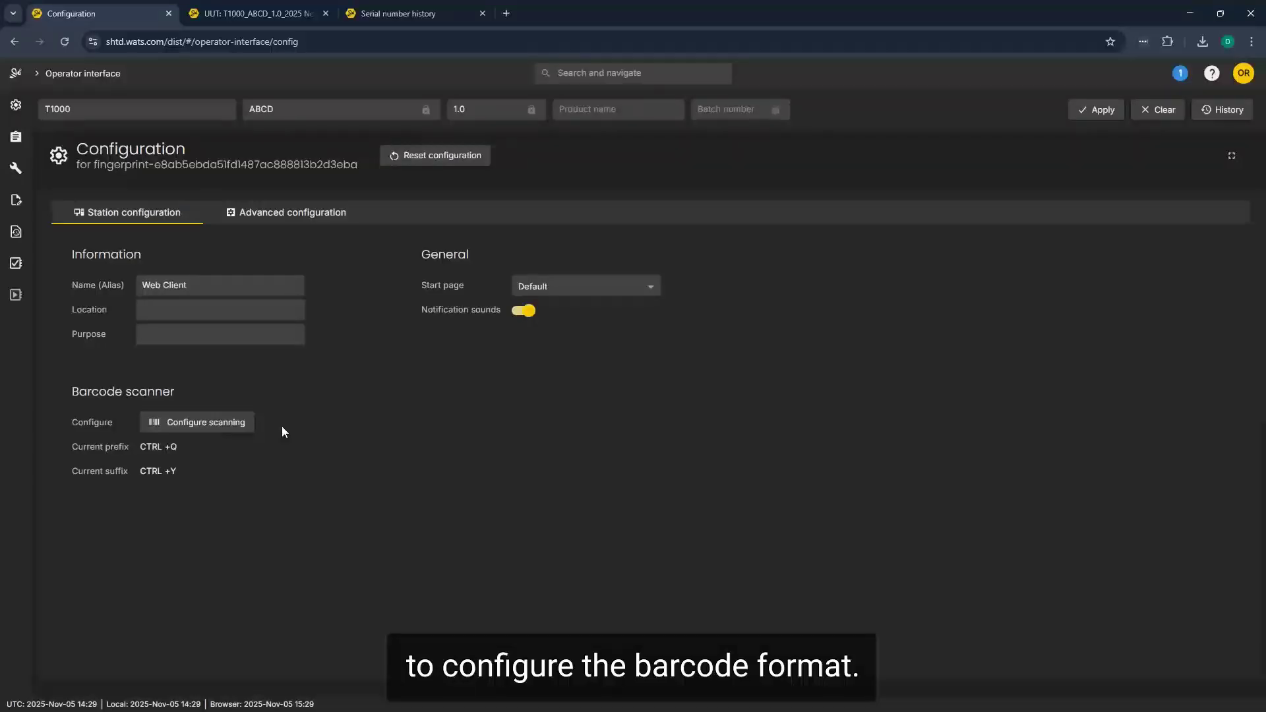
Open the REST API documentation and run the GET /api/BarcodeIdentifiers/BarcodeIdentifiers request
{"action": "left_click", "coordinate": [1213, 76]}
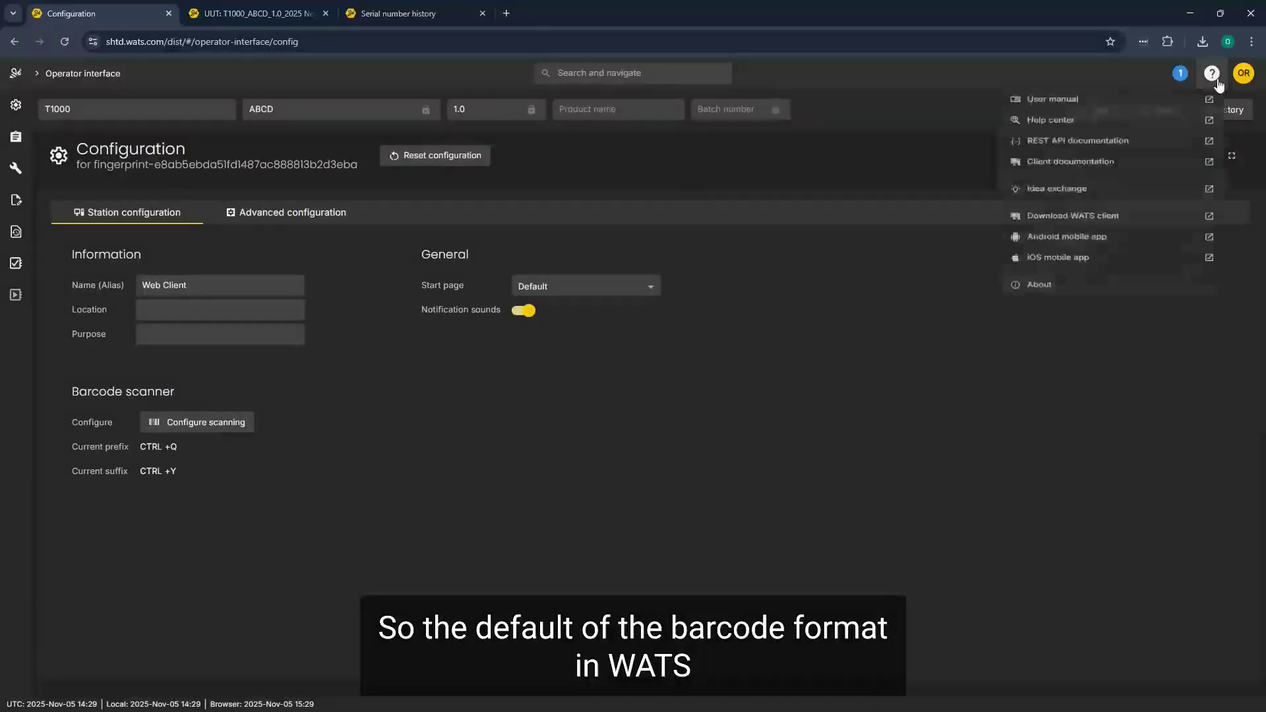
{"action": "left_click", "coordinate": [1083, 149]}
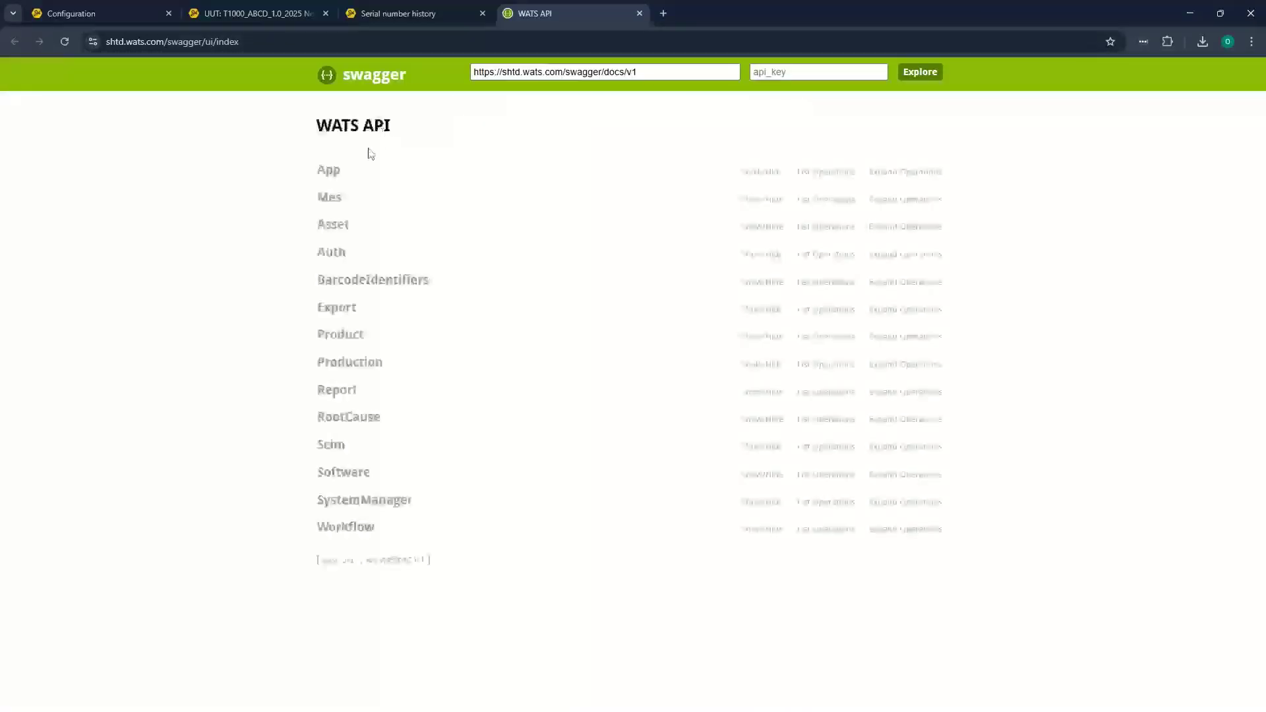
{"action": "left_click", "coordinate": [330, 175]}
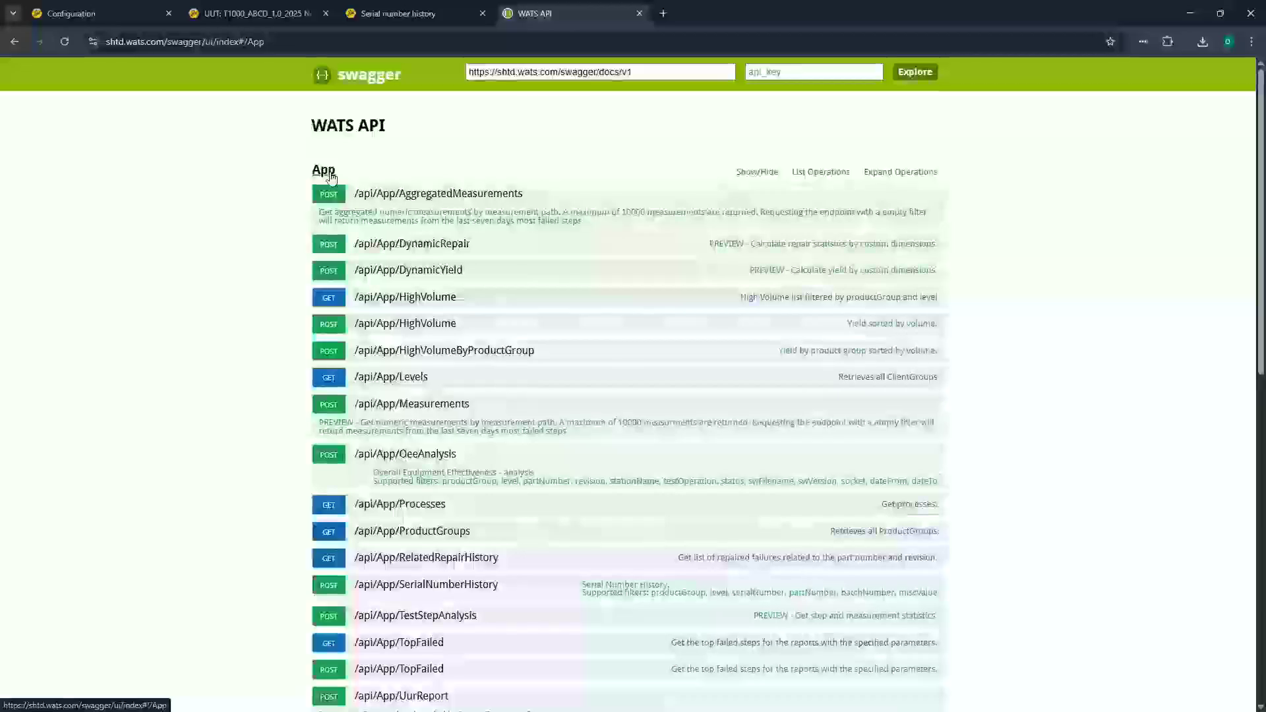
{"action": "left_click", "coordinate": [330, 173]}
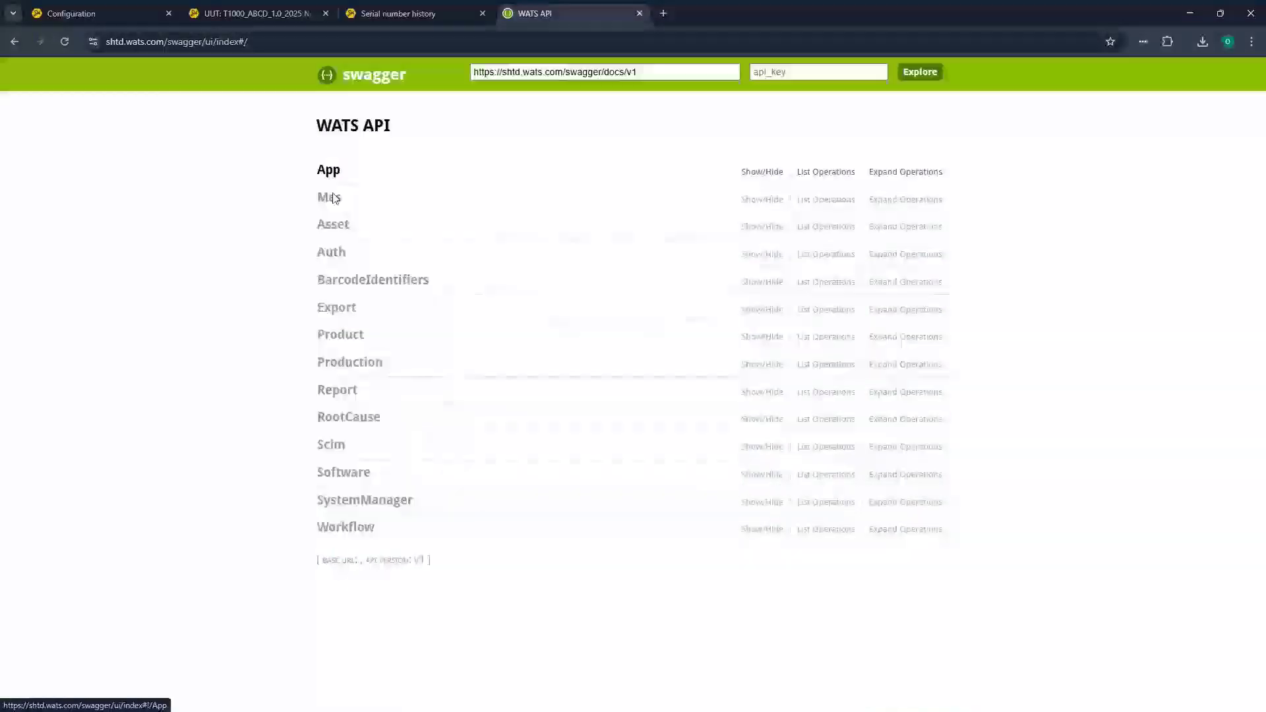
{"action": "left_click", "coordinate": [349, 280]}
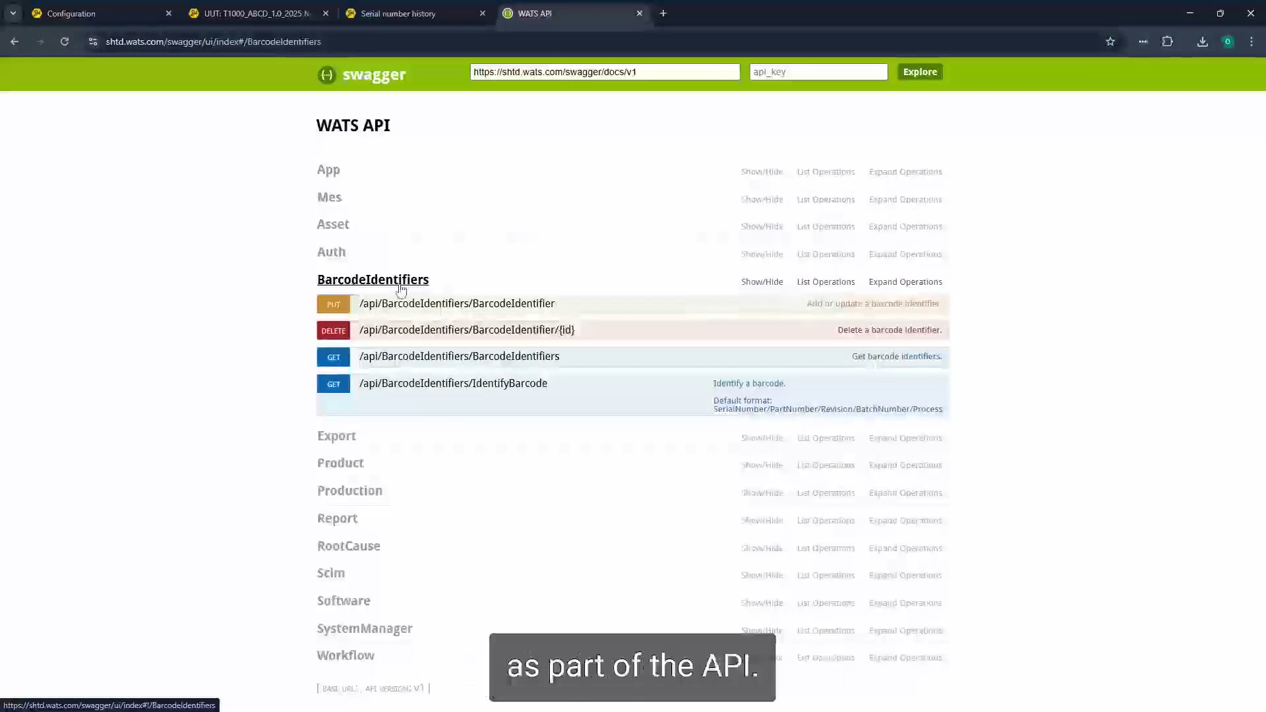
{"action": "left_click", "coordinate": [453, 358]}
{"action": "left_click", "coordinate": [342, 615]}
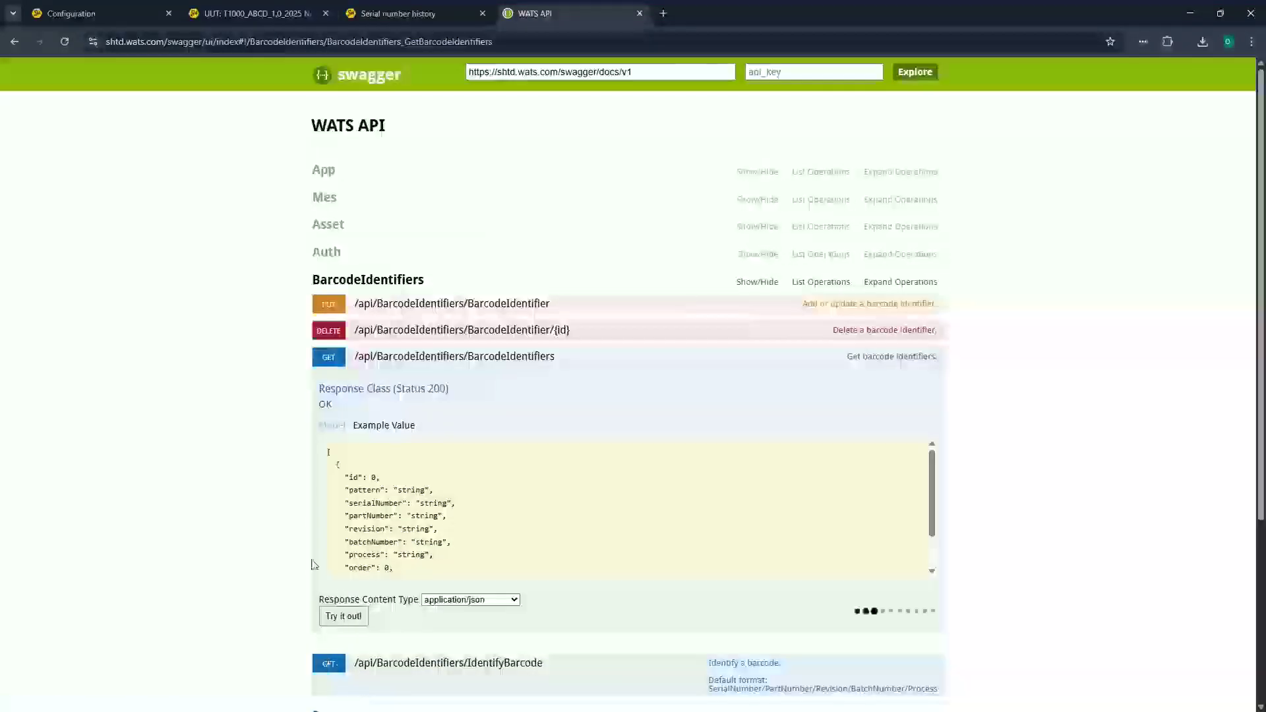
Examine the barcode format description and order value in the response body, and return to the operator interface's serial number history
{"action": "scroll", "coordinate": [158, 354], "scroll_direction": "down", "scroll_amount": 4}
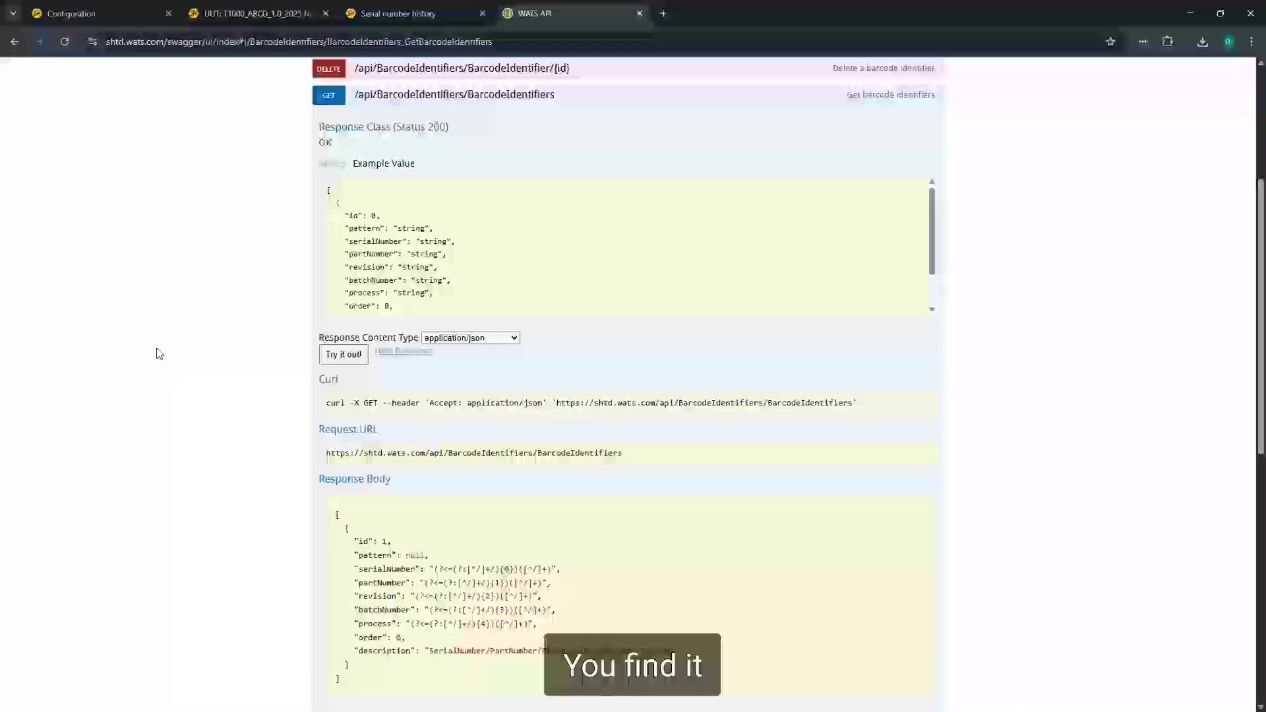
{"action": "scroll", "coordinate": [159, 354], "scroll_direction": "down", "scroll_amount": 5}
{"action": "scroll", "coordinate": [158, 354], "scroll_direction": "up", "scroll_amount": 3}
{"action": "scroll", "coordinate": [428, 473], "scroll_direction": "down", "scroll_amount": 2}
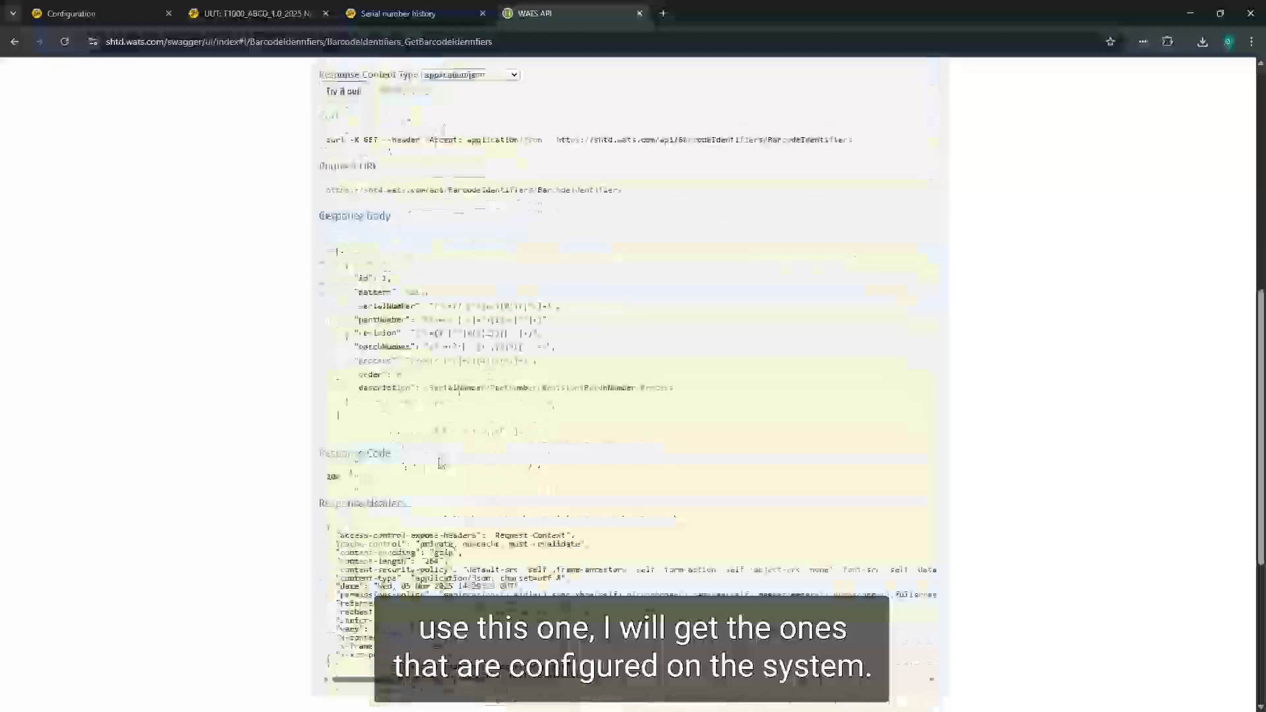
{"action": "scroll", "coordinate": [437, 460], "scroll_direction": "up", "scroll_amount": 2}
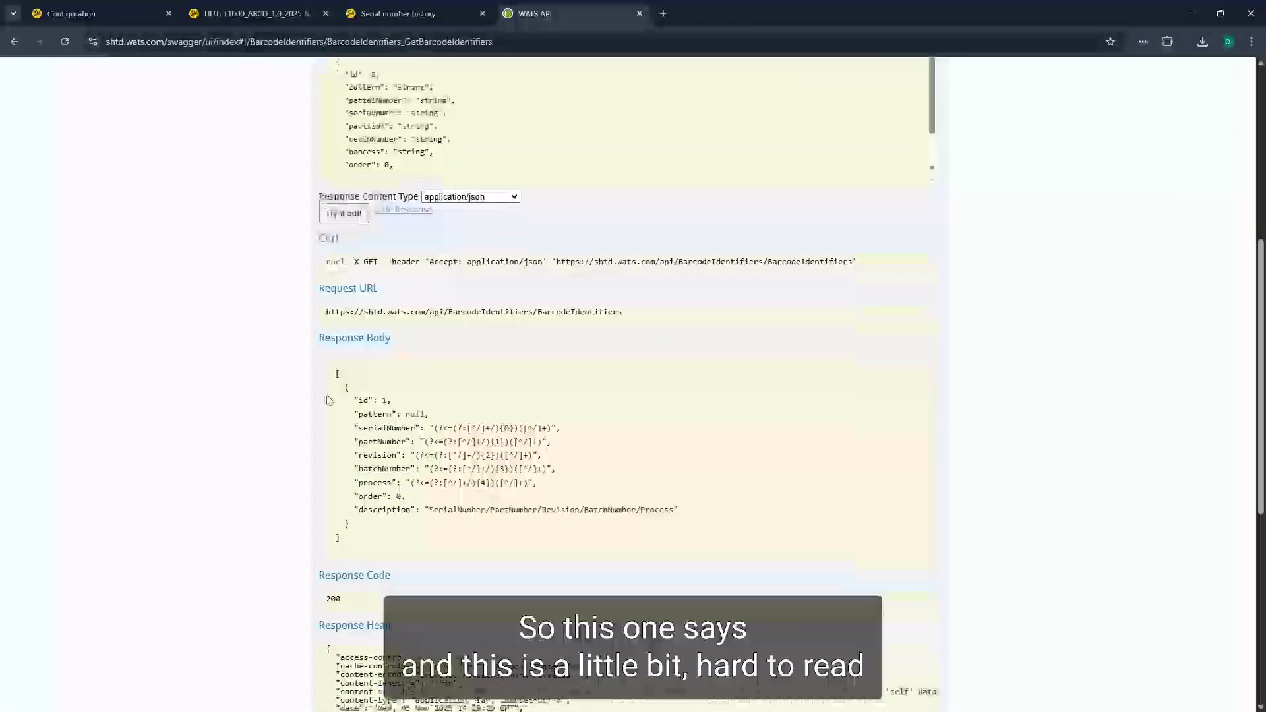
{"action": "scroll", "coordinate": [463, 407], "scroll_direction": "down", "scroll_amount": 1}
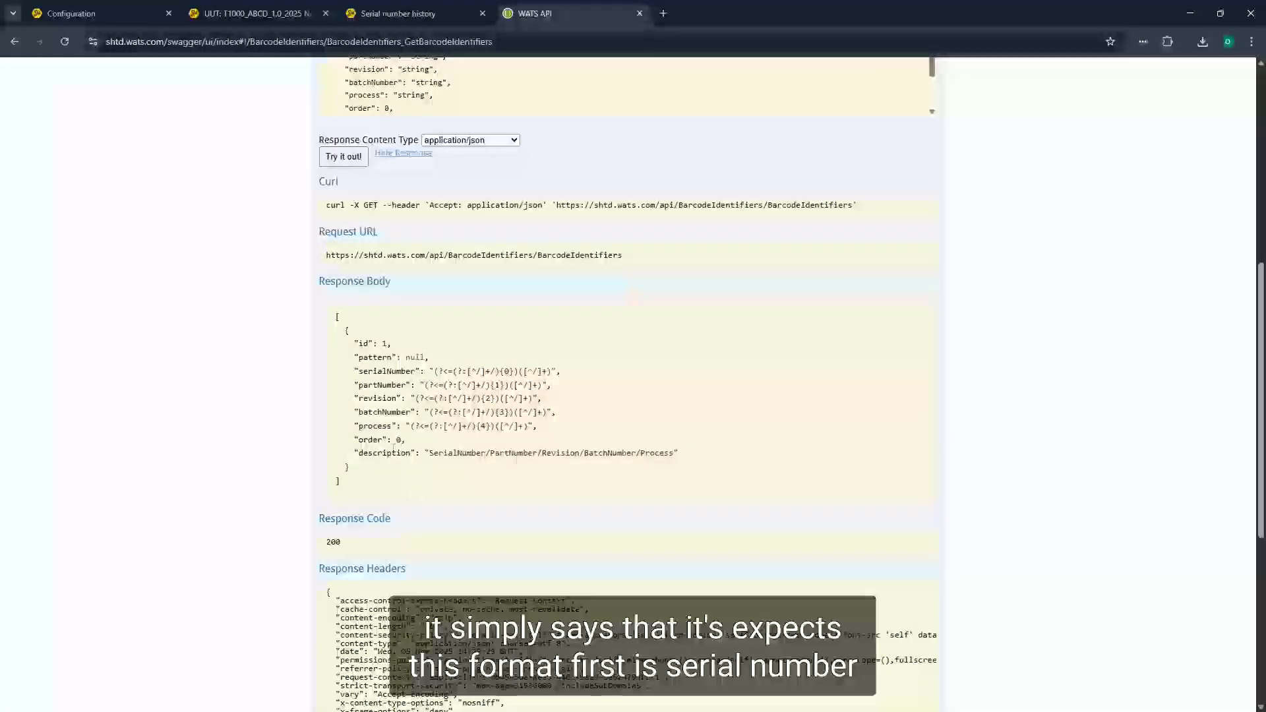
{"action": "left_click_drag", "start_coordinate": [427, 453], "coordinate": [674, 453]}
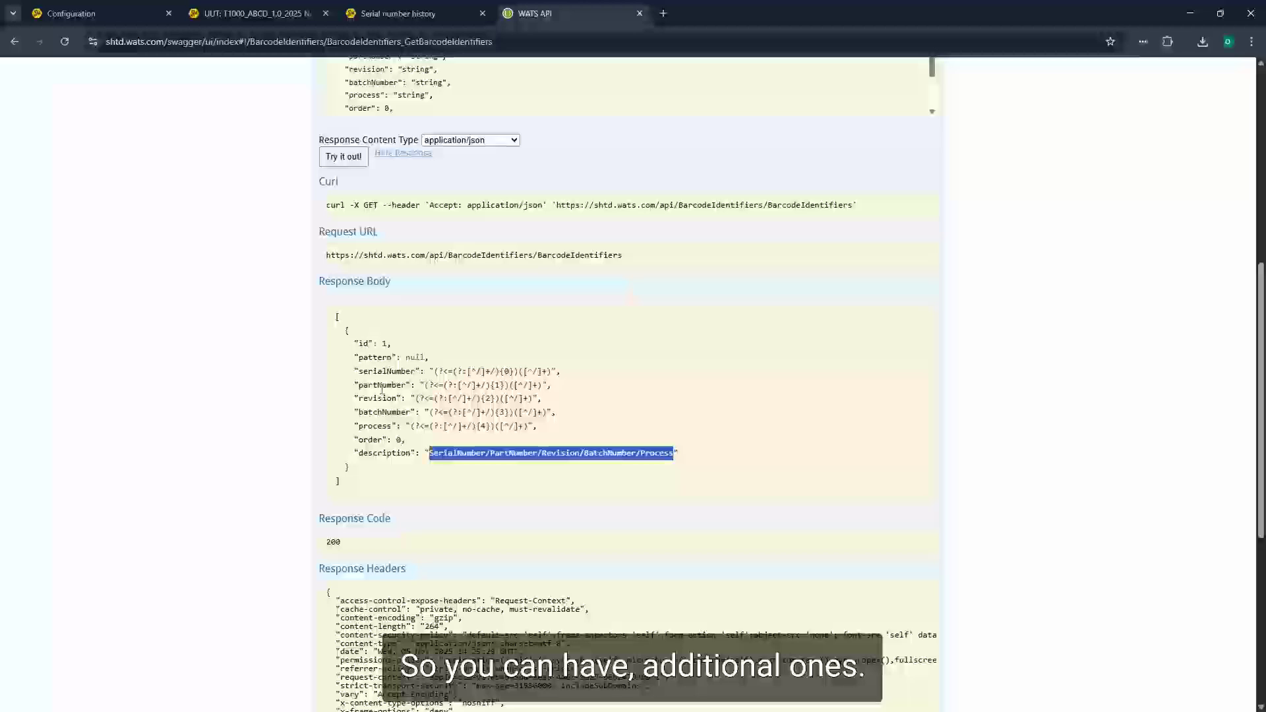
{"action": "left_click", "coordinate": [399, 439]}
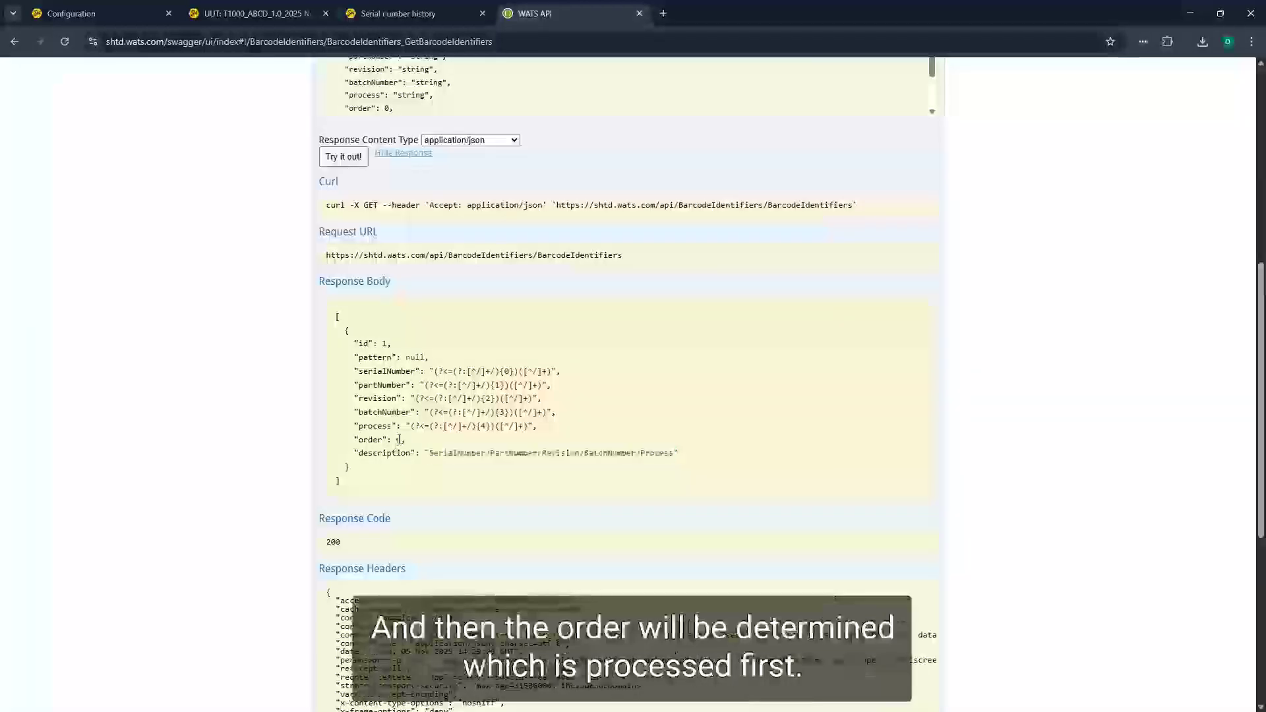
{"action": "double_click", "coordinate": [399, 439]}
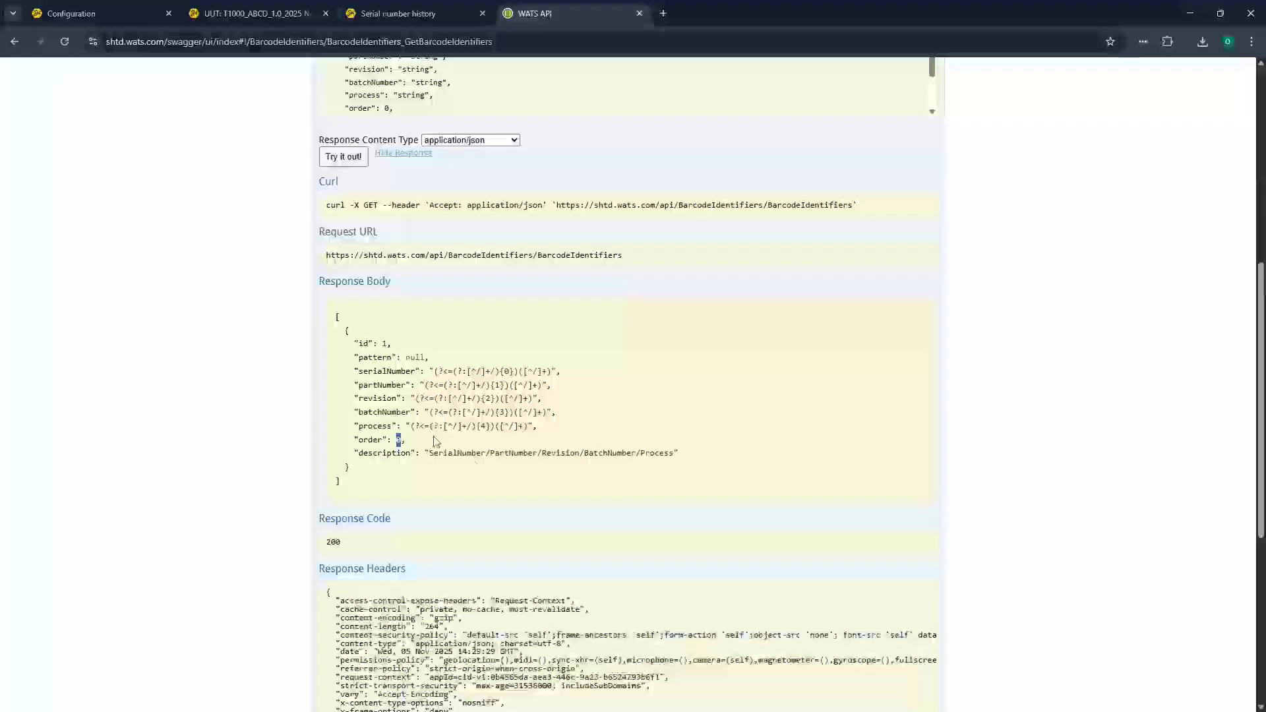
{"action": "scroll", "coordinate": [472, 464], "scroll_direction": "up", "scroll_amount": 5}
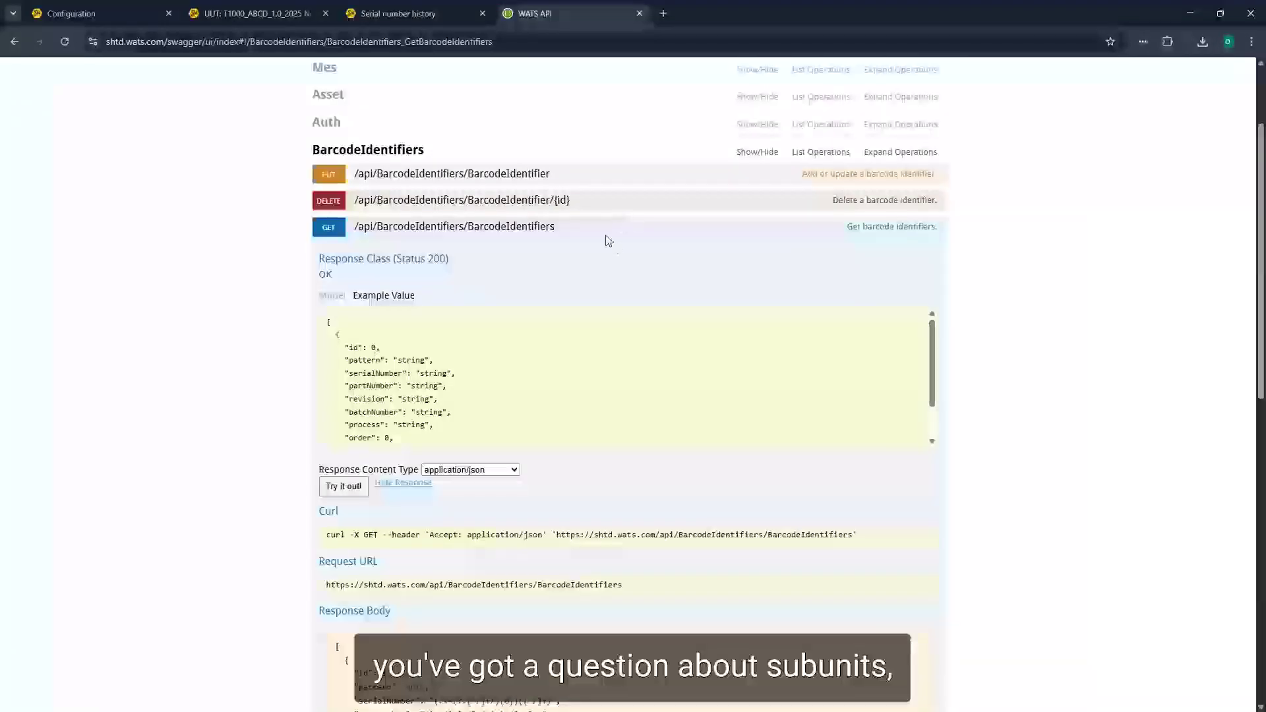
{"action": "left_click", "coordinate": [397, 15]}
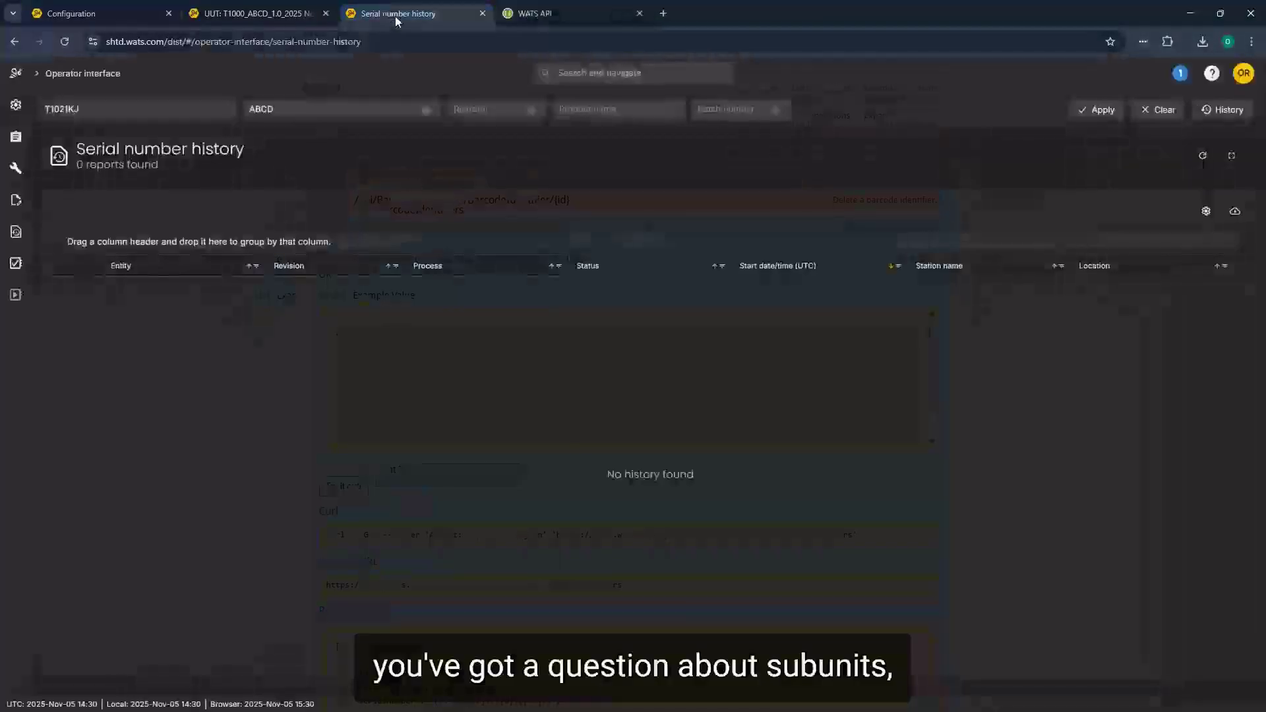